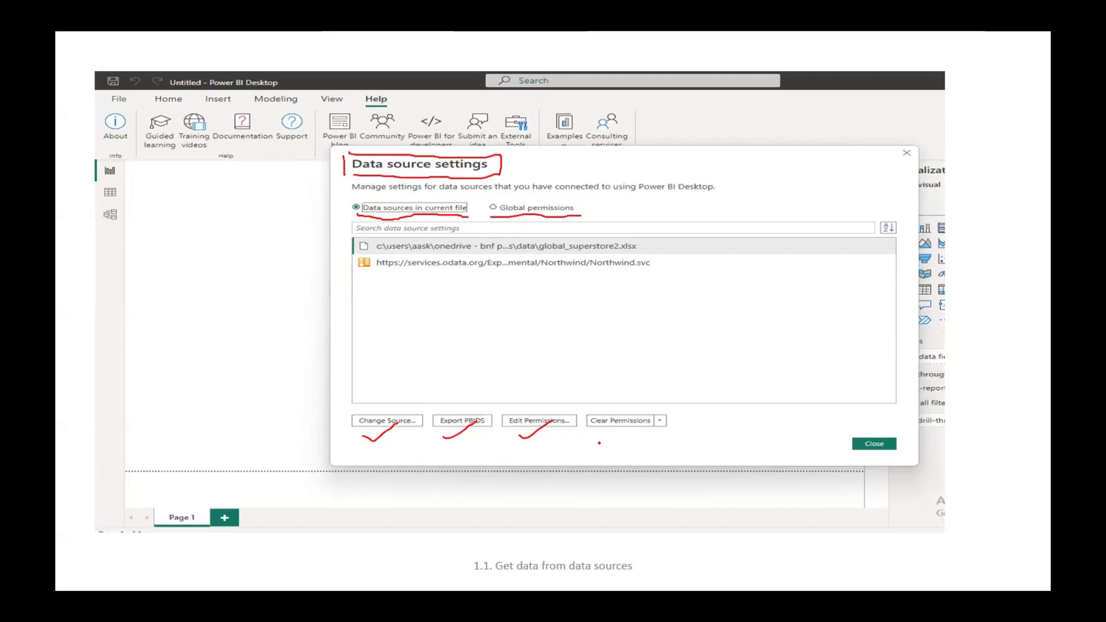
{"action": "left_click_drag", "start_coordinate": [599, 444], "coordinate": [632, 428]}
{"action": "key", "text": "Right"}
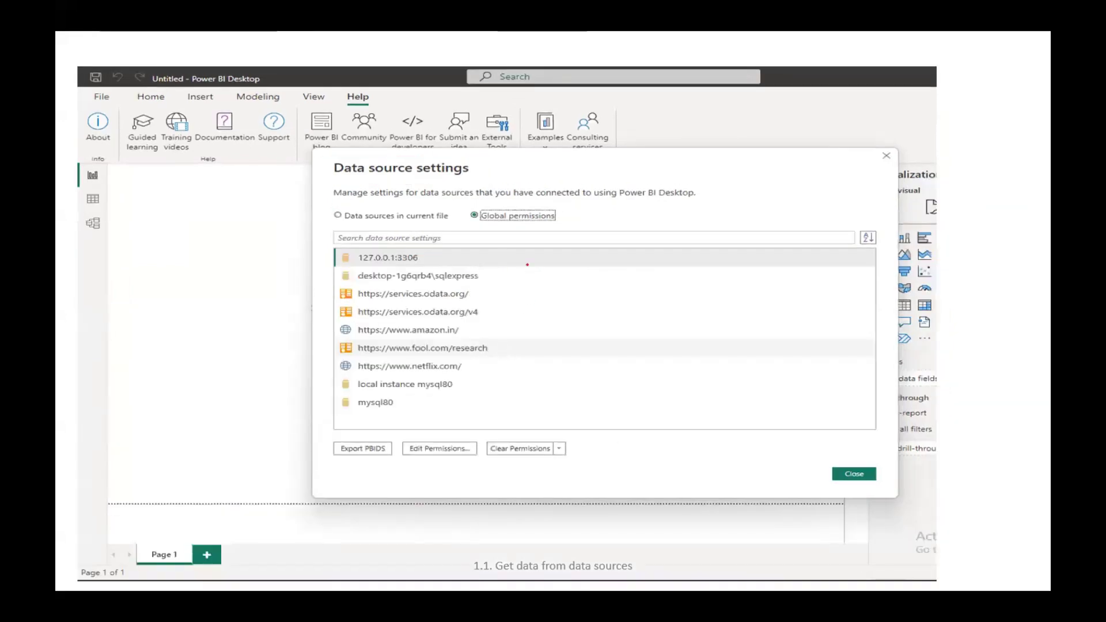
{"action": "mouse_move", "coordinate": [503, 259]}
{"action": "left_mouse_down"}
{"action": "mouse_move", "coordinate": [541, 271]}
{"action": "mouse_move", "coordinate": [530, 406]}
{"action": "mouse_move", "coordinate": [447, 416]}
{"action": "left_mouse_up"}
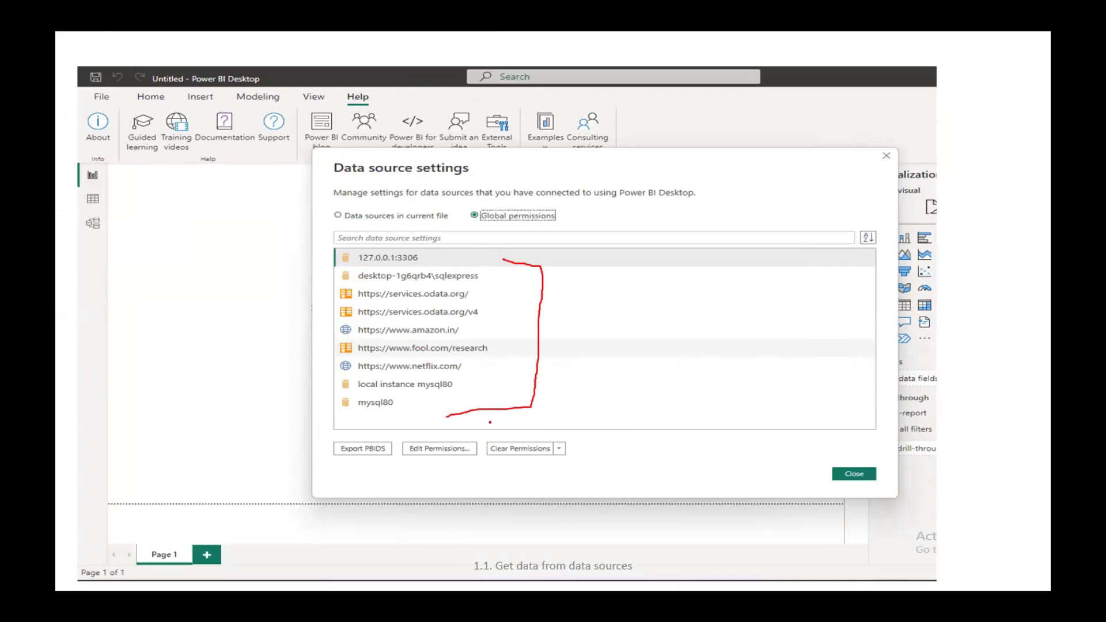
{"action": "left_click_drag", "start_coordinate": [356, 414], "coordinate": [413, 411]}
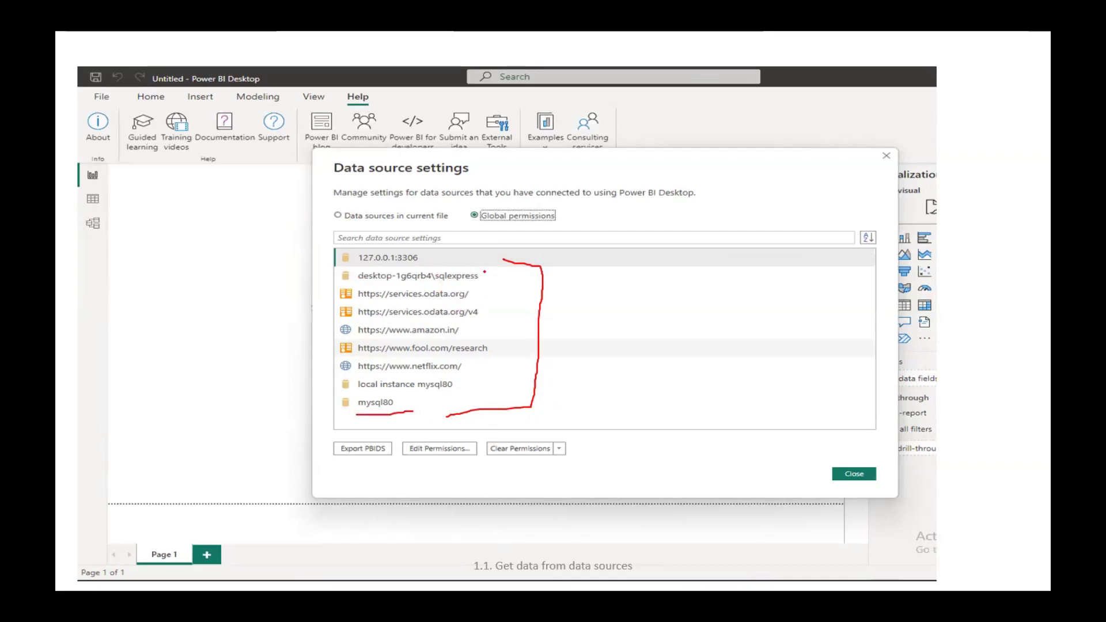
{"action": "left_click_drag", "start_coordinate": [485, 275], "coordinate": [509, 267]}
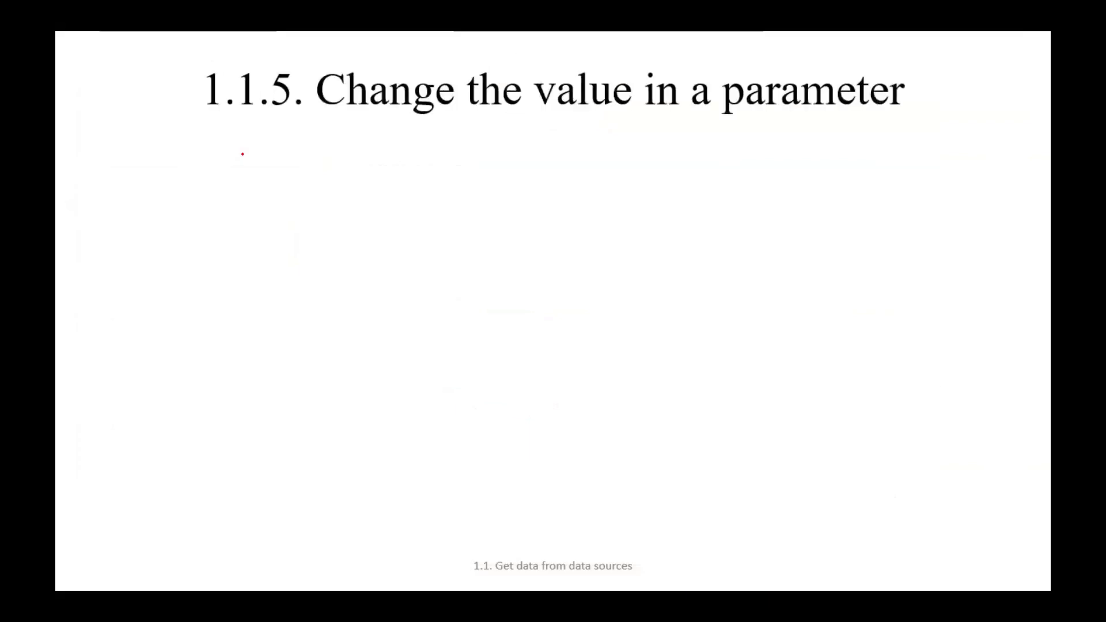
{"action": "key", "text": "space"}
{"action": "key", "text": "Escape"}
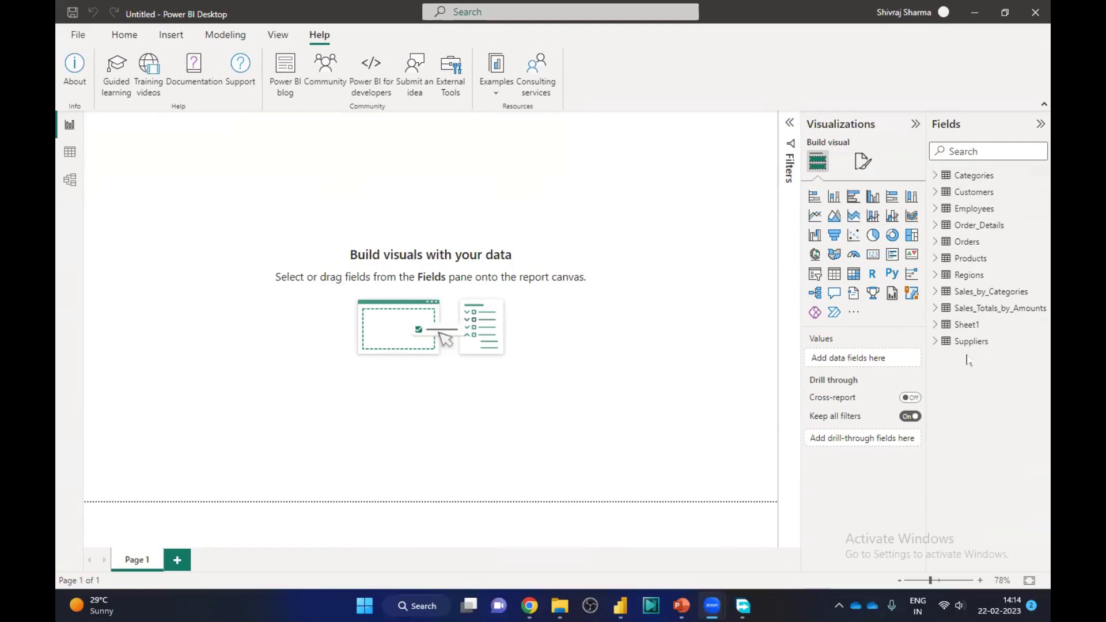
Browse the Get Data connectors under File, Online Services, Other and All, closing the list without connecting
{"action": "left_click", "coordinate": [125, 34]}
{"action": "left_click", "coordinate": [185, 87]}
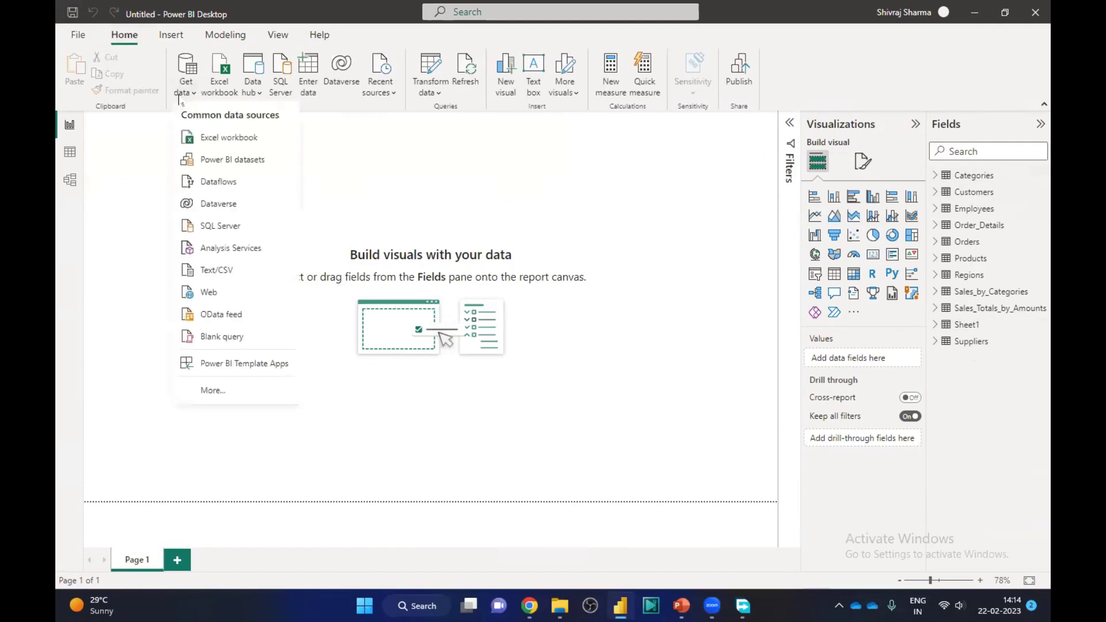
{"action": "left_click", "coordinate": [211, 391]}
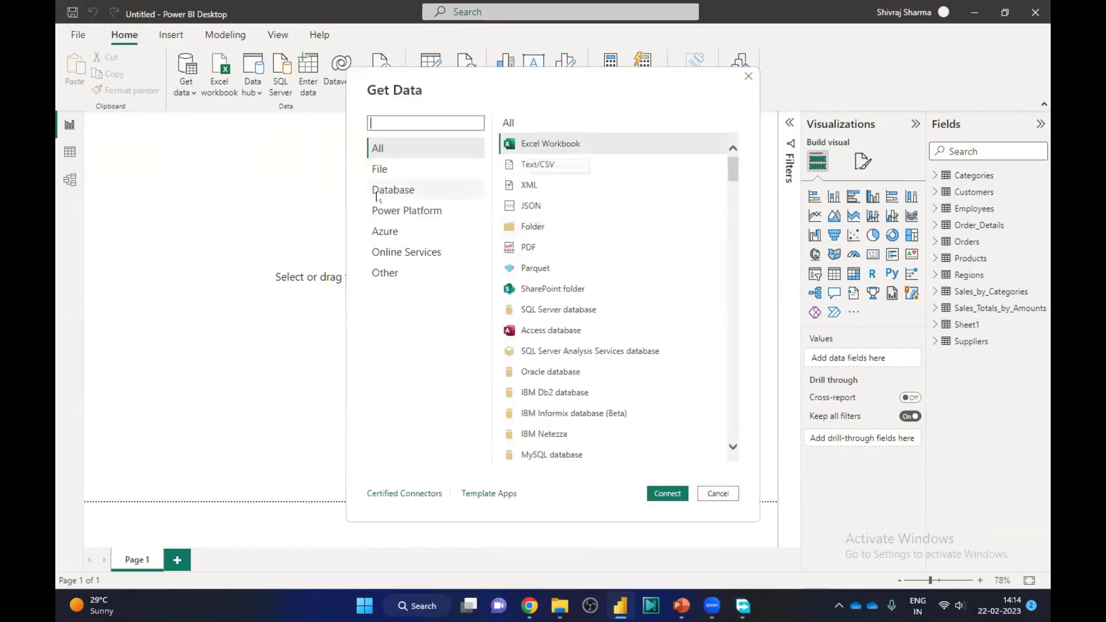
{"action": "left_click", "coordinate": [385, 172]}
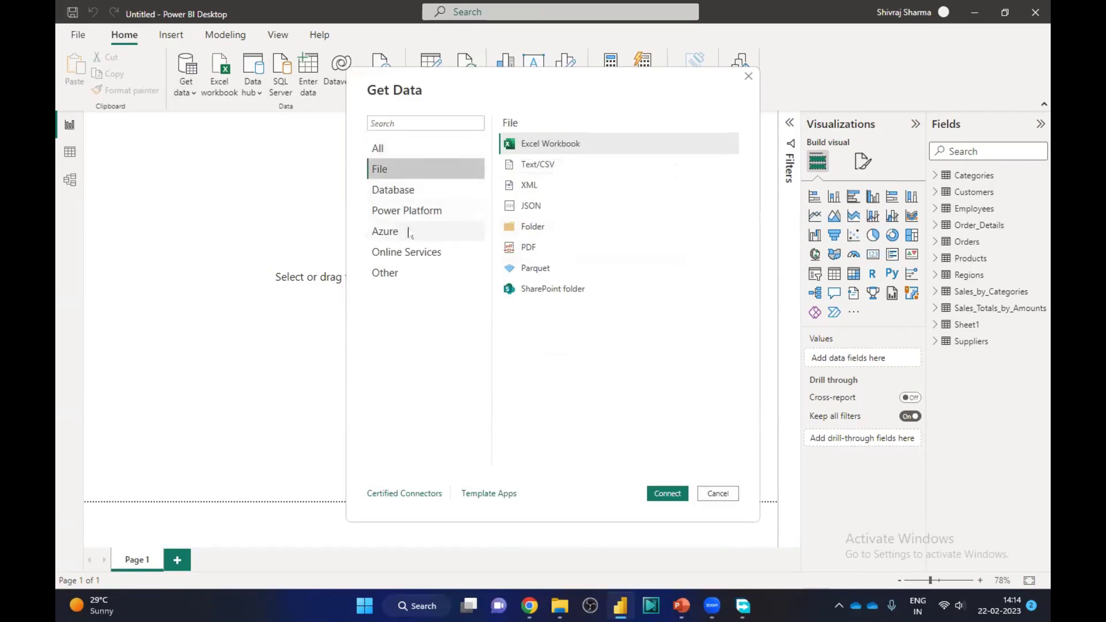
{"action": "left_click", "coordinate": [396, 258]}
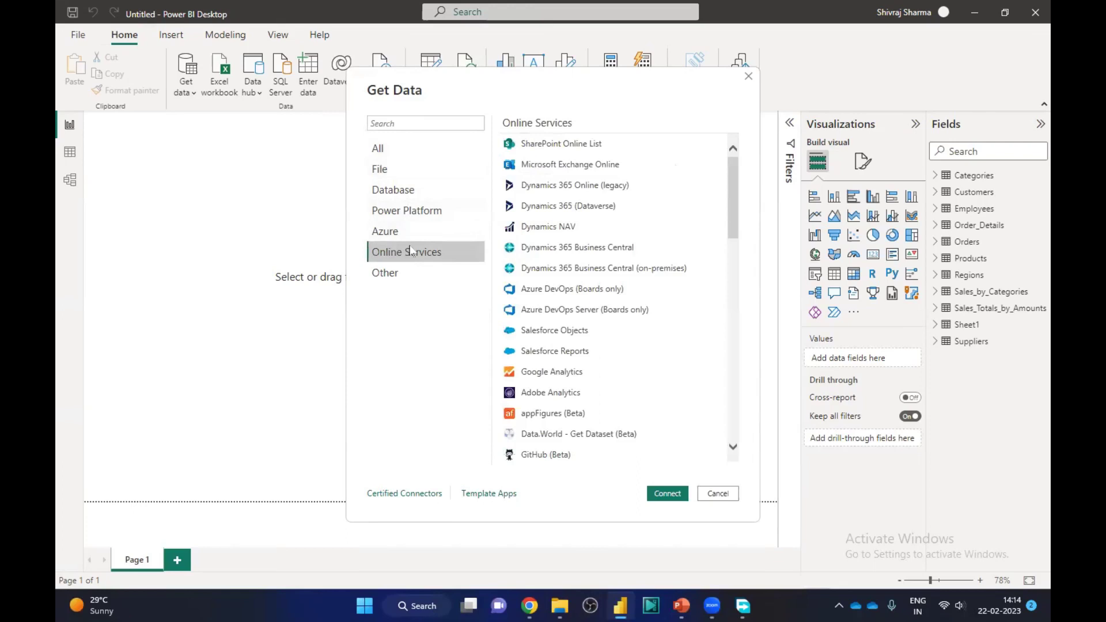
{"action": "left_click", "coordinate": [403, 274]}
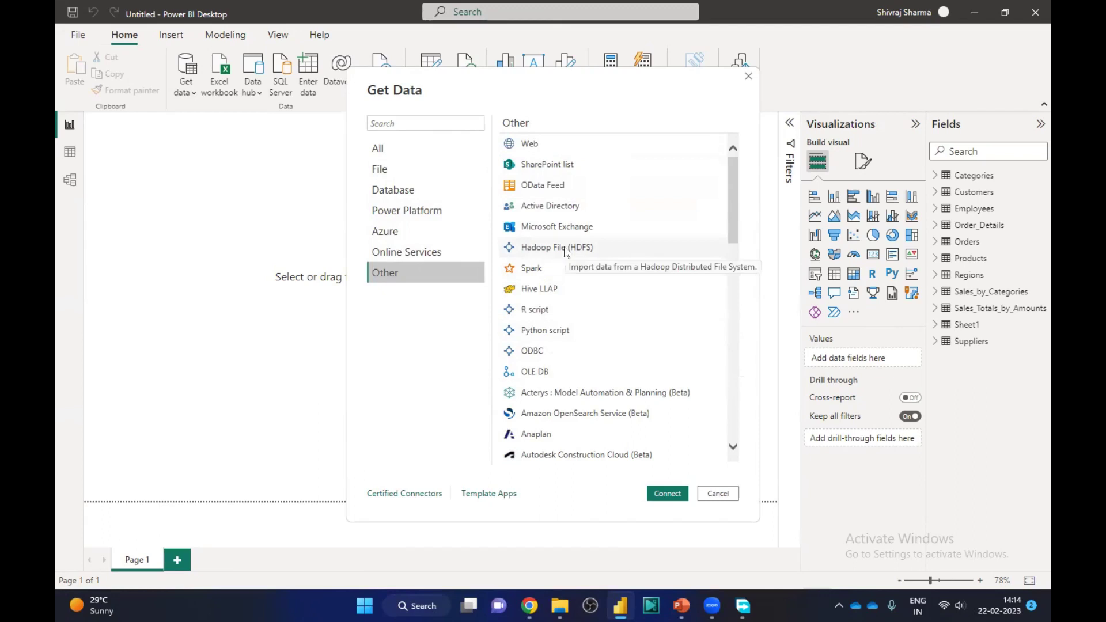
{"action": "left_click", "coordinate": [394, 151]}
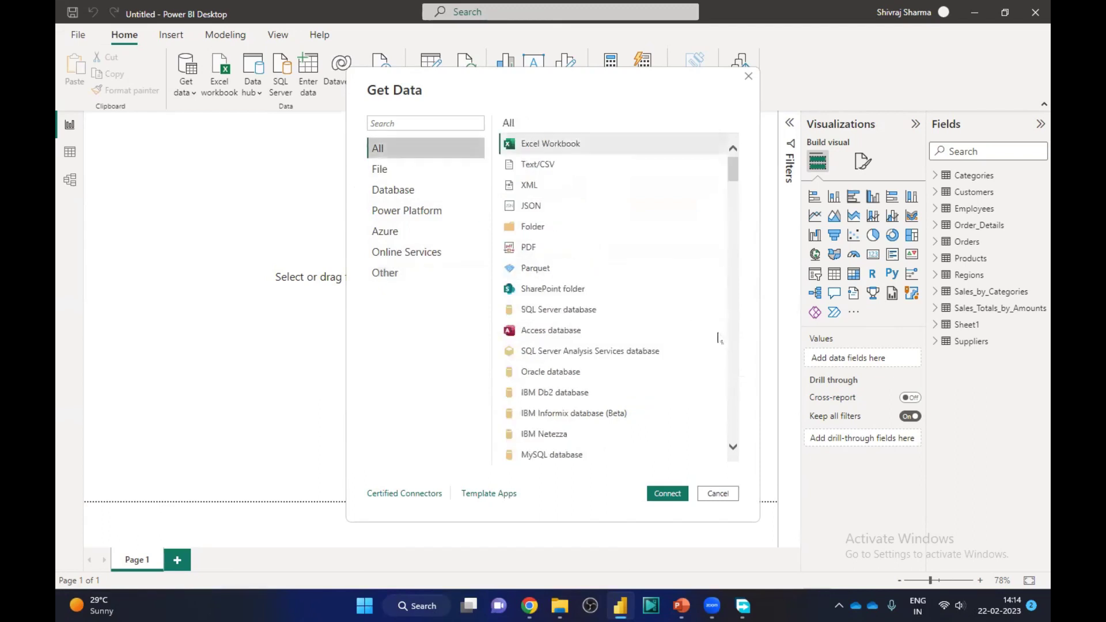
{"action": "left_click", "coordinate": [720, 494]}
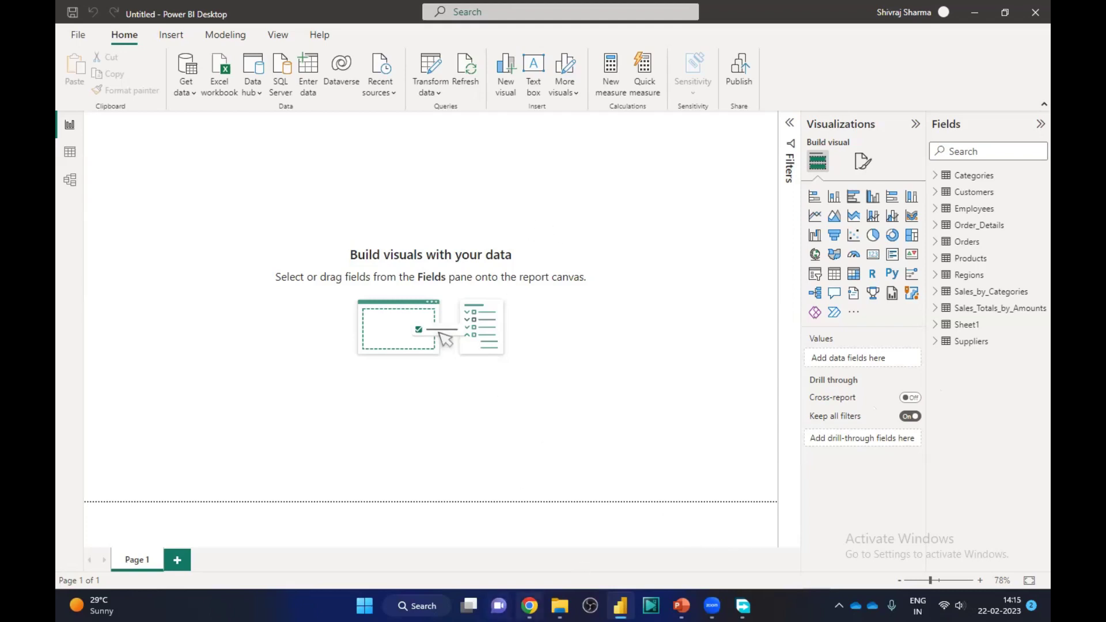
Switch to Google Chrome, shrink its window from full screen, and open a new blank tab
{"action": "mouse_move", "coordinate": [530, 605]}
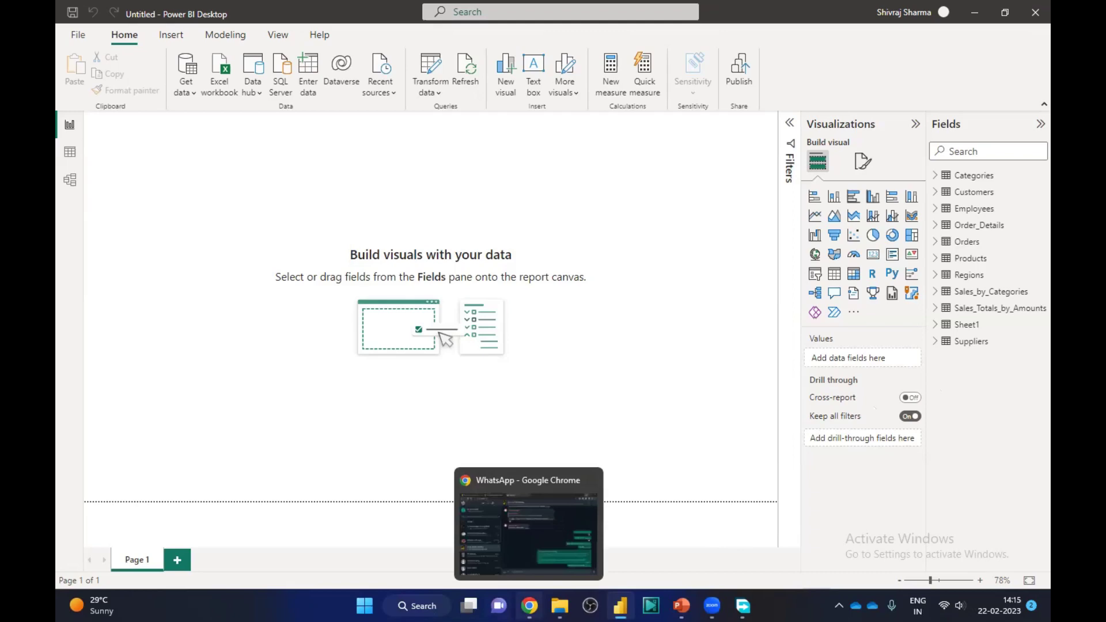
{"action": "left_click", "coordinate": [530, 605]}
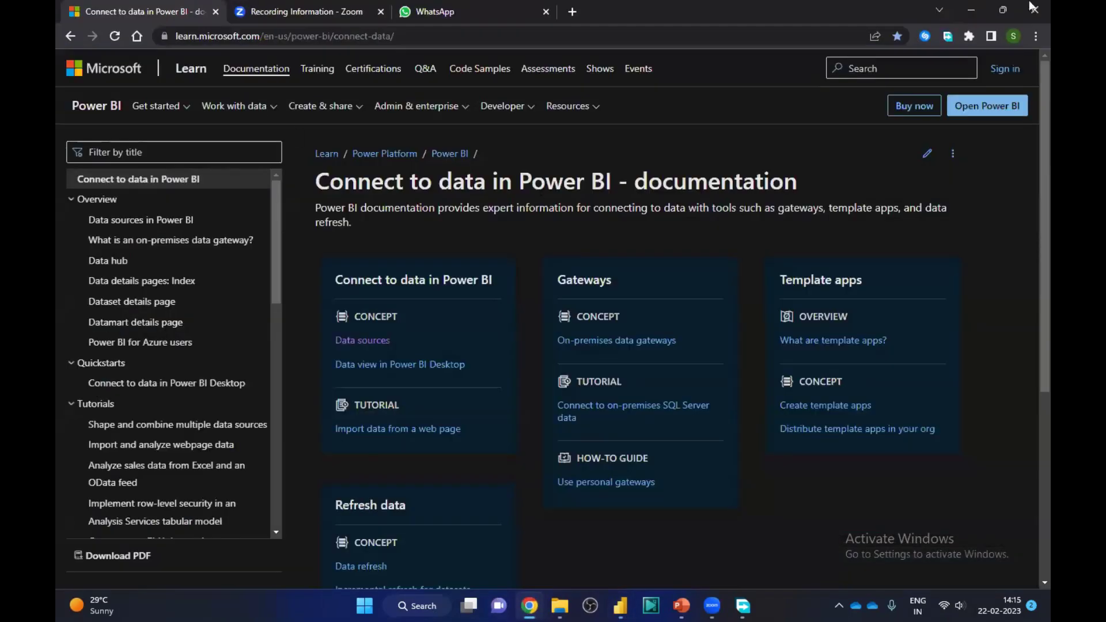
{"action": "left_click", "coordinate": [1003, 13]}
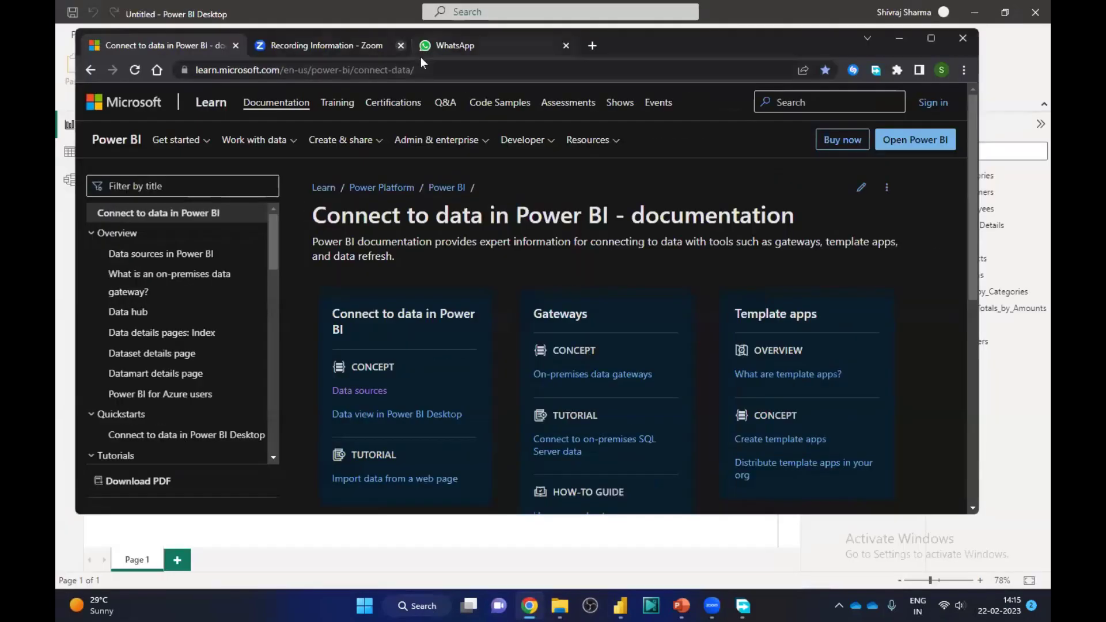
{"action": "left_click", "coordinate": [393, 55]}
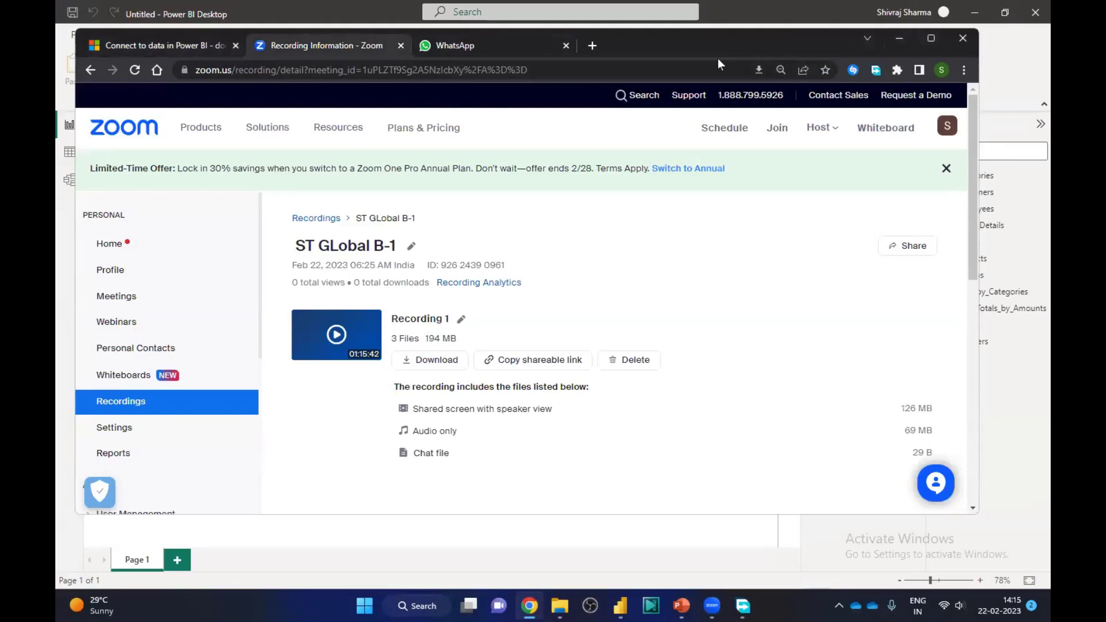
{"action": "key", "text": "ctrl+t"}
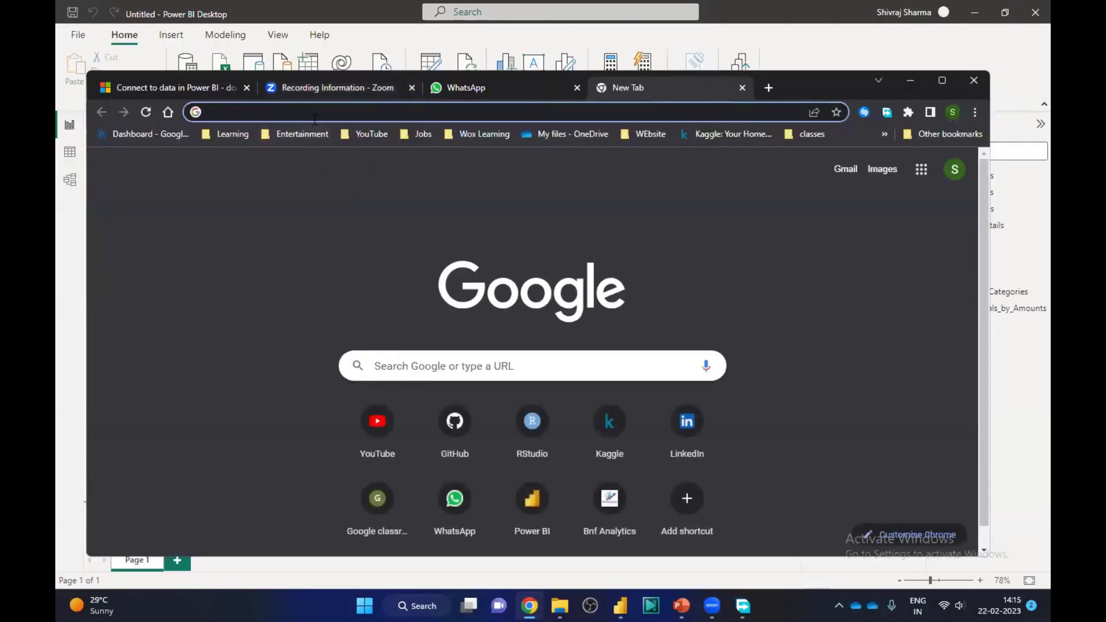
{"action": "type", "text": "se"}
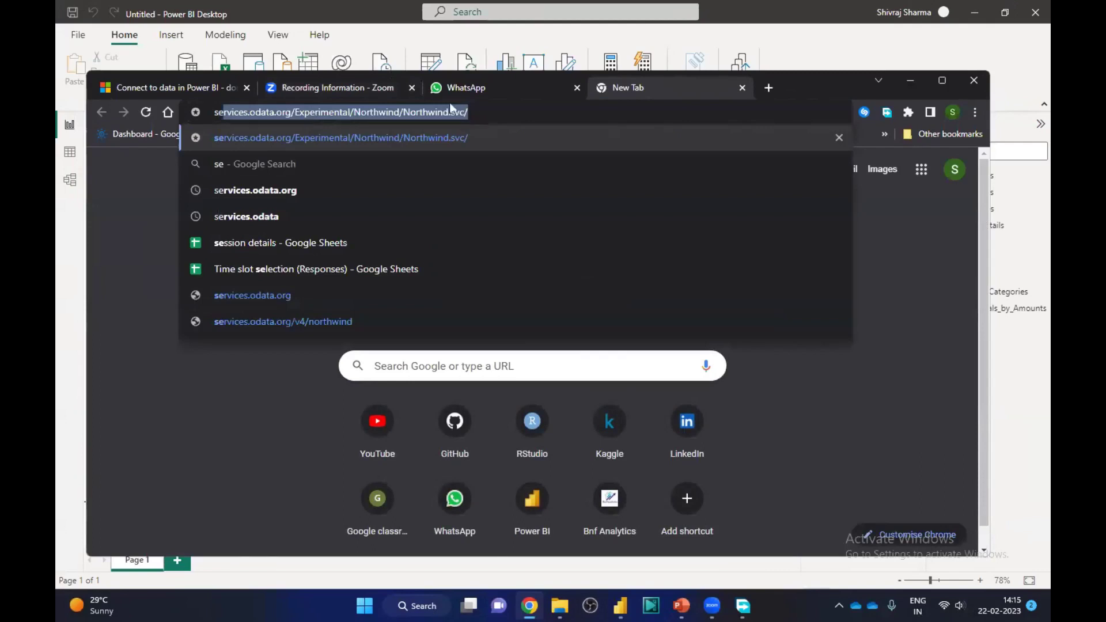
{"action": "left_click_drag", "start_coordinate": [403, 111], "coordinate": [188, 109]}
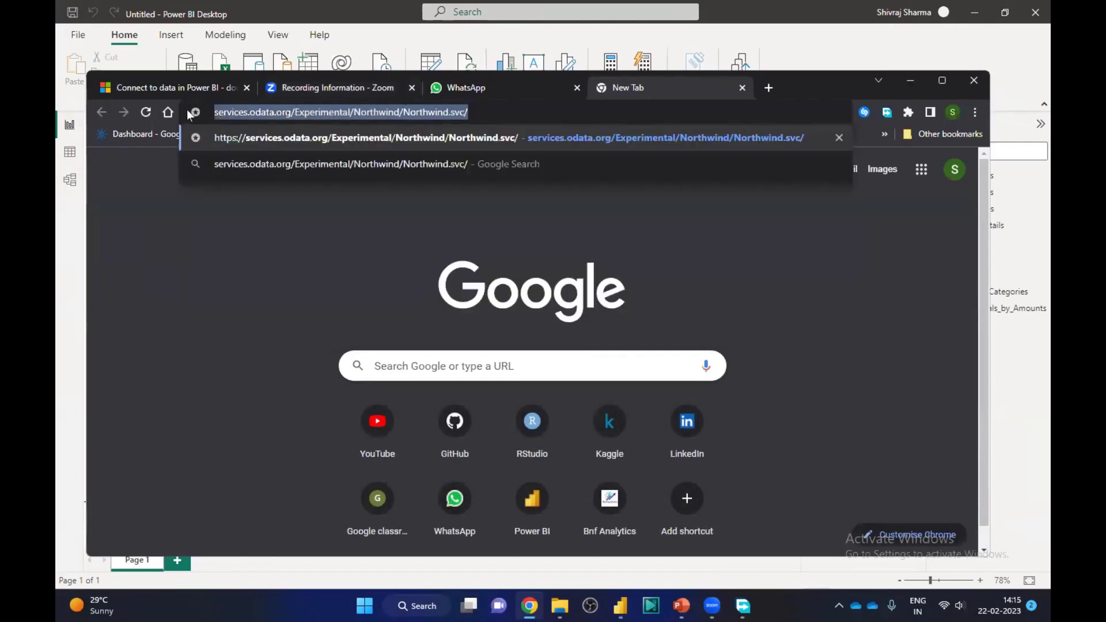
{"action": "left_click", "coordinate": [476, 68]}
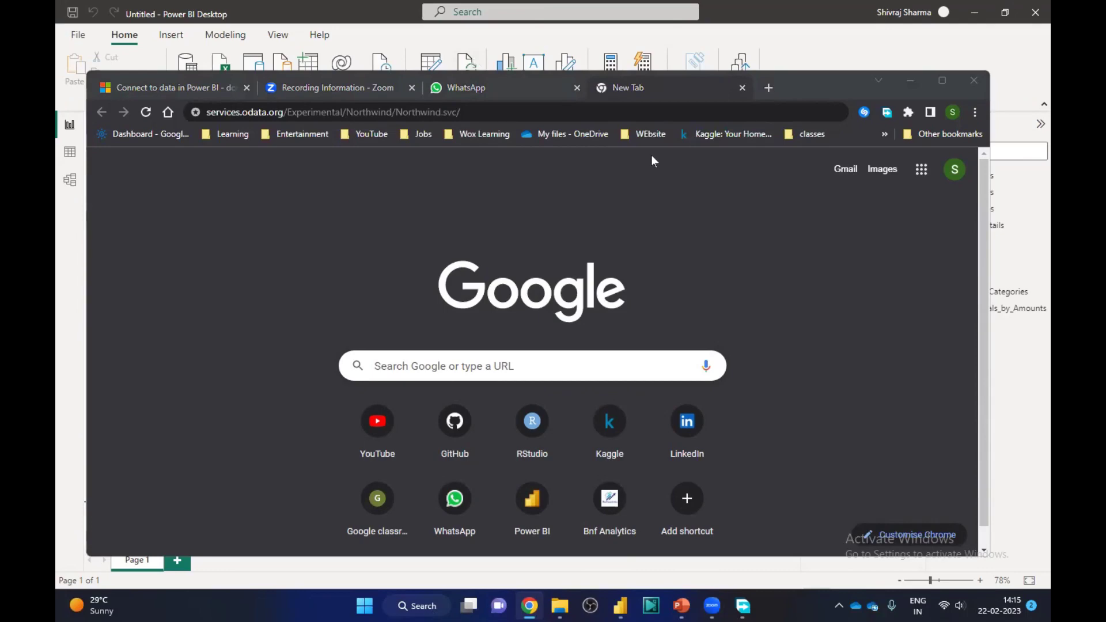
Load amazon.in in the new tab and open its Today's Deals page
{"action": "left_click", "coordinate": [496, 113]}
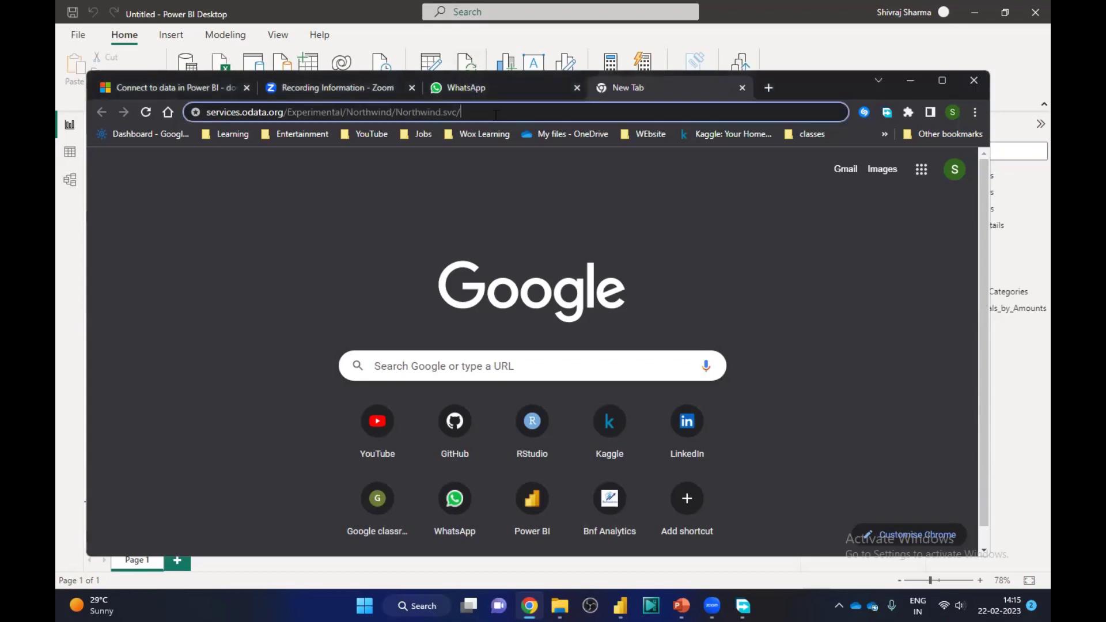
{"action": "type", "text": "ama"}
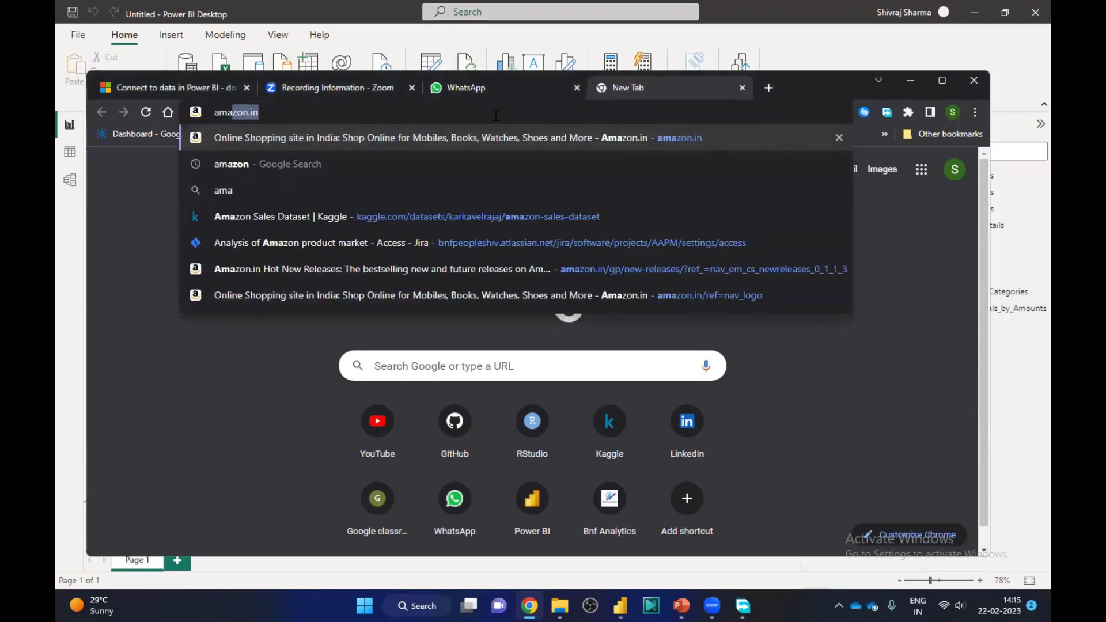
{"action": "key", "text": "Return"}
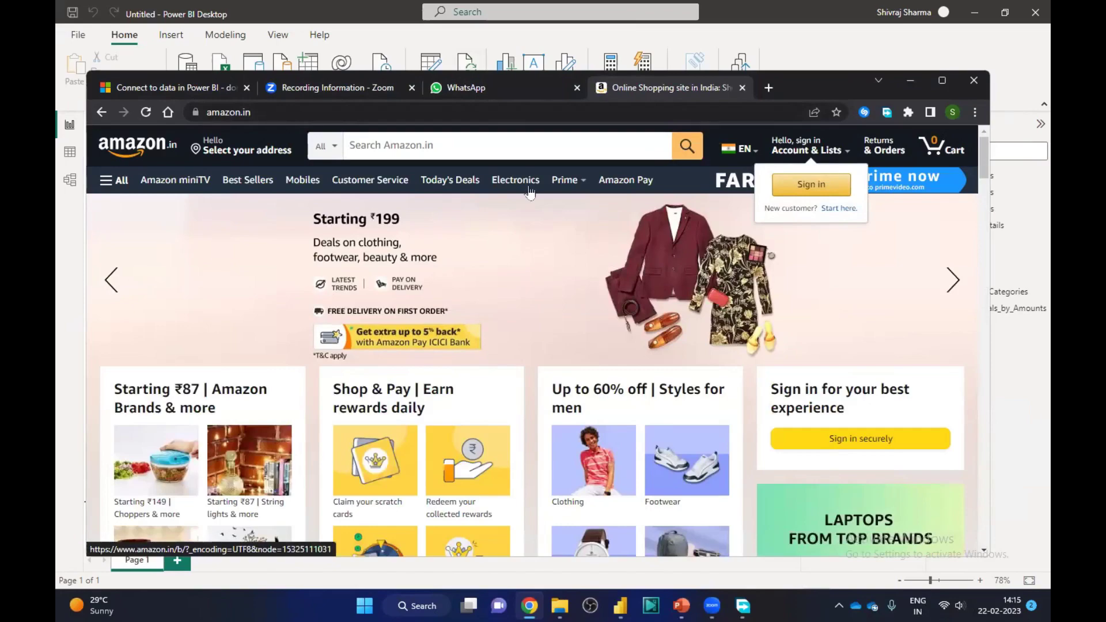
{"action": "left_click", "coordinate": [440, 181]}
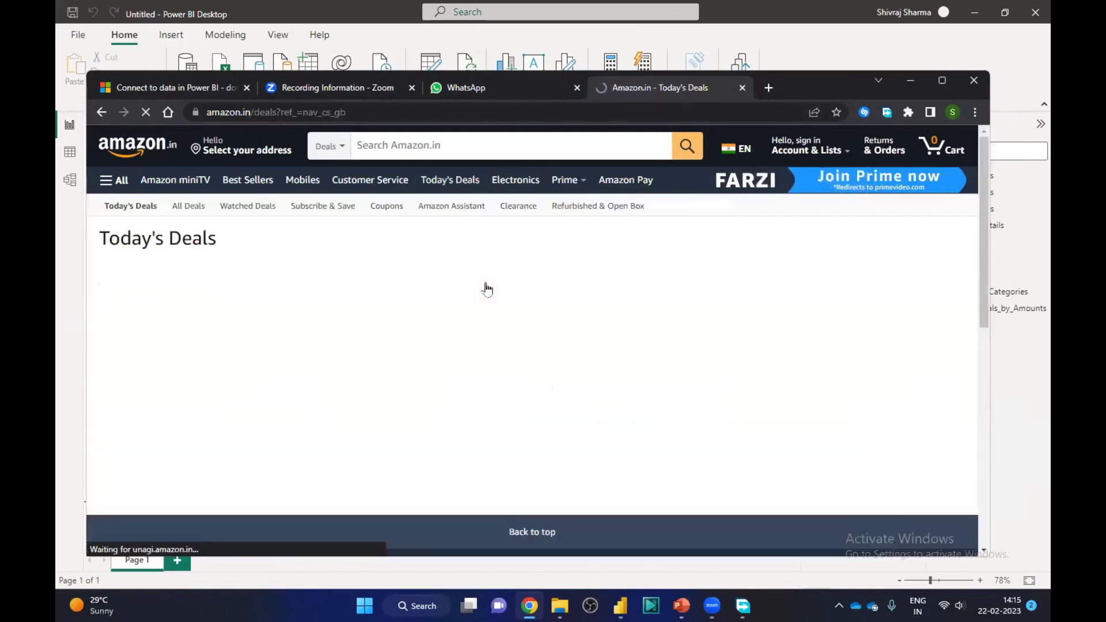
Look through the product listings on the Today's Deals page
{"action": "scroll", "coordinate": [488, 294], "scroll_direction": "down", "scroll_amount": 5}
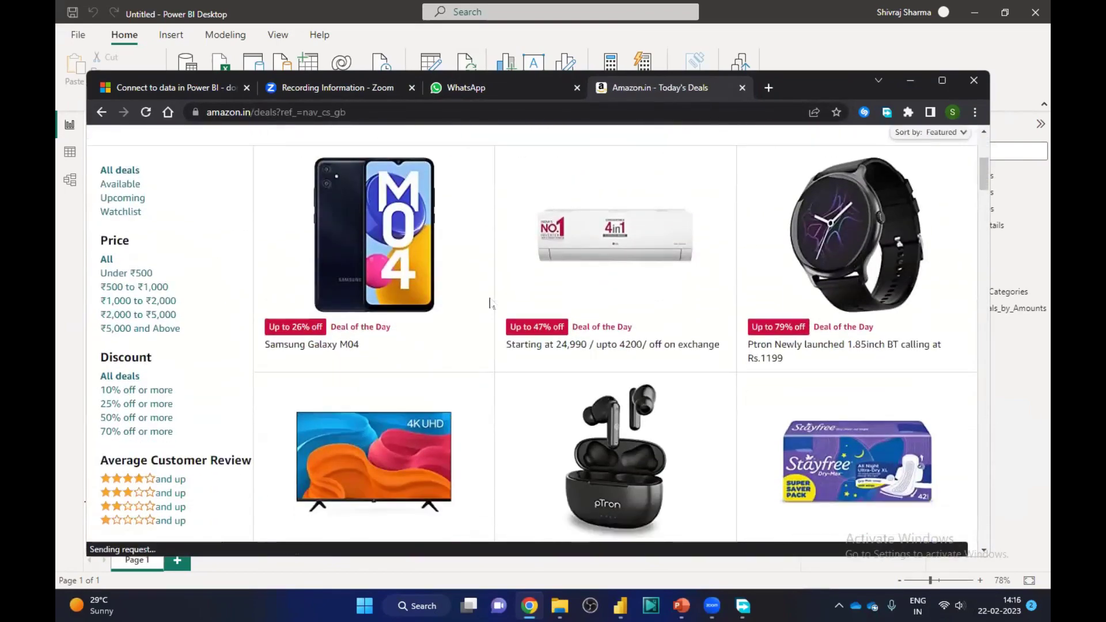
{"action": "scroll", "coordinate": [490, 303], "scroll_direction": "down", "scroll_amount": 11}
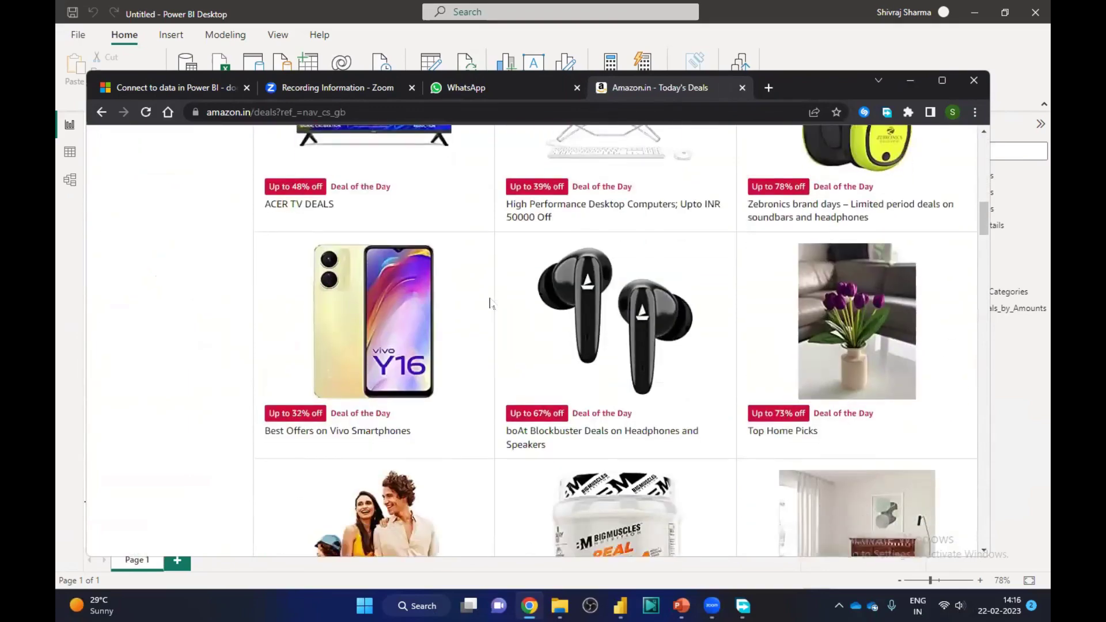
{"action": "scroll", "coordinate": [490, 304], "scroll_direction": "down", "scroll_amount": 10}
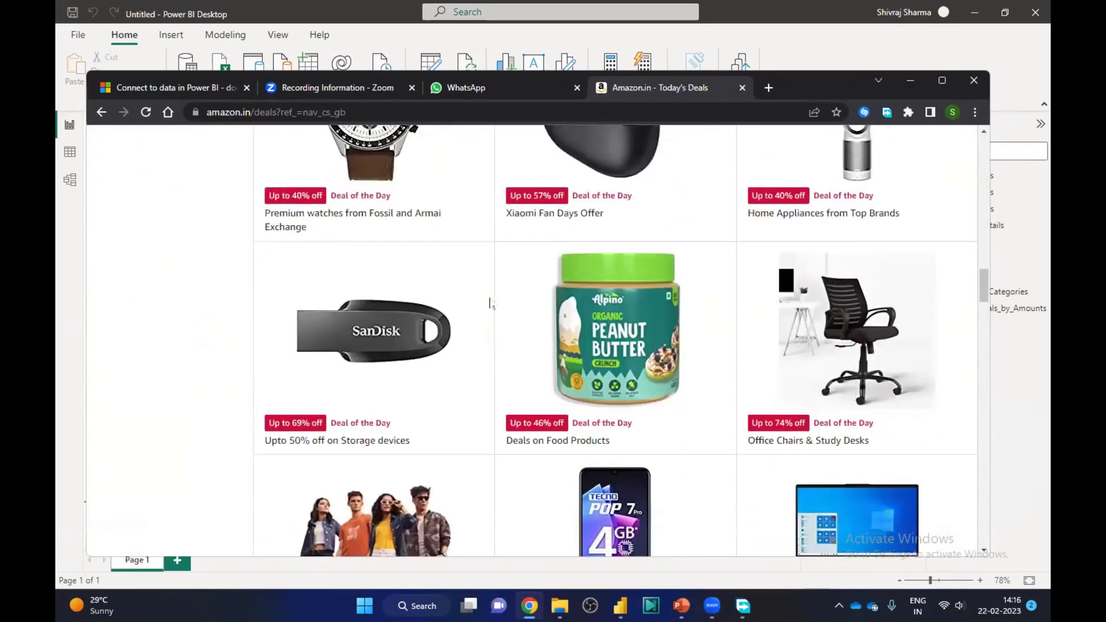
{"action": "scroll", "coordinate": [489, 304], "scroll_direction": "down", "scroll_amount": 9}
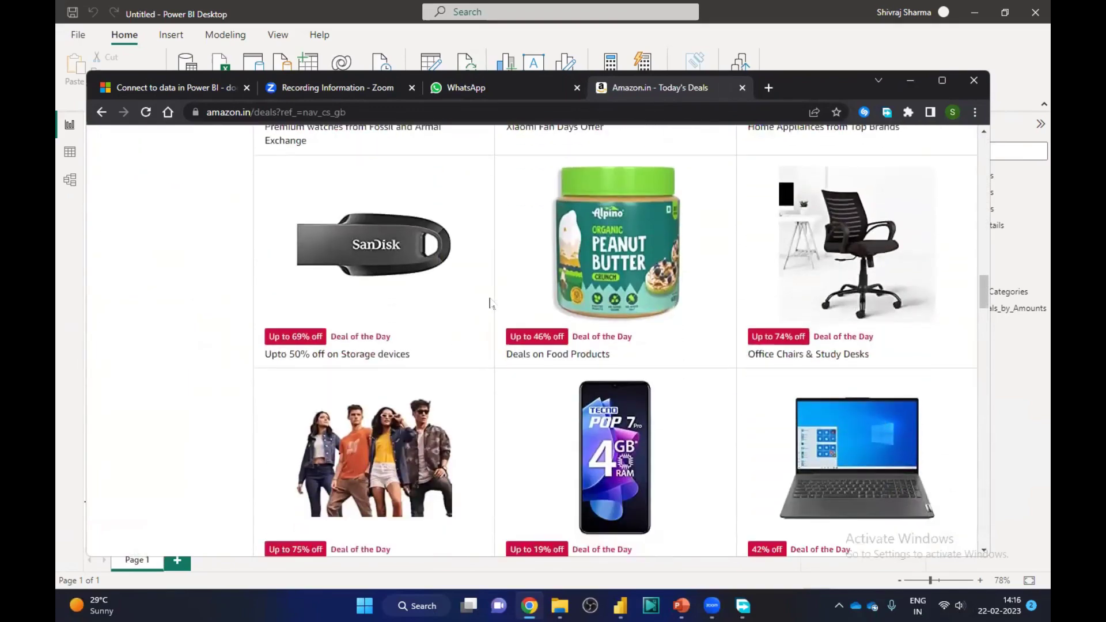
{"action": "scroll", "coordinate": [489, 304], "scroll_direction": "down", "scroll_amount": 20}
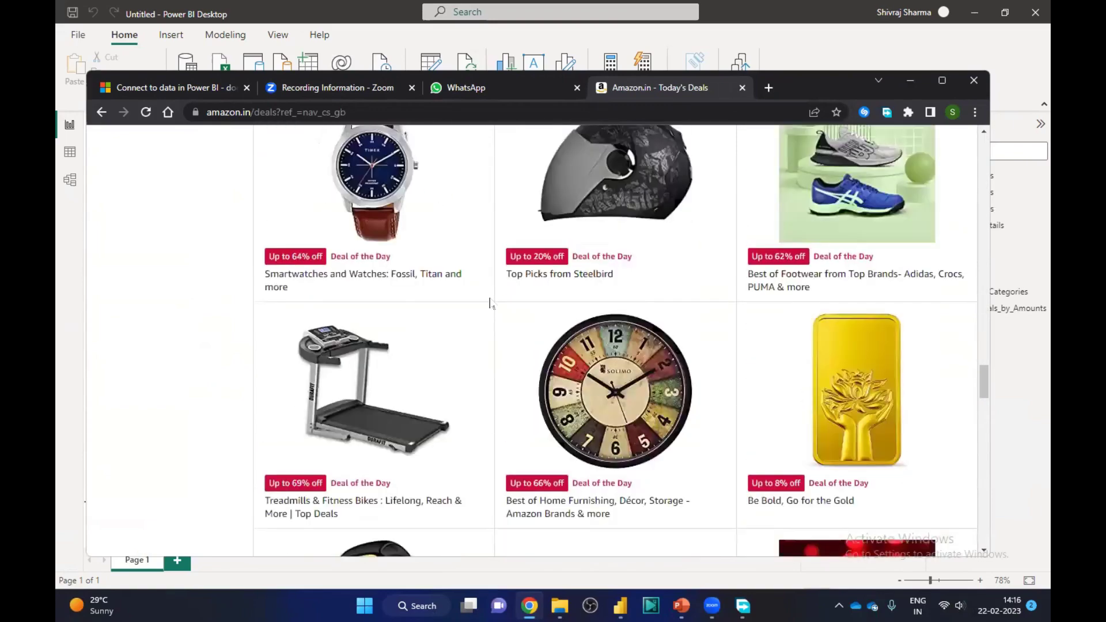
{"action": "scroll", "coordinate": [490, 304], "scroll_direction": "up", "scroll_amount": 5}
{"action": "scroll", "coordinate": [490, 303], "scroll_direction": "up", "scroll_amount": 15}
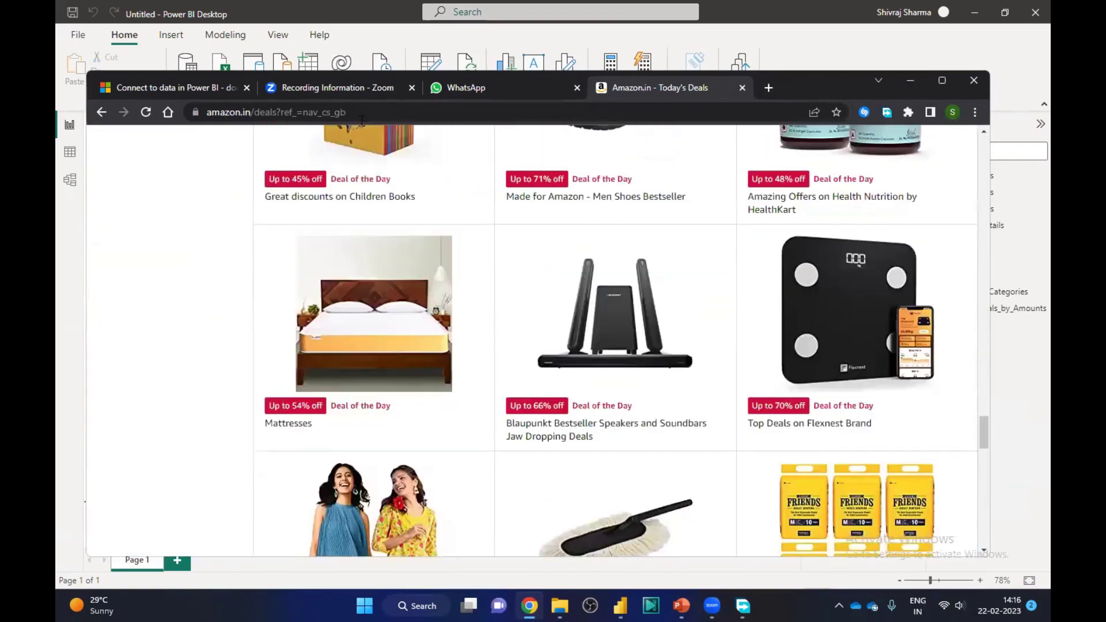
{"action": "scroll", "coordinate": [360, 133], "scroll_direction": "up", "scroll_amount": 4}
Copy the Today's Deals page address and connect to it in Power BI Desktop as a basic Web data source
{"action": "left_click", "coordinate": [357, 113]}
{"action": "key", "text": "ctrl+c"}
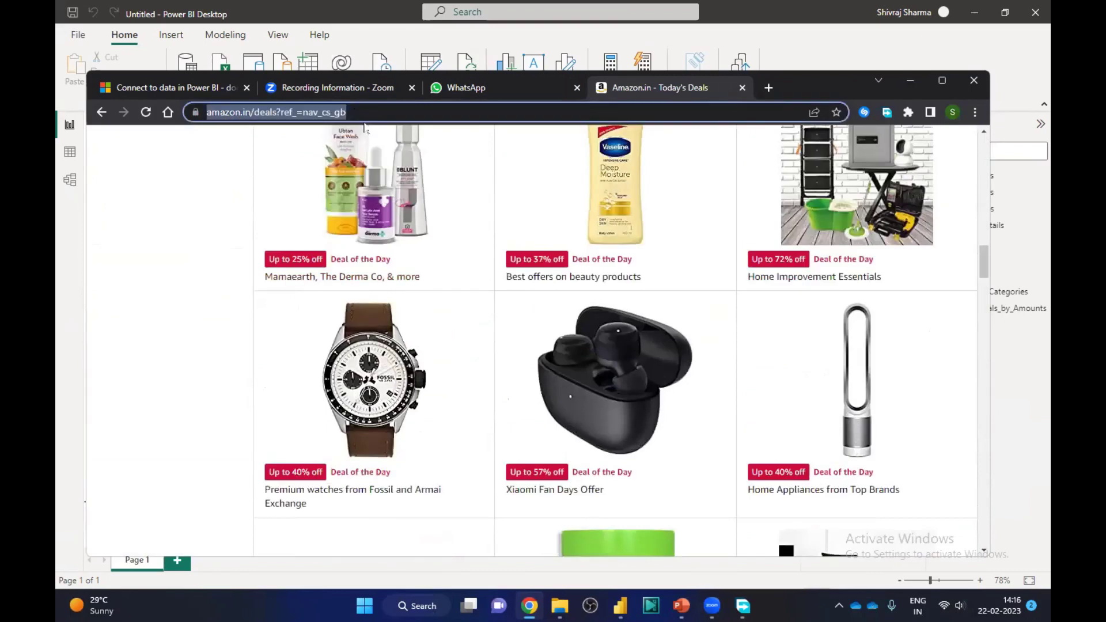
{"action": "left_click", "coordinate": [620, 606]}
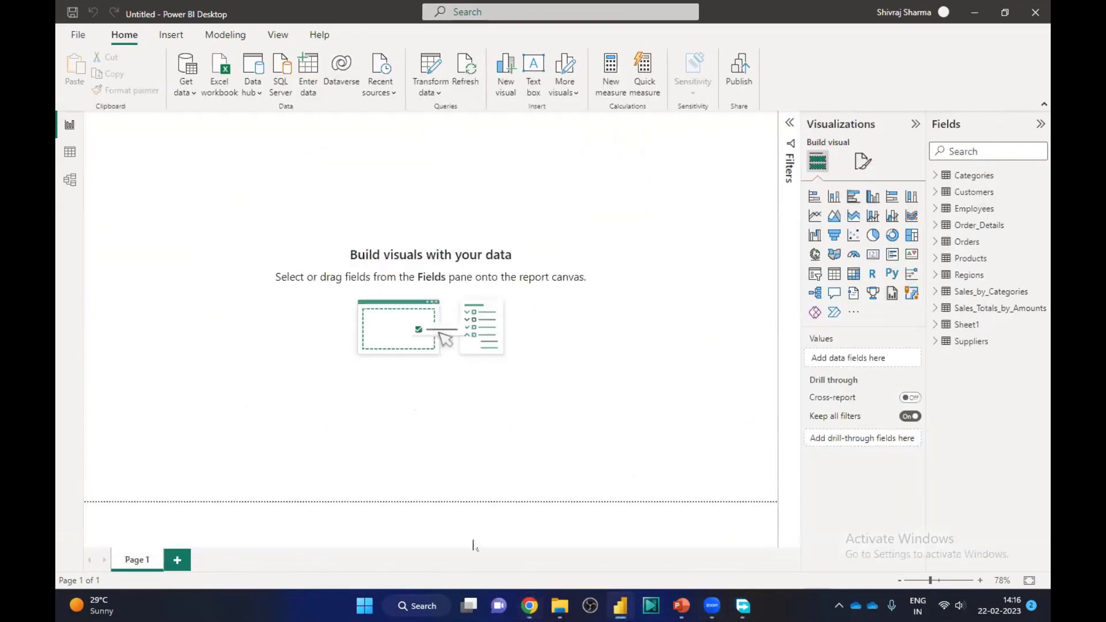
{"action": "left_click", "coordinate": [193, 87]}
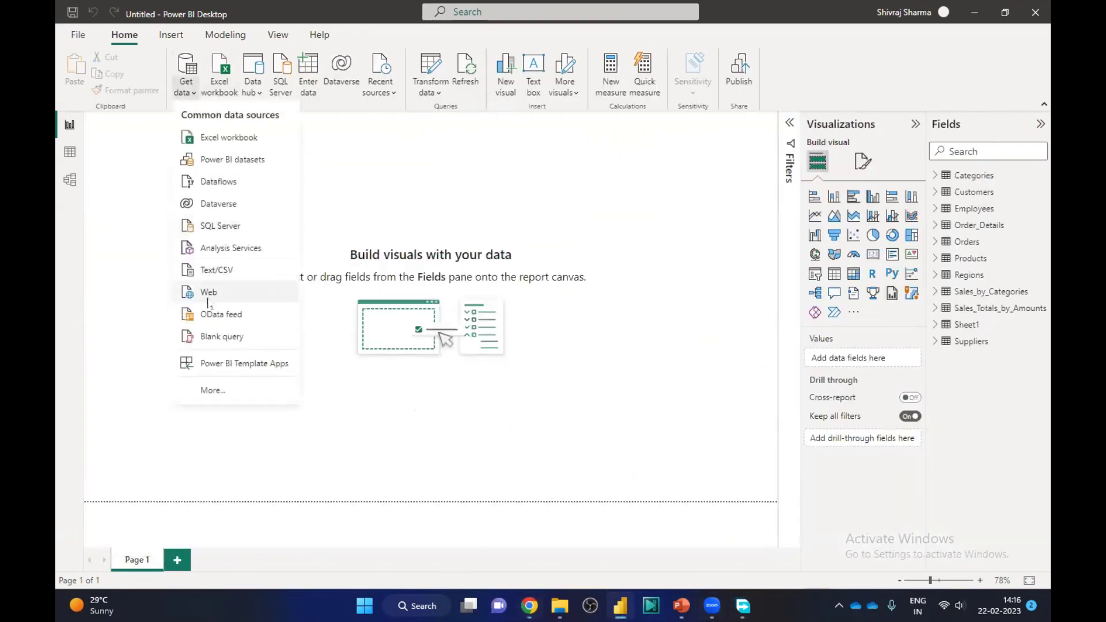
{"action": "left_click", "coordinate": [219, 295]}
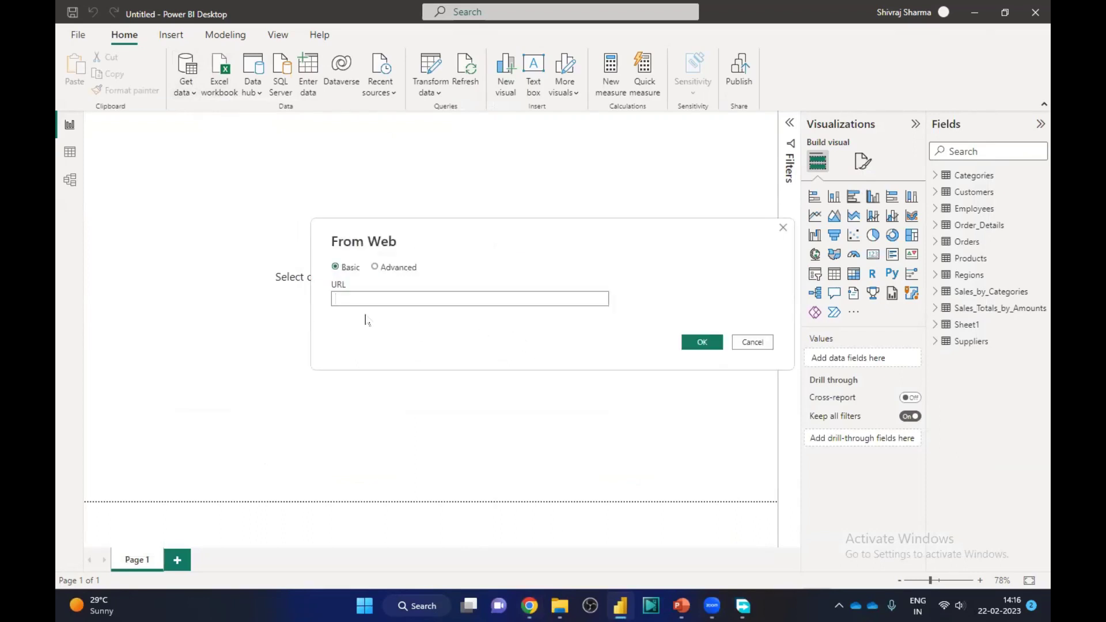
{"action": "key", "text": "ctrl+v"}
{"action": "left_click", "coordinate": [703, 343]}
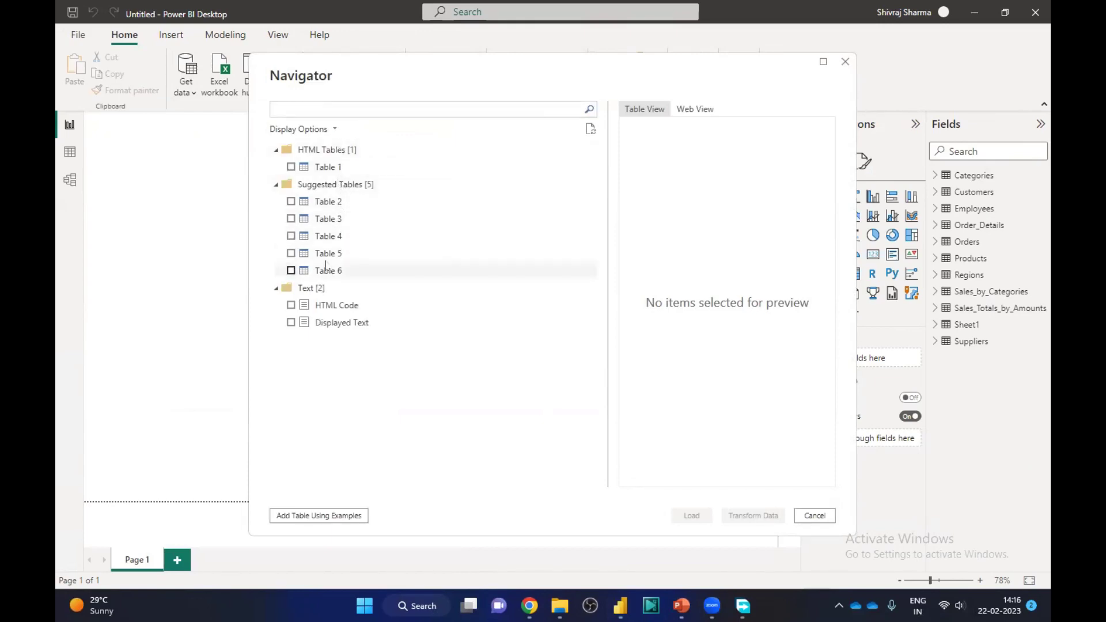
Maximize the Navigator and preview suggested Tables 2 and 3, leaving only Table 3 selected
{"action": "left_click", "coordinate": [823, 63]}
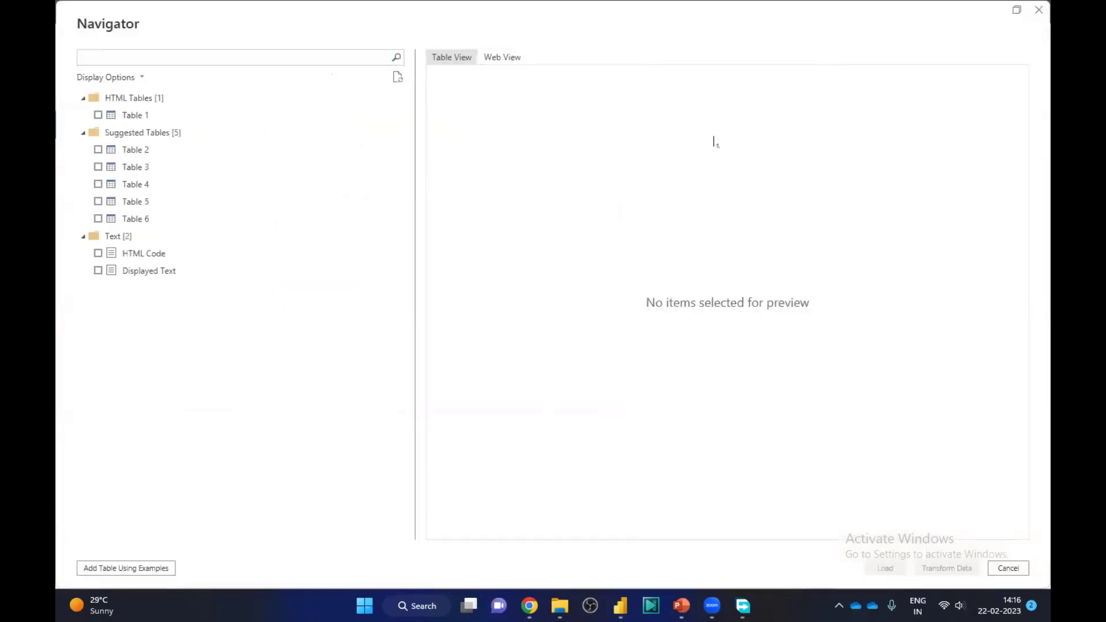
{"action": "left_click", "coordinate": [98, 149]}
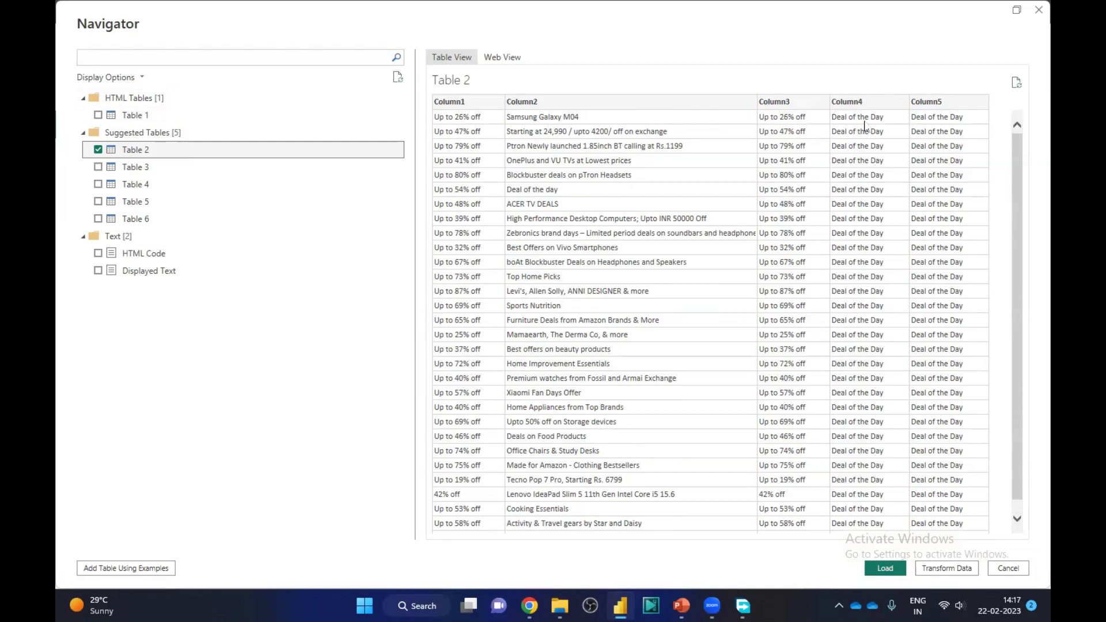
{"action": "left_click", "coordinate": [98, 167]}
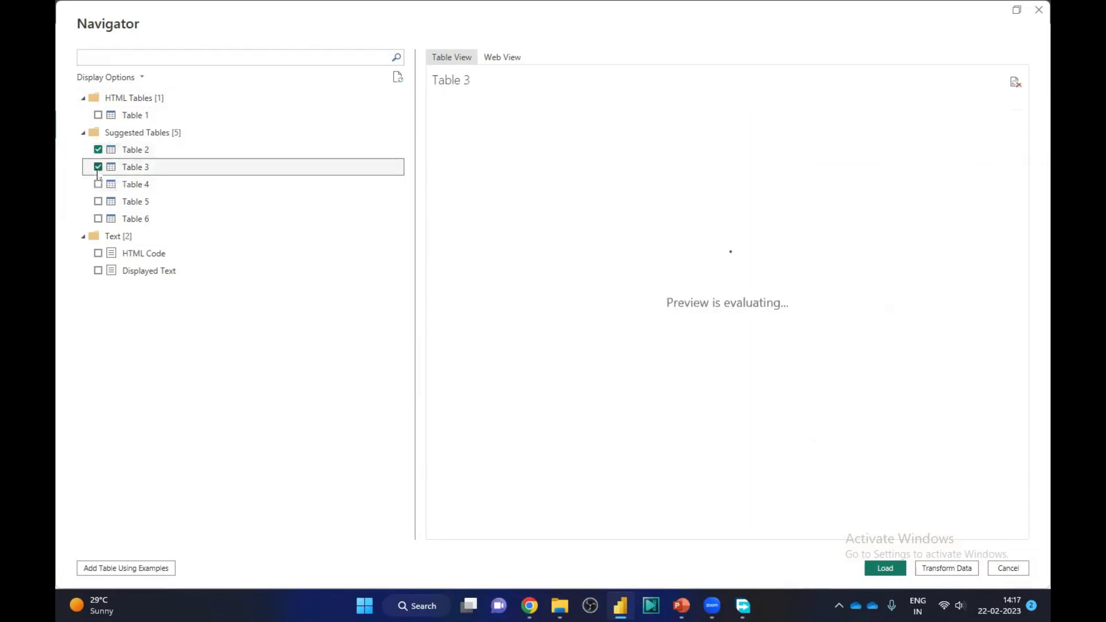
{"action": "left_click", "coordinate": [98, 150]}
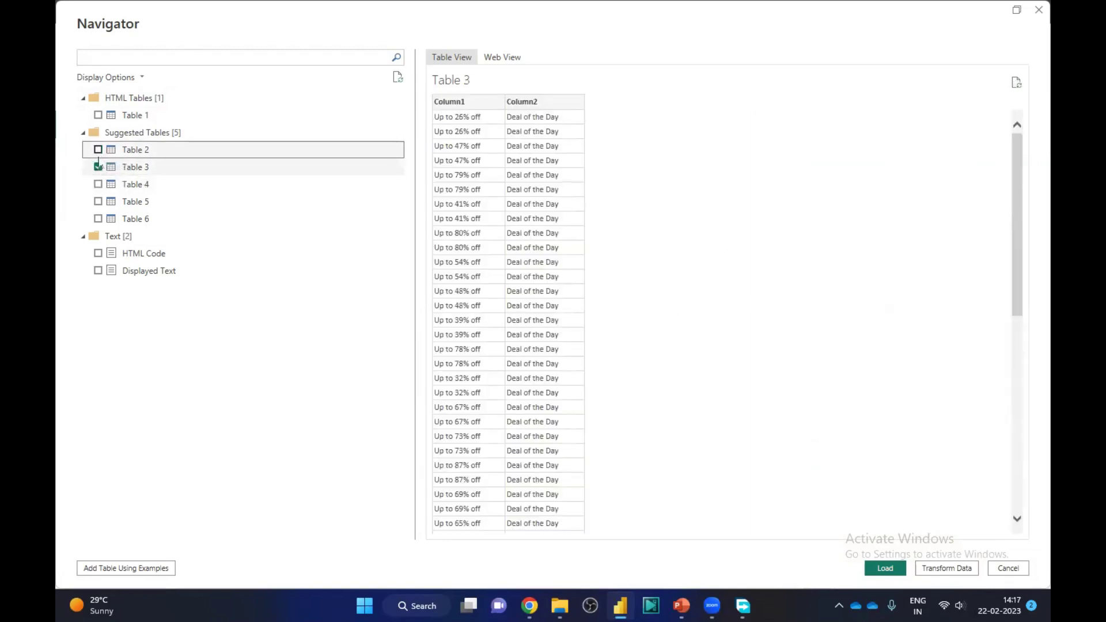
Look over the source page in Web View, then return to the Table View preview of Table 3
{"action": "left_click", "coordinate": [495, 59]}
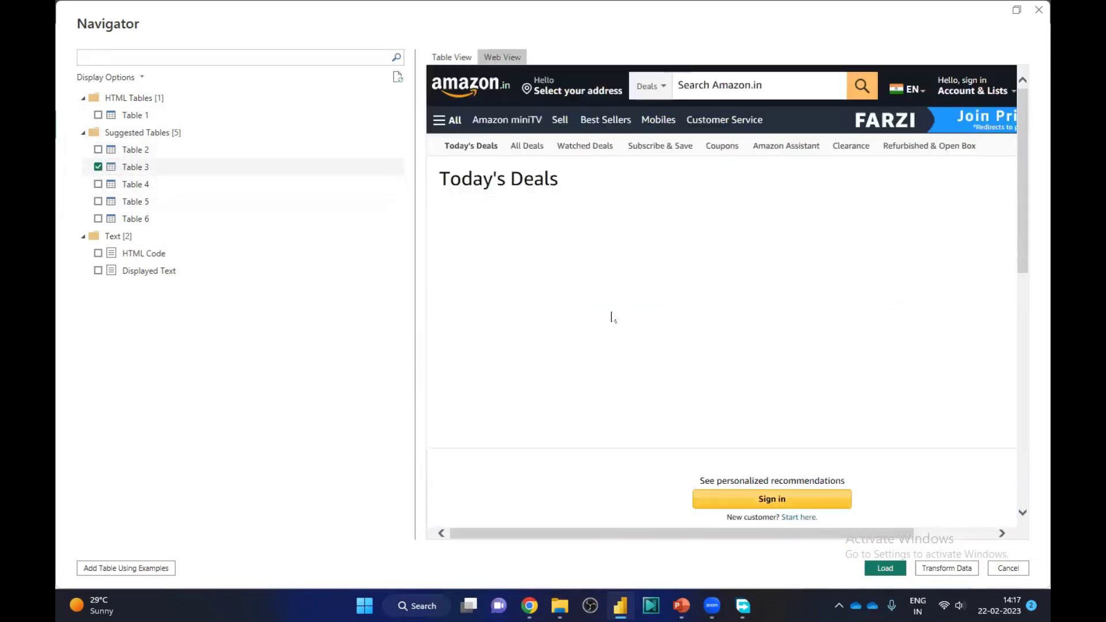
{"action": "scroll", "coordinate": [612, 316], "scroll_direction": "down", "scroll_amount": 10}
{"action": "scroll", "coordinate": [612, 316], "scroll_direction": "up", "scroll_amount": 10}
{"action": "left_click", "coordinate": [439, 59]}
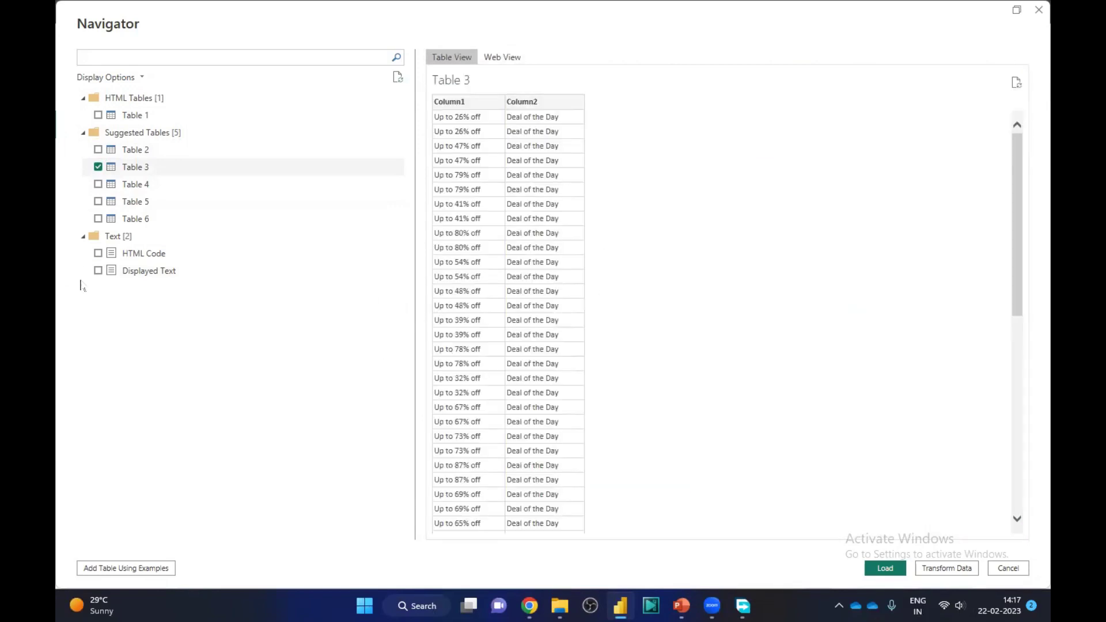
Preview suggested Tables 4, 5 and 6 one after another, then select Table 2 again to review its deals data
{"action": "left_click", "coordinate": [98, 185]}
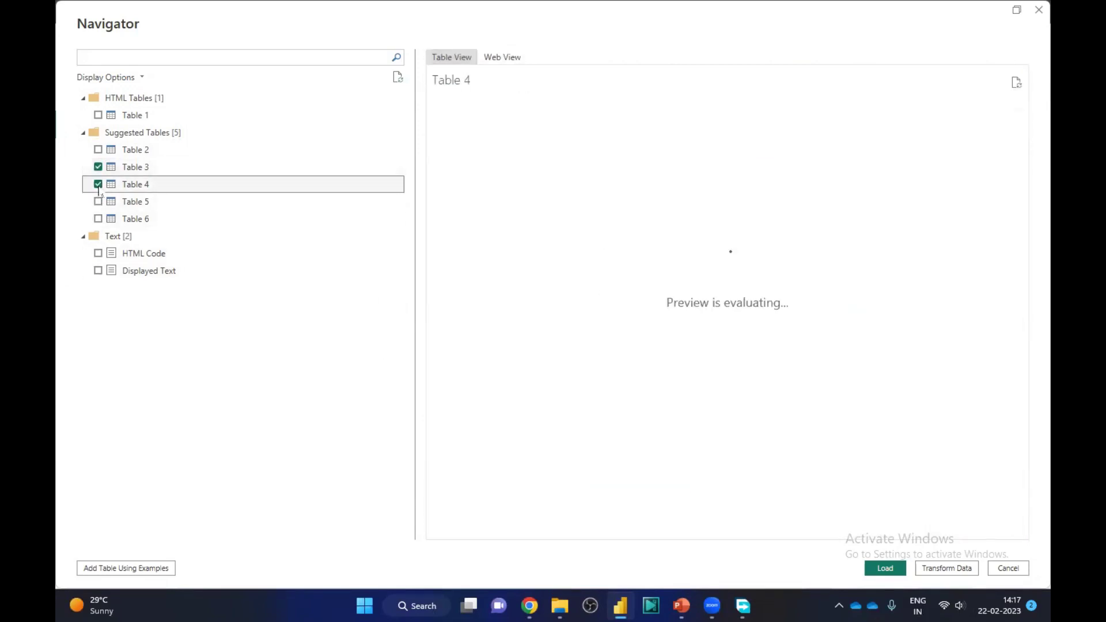
{"action": "left_click", "coordinate": [98, 167]}
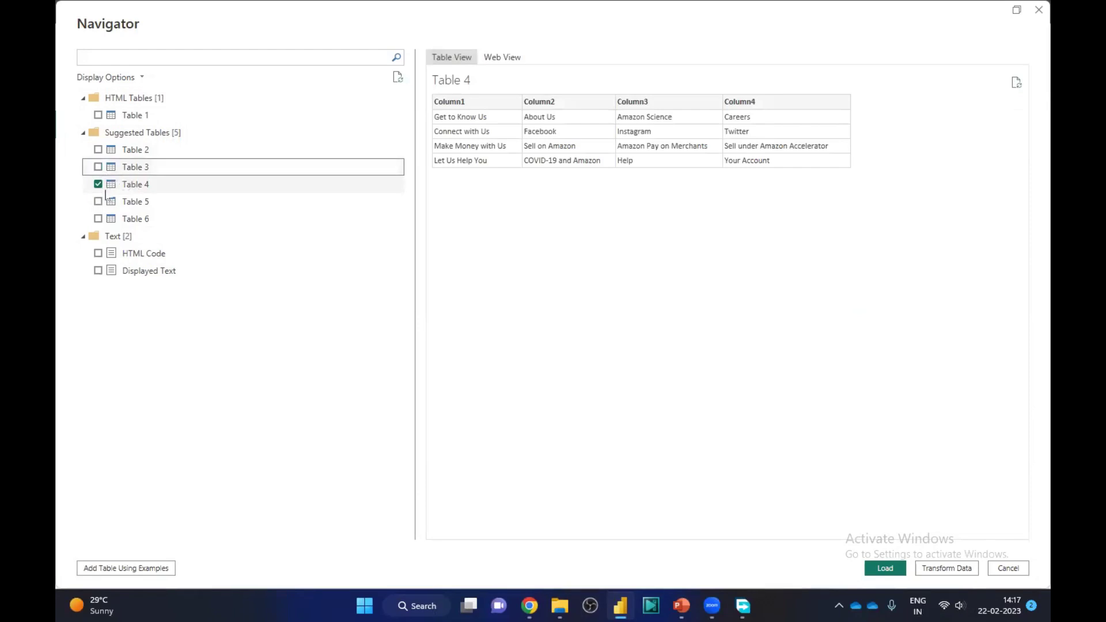
{"action": "left_click", "coordinate": [98, 201]}
{"action": "left_click", "coordinate": [98, 184]}
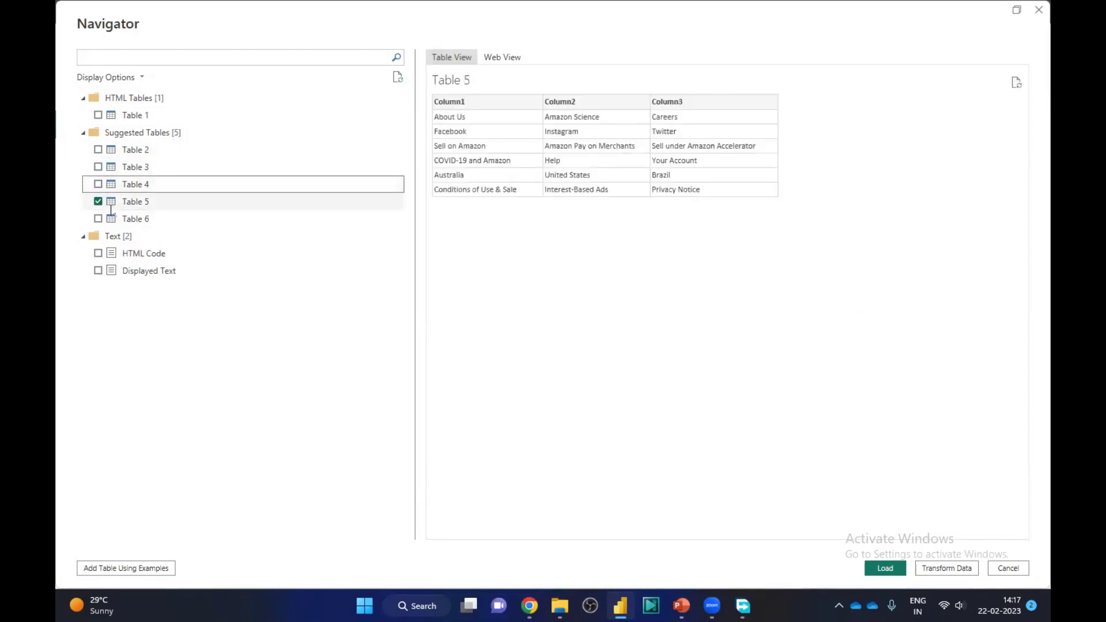
{"action": "left_click", "coordinate": [98, 219]}
{"action": "left_click_drag", "start_coordinate": [98, 202], "coordinate": [100, 212]}
{"action": "left_click", "coordinate": [98, 150]}
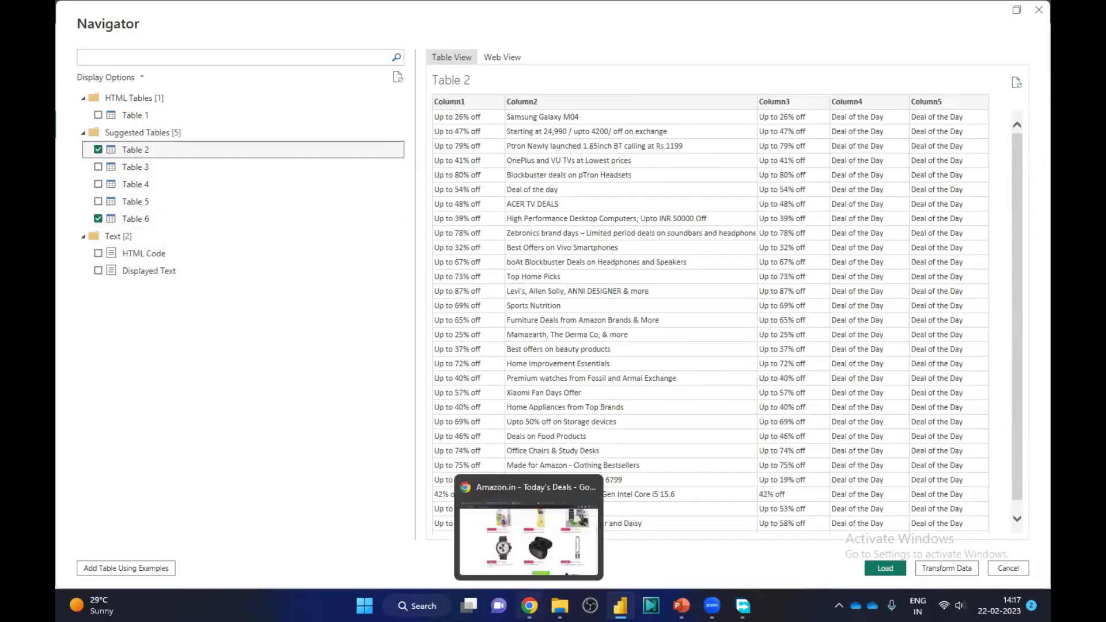
Switch to Google Chrome, filter Today's Deals to the ₹1,000 to ₹2,000 price range, and browse the listings
{"action": "left_click", "coordinate": [530, 606]}
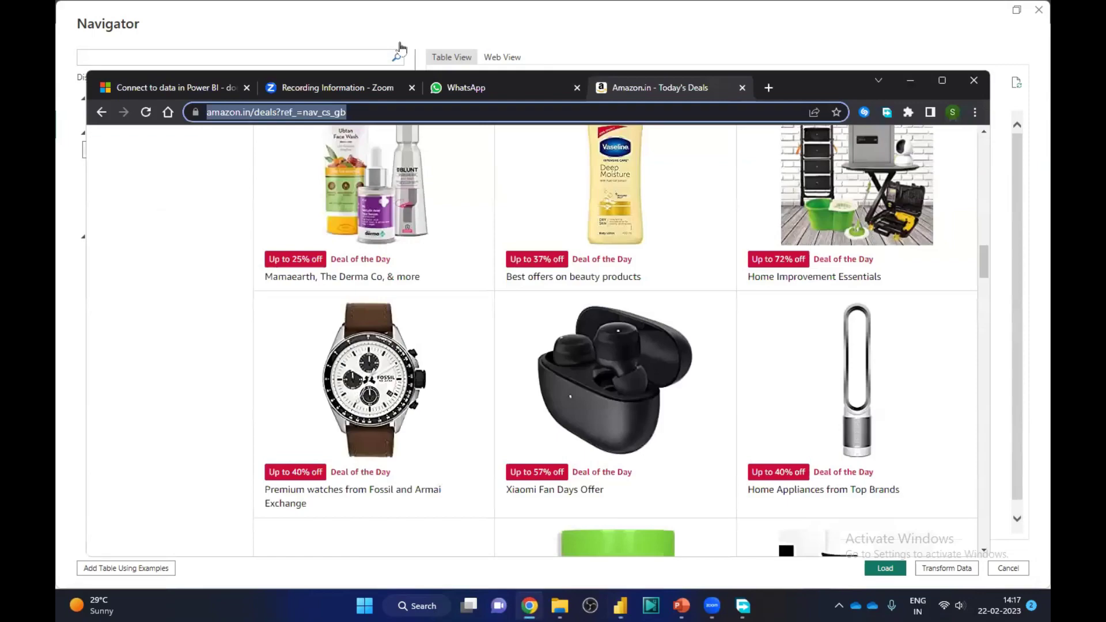
{"action": "scroll", "coordinate": [304, 336], "scroll_direction": "up", "scroll_amount": 15}
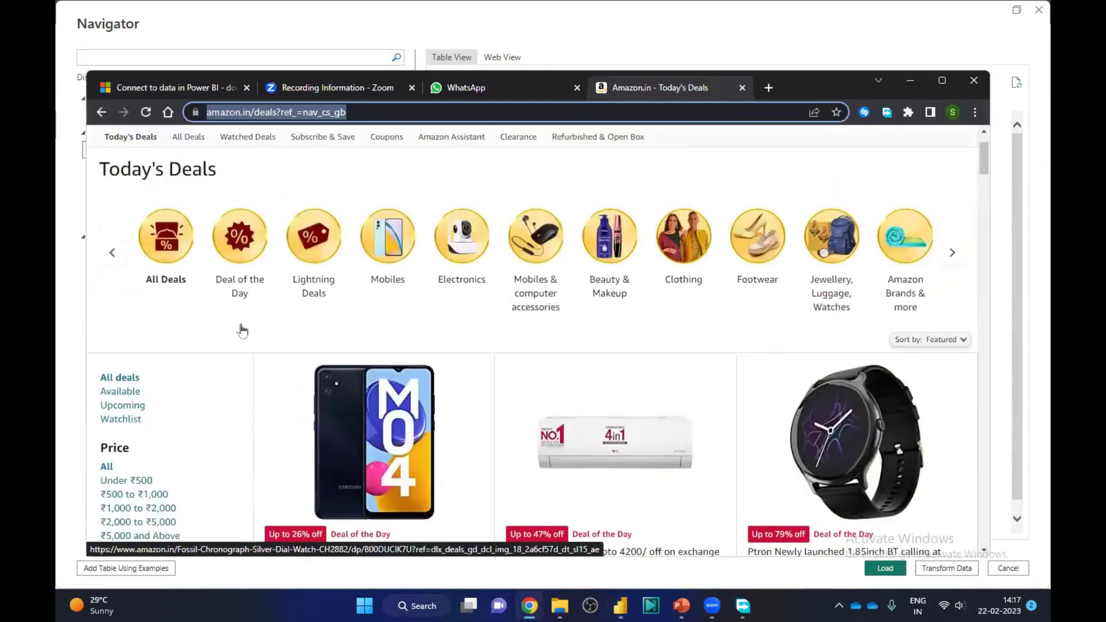
{"action": "scroll", "coordinate": [182, 365], "scroll_direction": "down", "scroll_amount": 2}
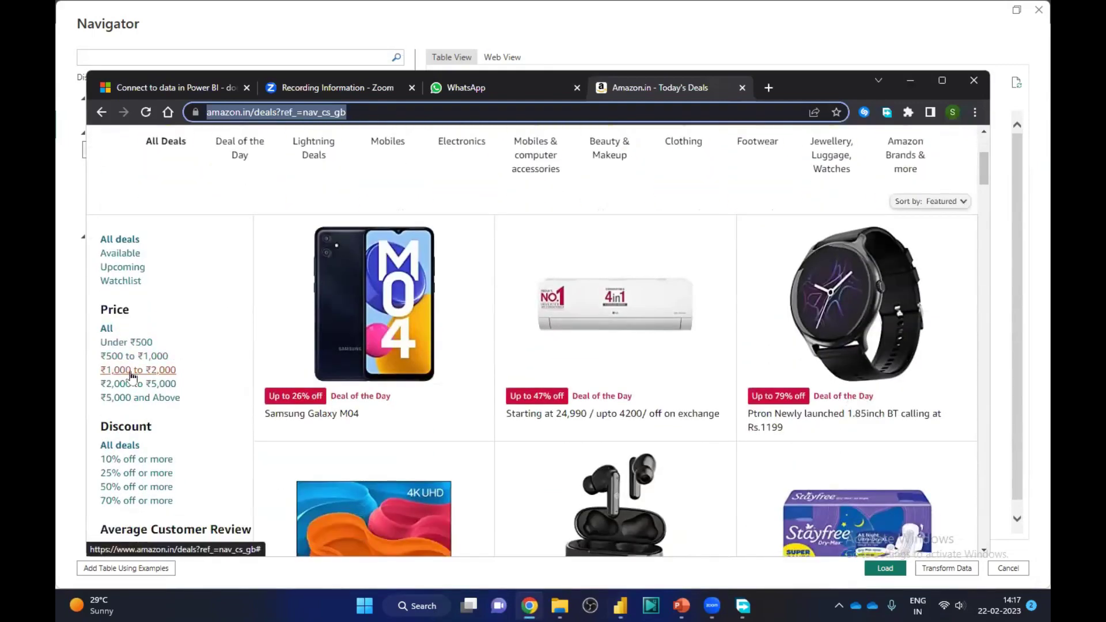
{"action": "left_click", "coordinate": [130, 372]}
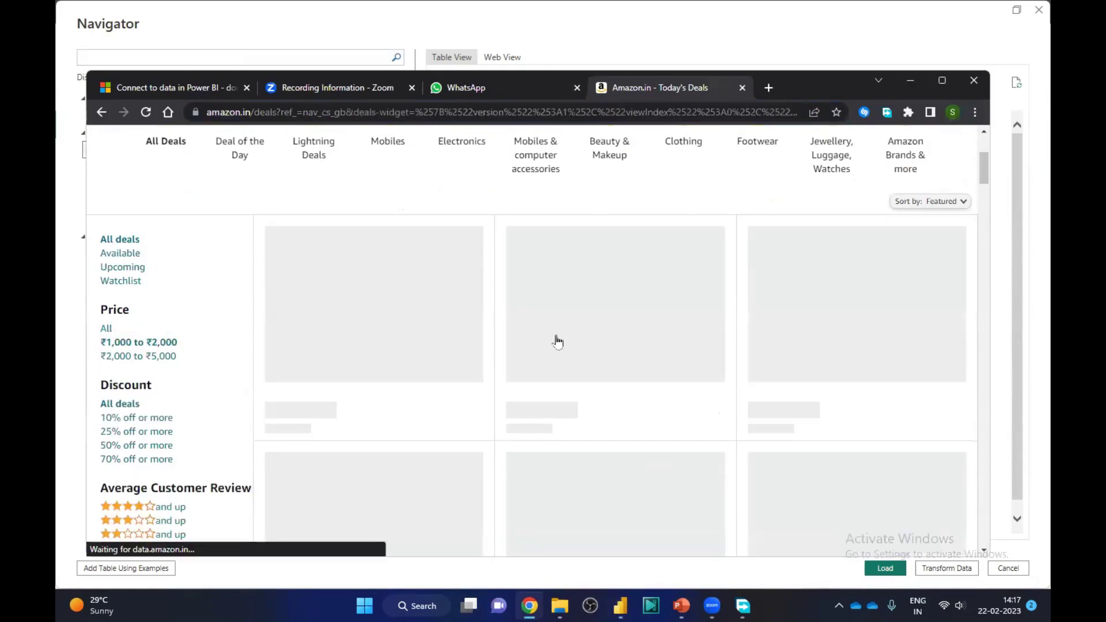
{"action": "scroll", "coordinate": [532, 345], "scroll_direction": "down", "scroll_amount": 8}
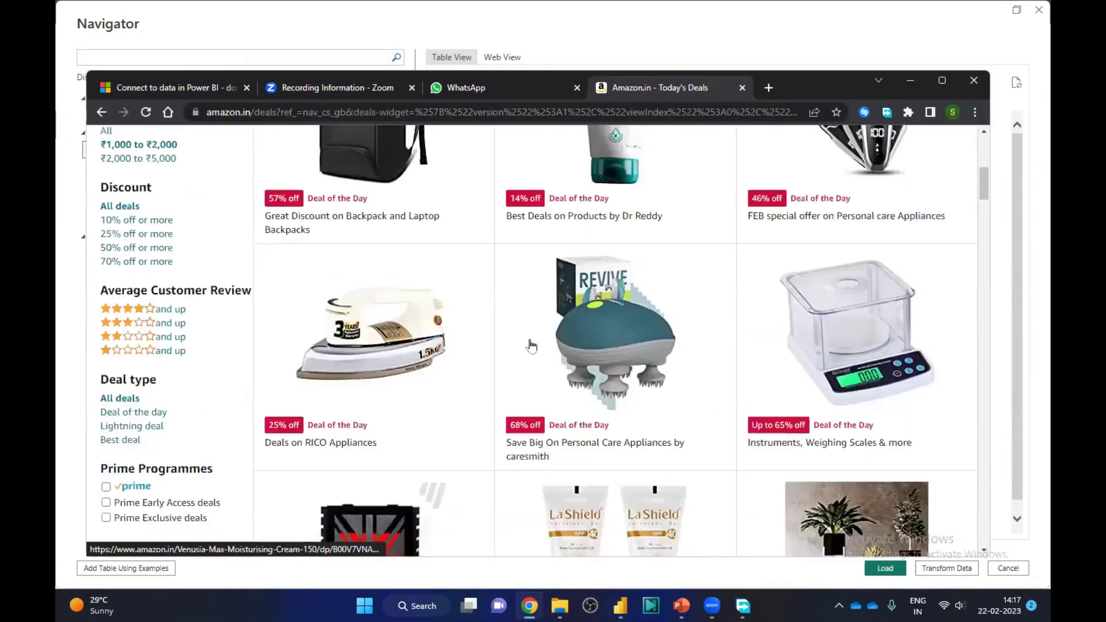
{"action": "scroll", "coordinate": [531, 346], "scroll_direction": "up", "scroll_amount": 10}
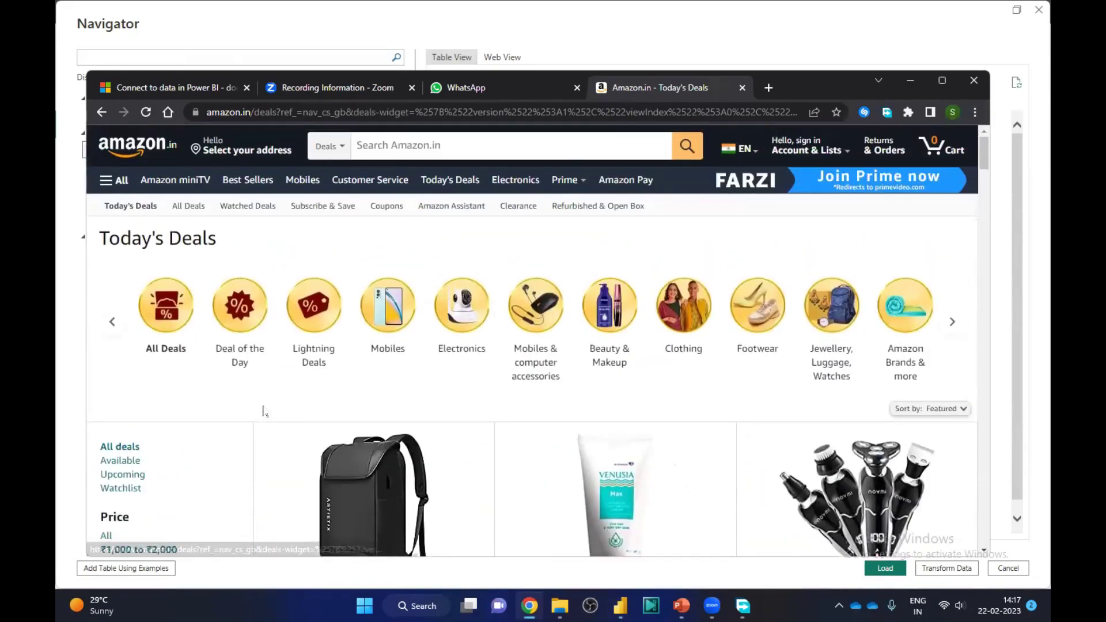
Show the Lightning Deals category, check its listings, and copy the page's address
{"action": "left_click", "coordinate": [313, 314]}
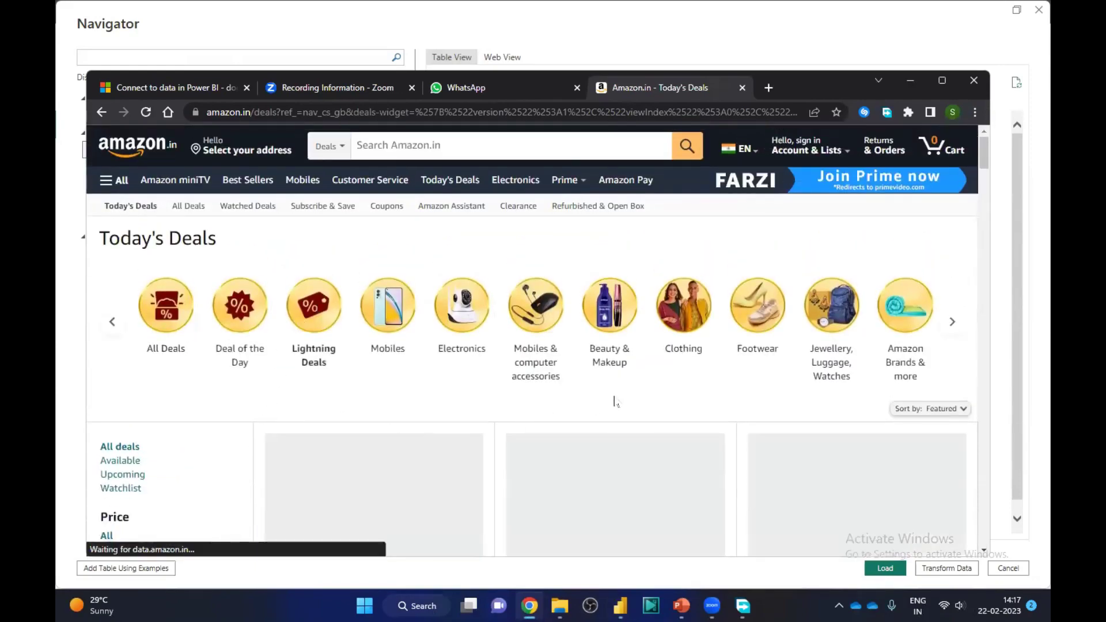
{"action": "scroll", "coordinate": [616, 400], "scroll_direction": "down", "scroll_amount": 3}
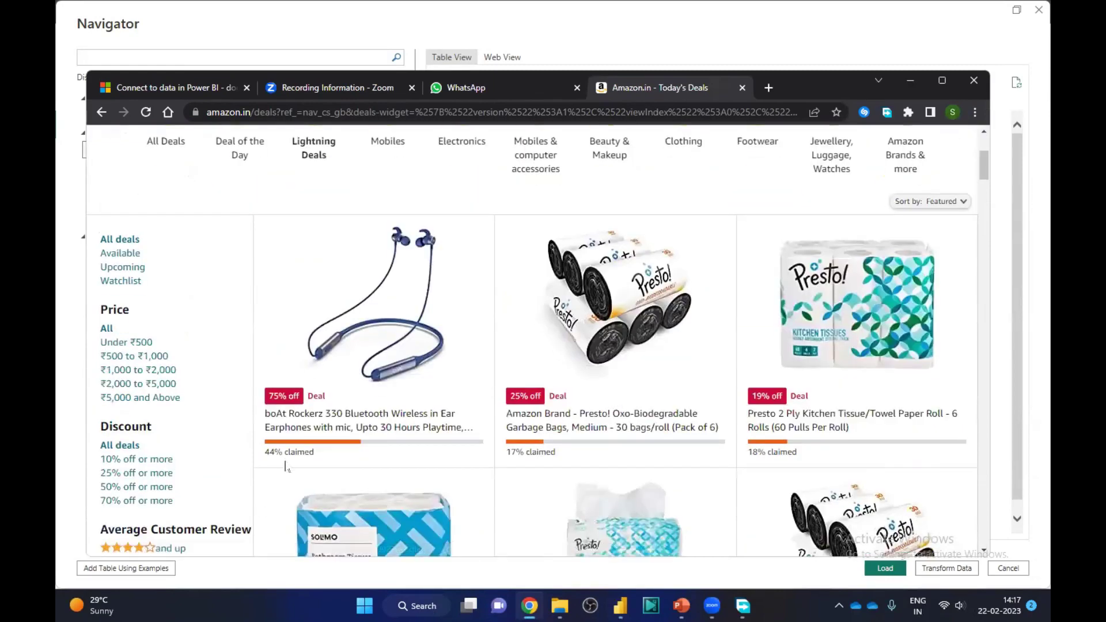
{"action": "scroll", "coordinate": [285, 466], "scroll_direction": "up", "scroll_amount": 3}
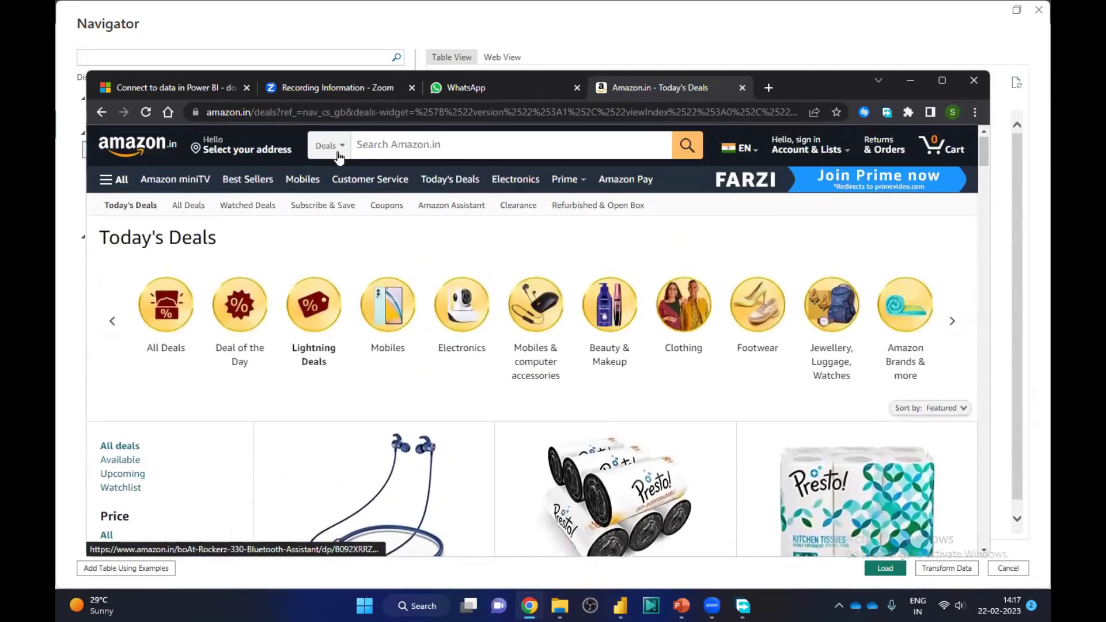
{"action": "left_click", "coordinate": [330, 118]}
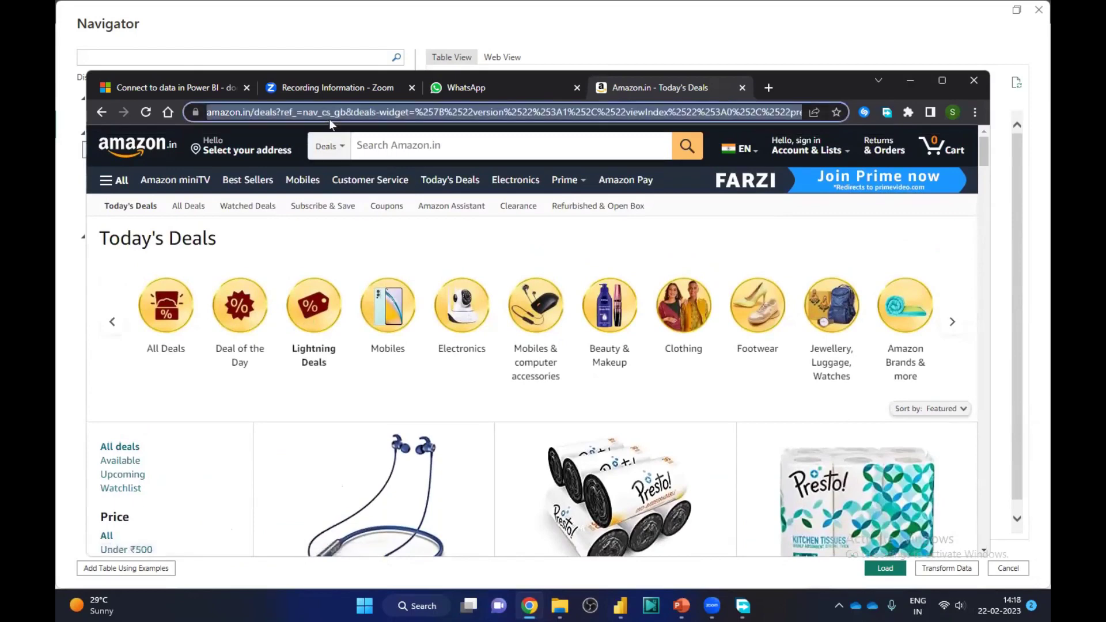
Cancel the open Navigator in Power BI Desktop and connect to the copied Lightning Deals address as a basic Web data source
{"action": "left_click", "coordinate": [620, 606]}
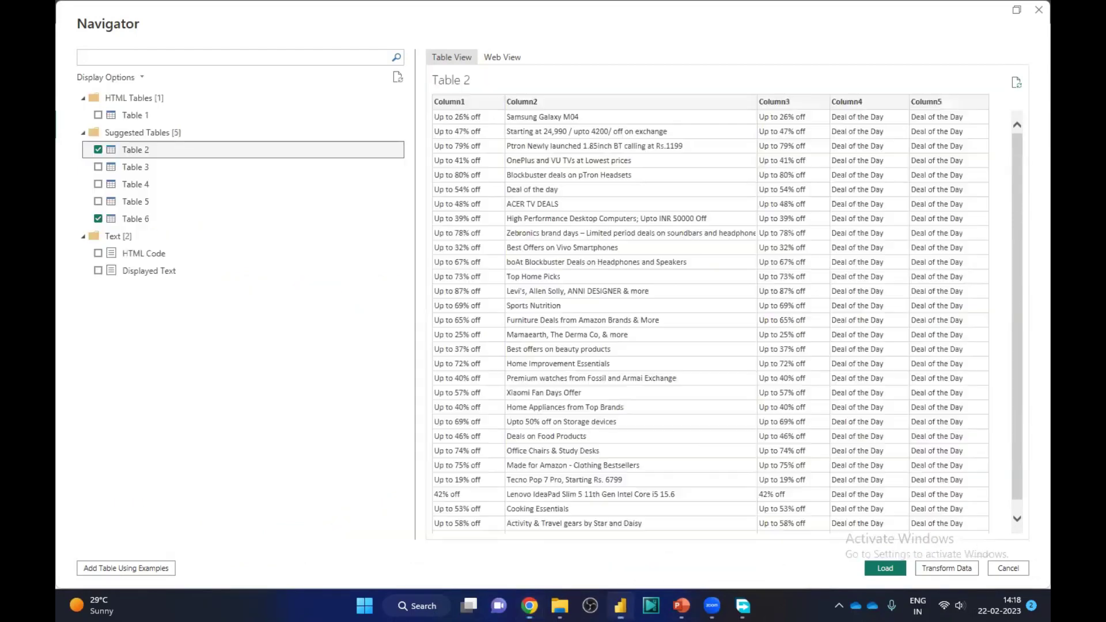
{"action": "left_click", "coordinate": [1002, 569]}
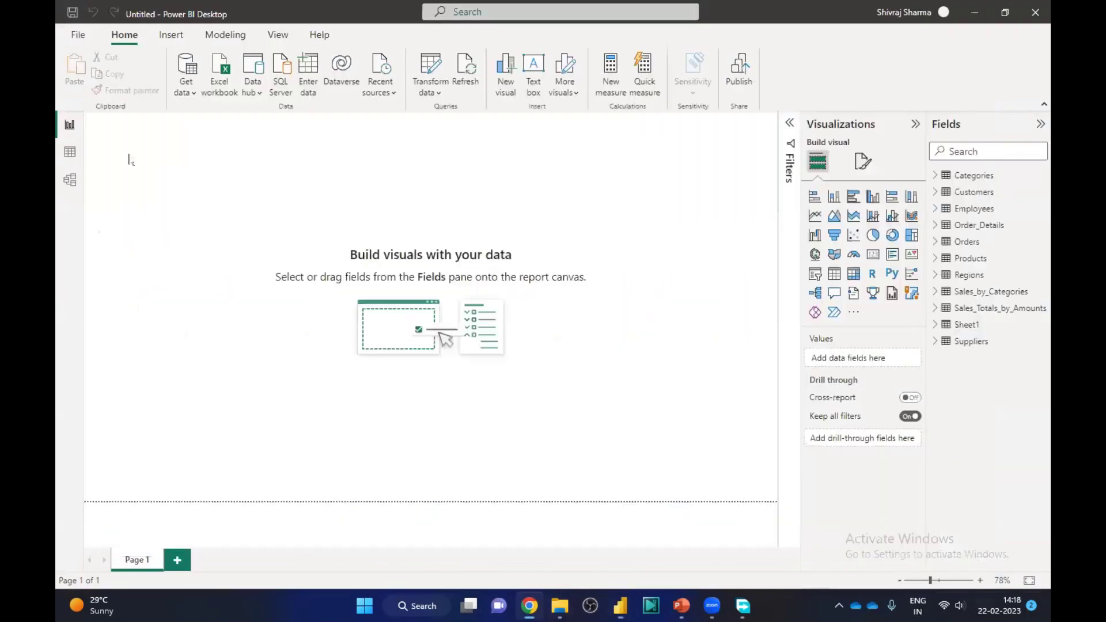
{"action": "left_click", "coordinate": [187, 86]}
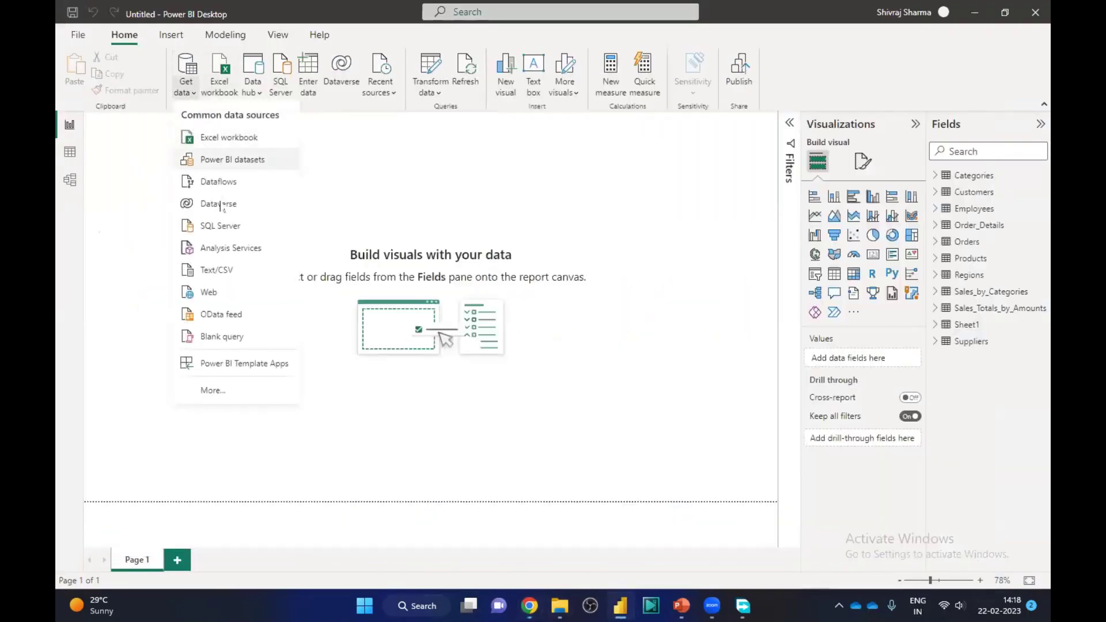
{"action": "left_click", "coordinate": [217, 298]}
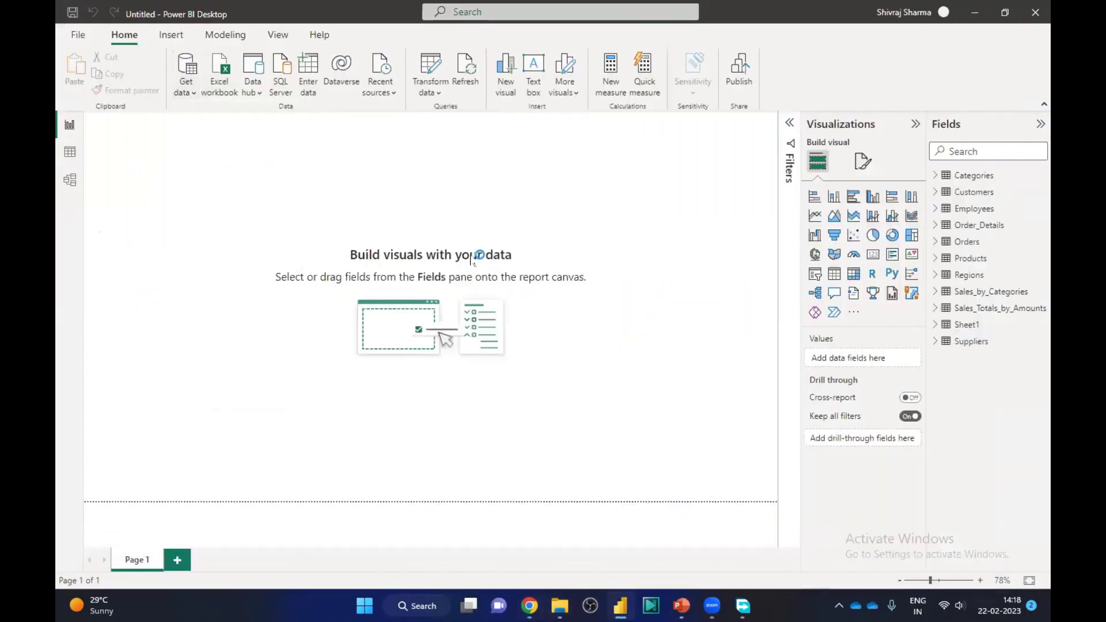
{"action": "key", "text": "ctrl+v"}
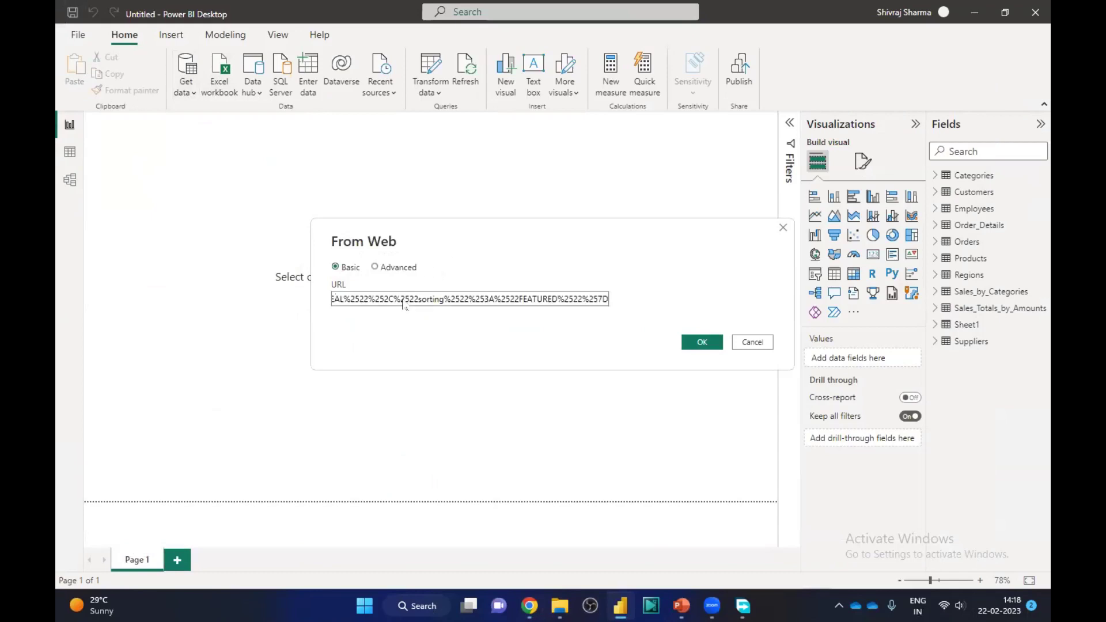
{"action": "left_click", "coordinate": [699, 342]}
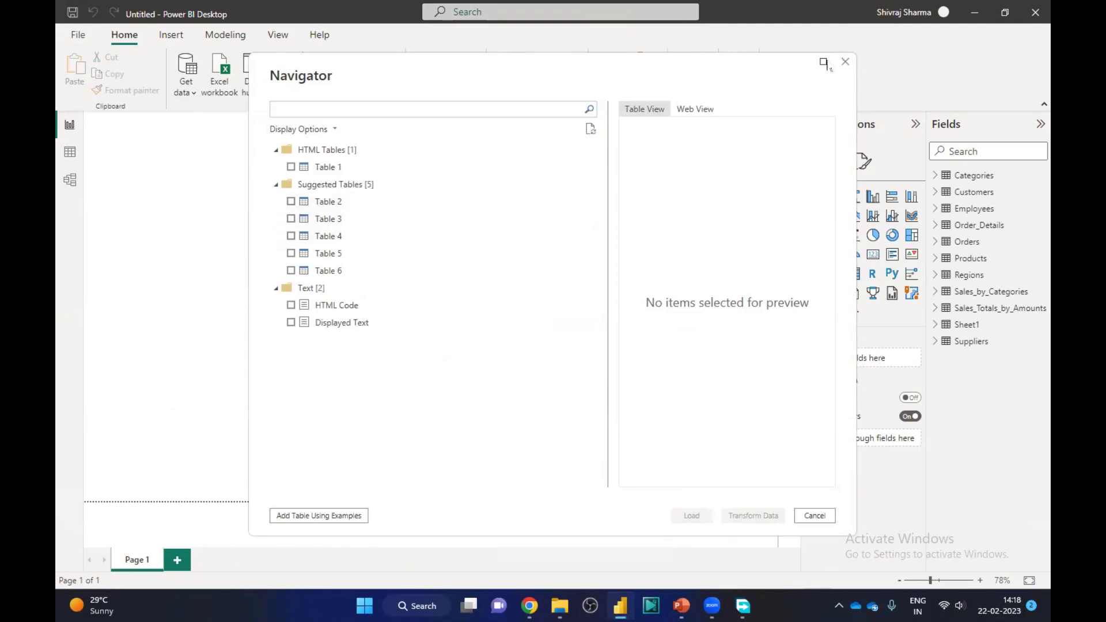
Maximize the Navigator, preview Tables 2 and 3 across all their columns, and keep only Table 3 selected
{"action": "left_click", "coordinate": [823, 60]}
{"action": "left_click", "coordinate": [98, 150]}
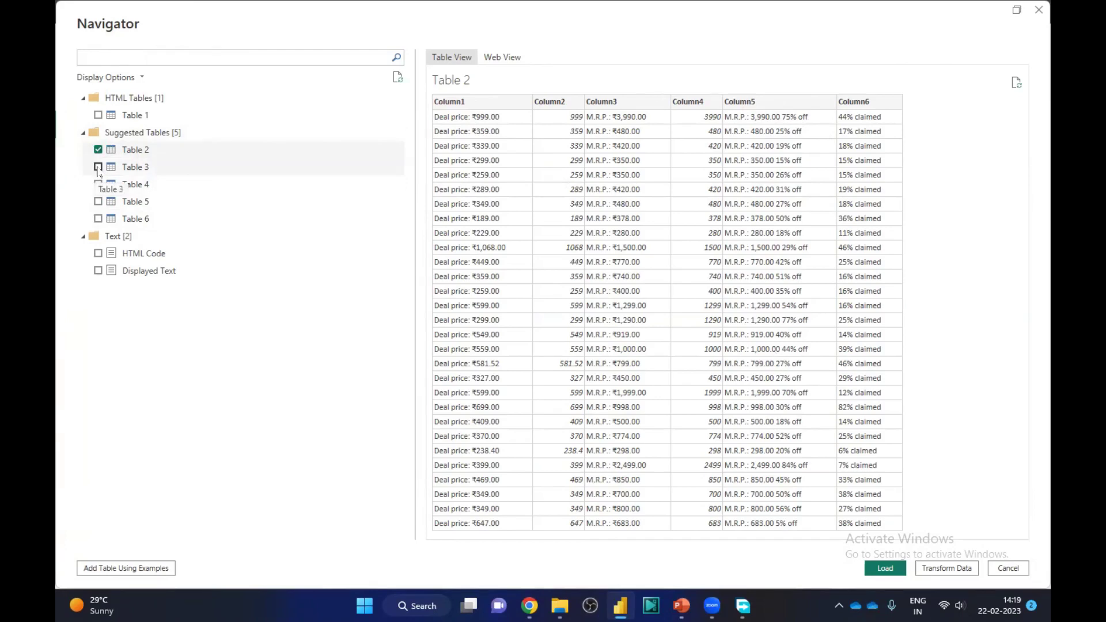
{"action": "left_click", "coordinate": [98, 167]}
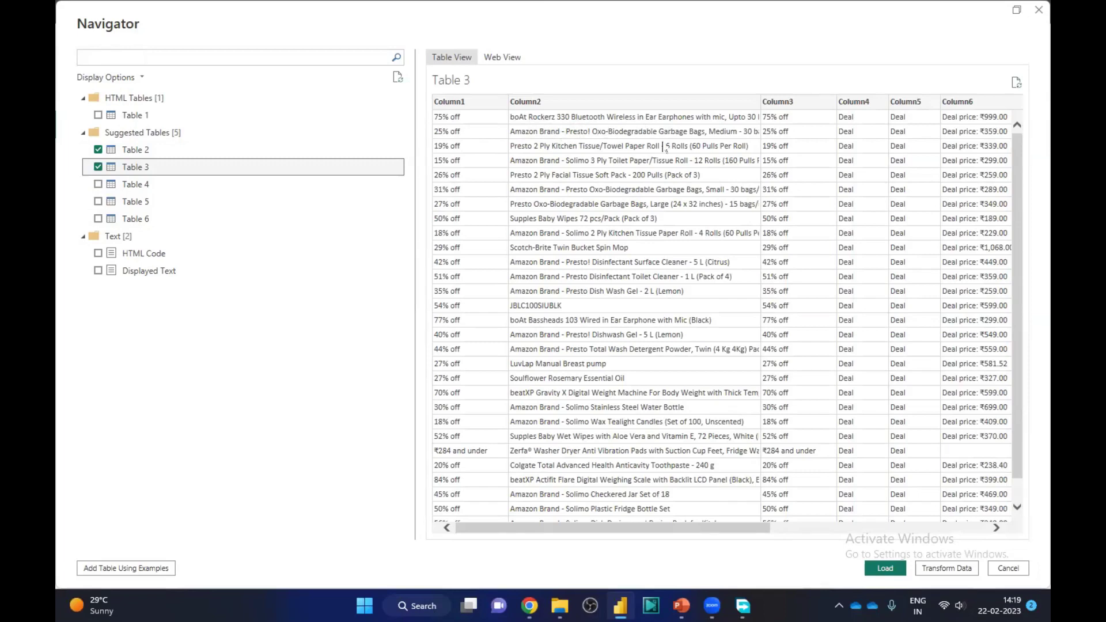
{"action": "left_click_drag", "start_coordinate": [740, 529], "coordinate": [984, 543]}
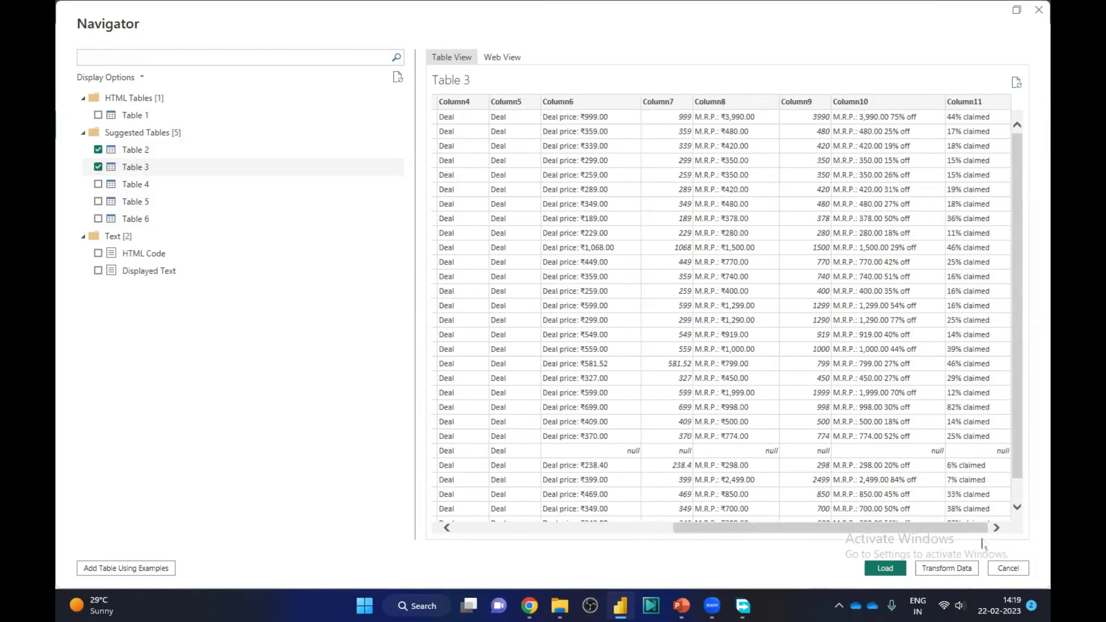
{"action": "left_click", "coordinate": [97, 150]}
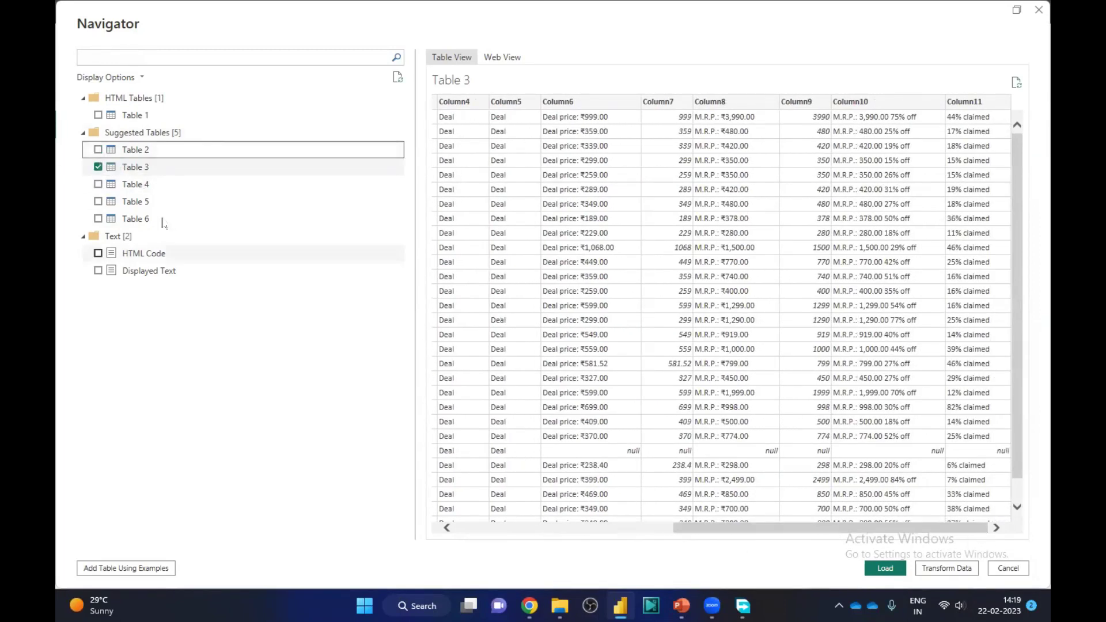
Preview Tables 4, 5 and 6 while keeping only Table 3 selected, and show the source page in Web View
{"action": "left_click", "coordinate": [98, 184]}
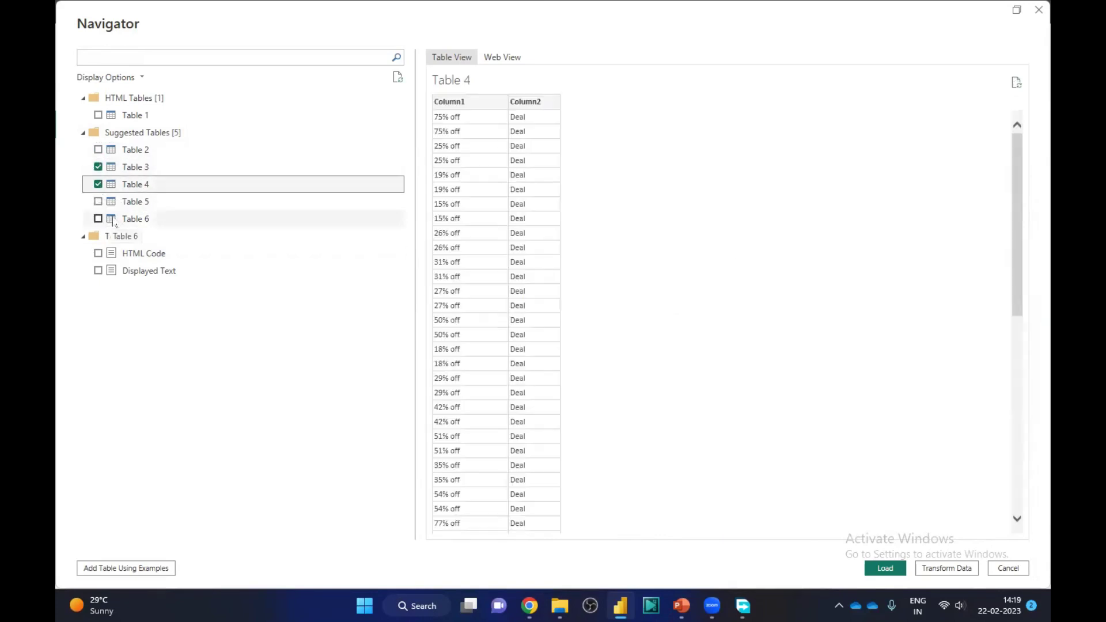
{"action": "left_click", "coordinate": [98, 185]}
{"action": "left_click", "coordinate": [98, 202]}
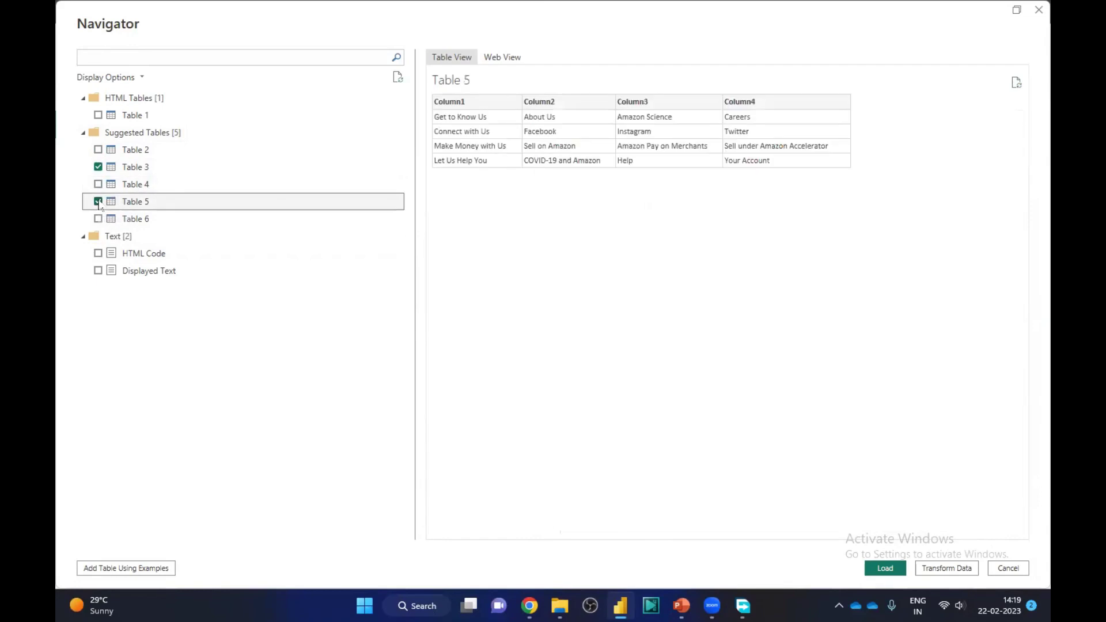
{"action": "left_click", "coordinate": [99, 202]}
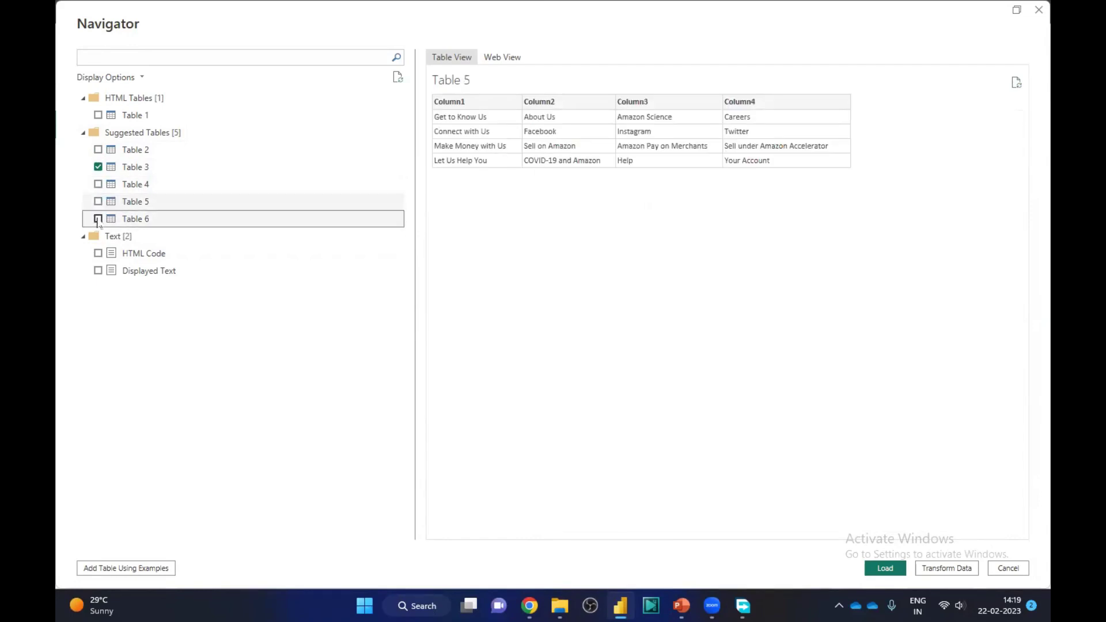
{"action": "left_click", "coordinate": [98, 219]}
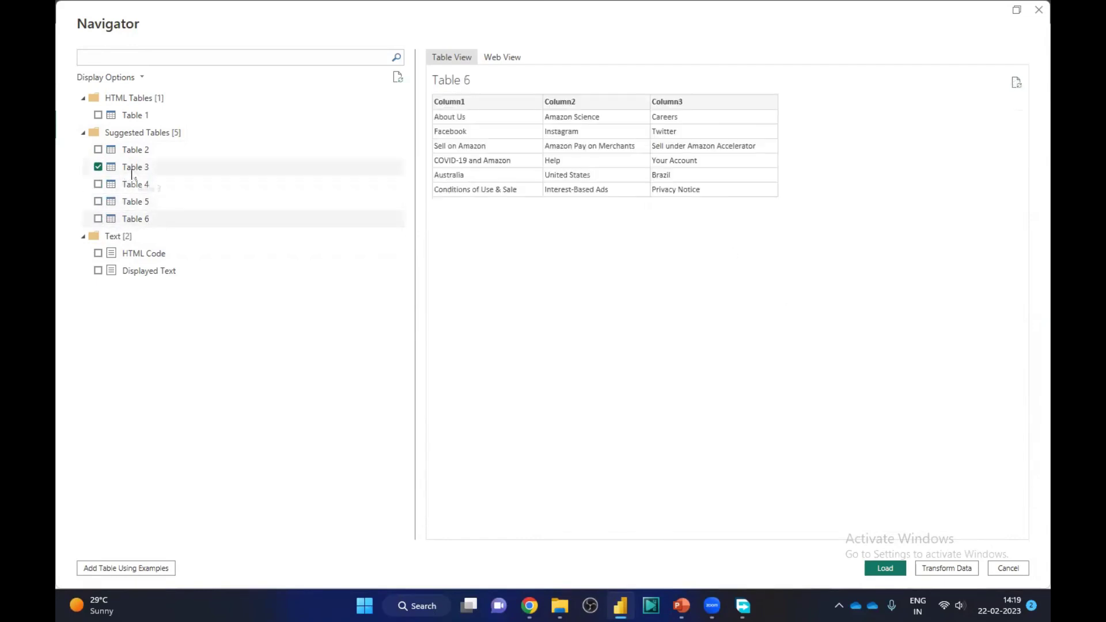
{"action": "left_click", "coordinate": [496, 62]}
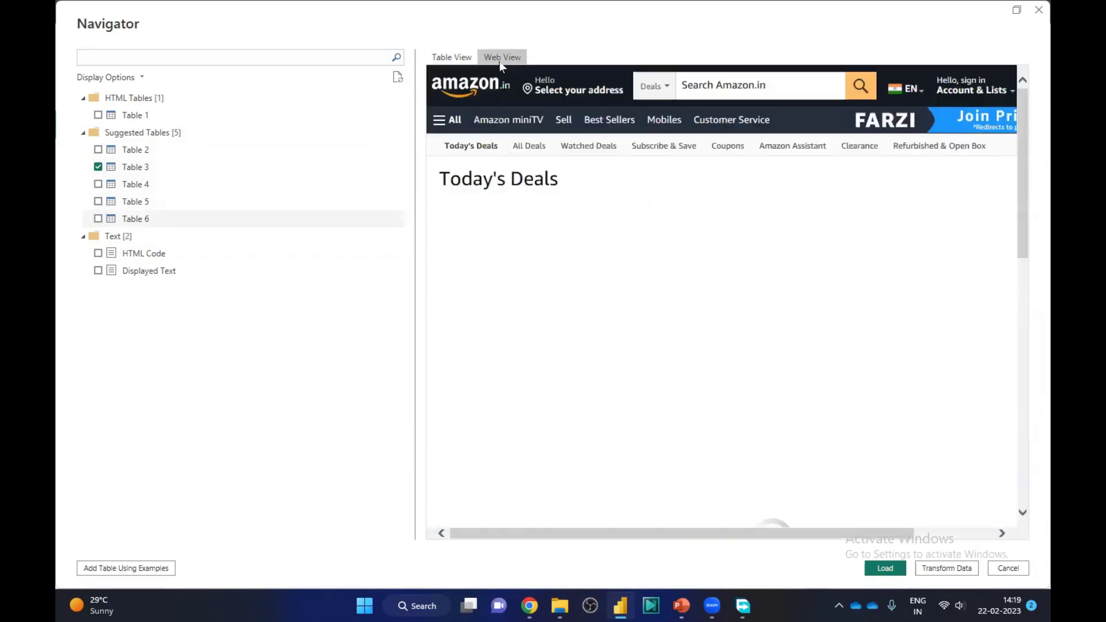
Check the source page in Web View, return to the table preview, and open Table 3 in the Power Query Editor for transformation
{"action": "scroll", "coordinate": [750, 308], "scroll_direction": "down", "scroll_amount": 10}
{"action": "scroll", "coordinate": [749, 302], "scroll_direction": "up", "scroll_amount": 10}
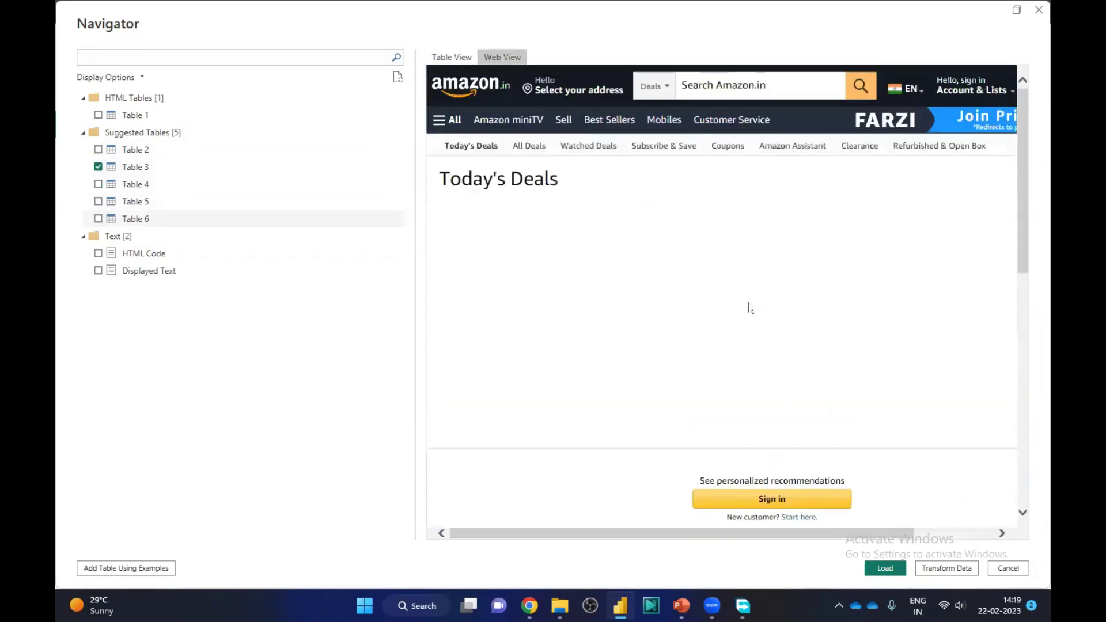
{"action": "left_click", "coordinate": [438, 58]}
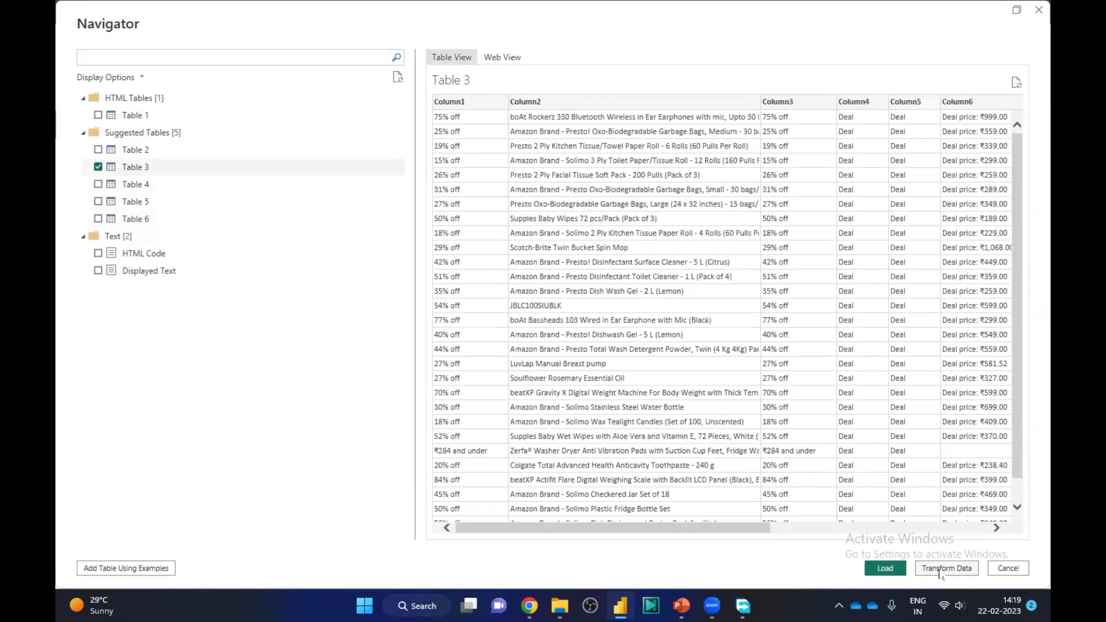
{"action": "left_click", "coordinate": [940, 571]}
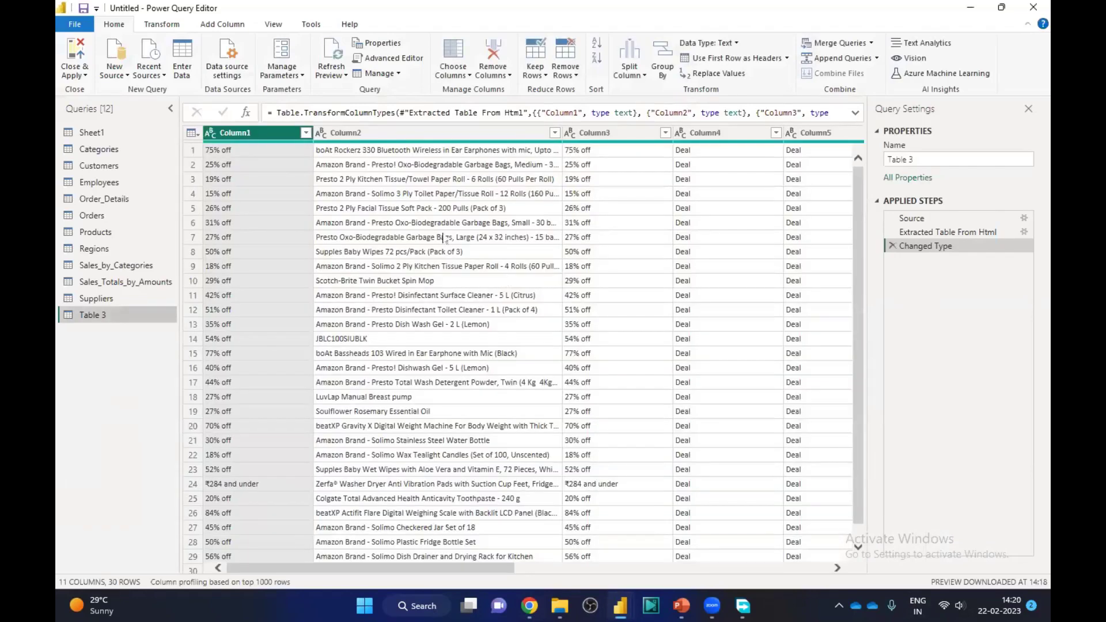
Remove Column3, Column4 and Column5 from the Table 3 query
{"action": "left_click", "coordinate": [616, 131]}
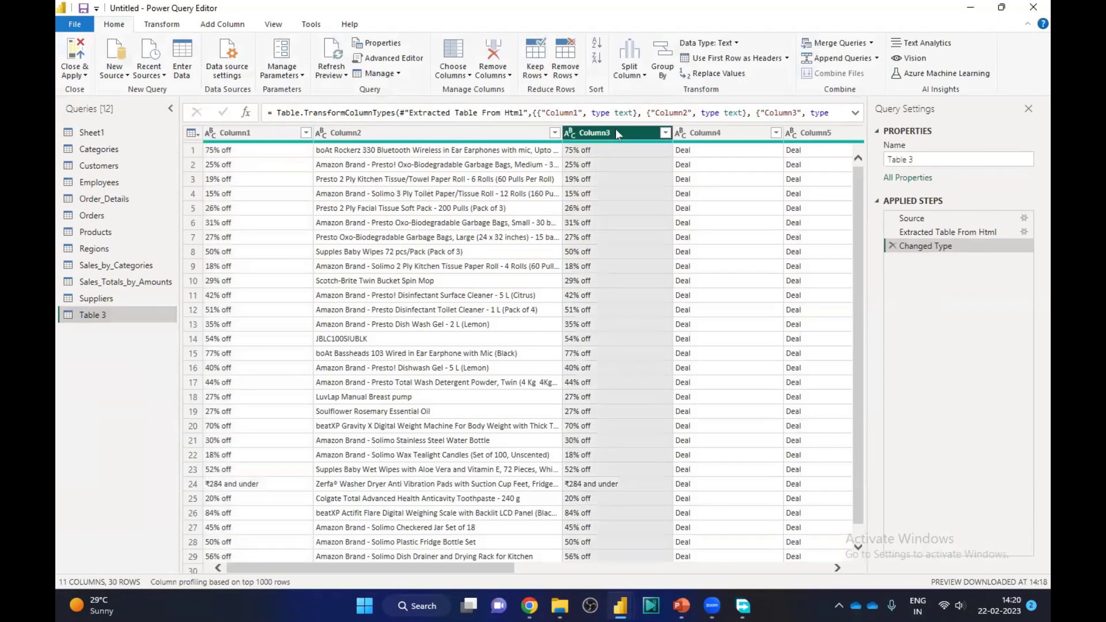
{"action": "right_click", "coordinate": [616, 129]}
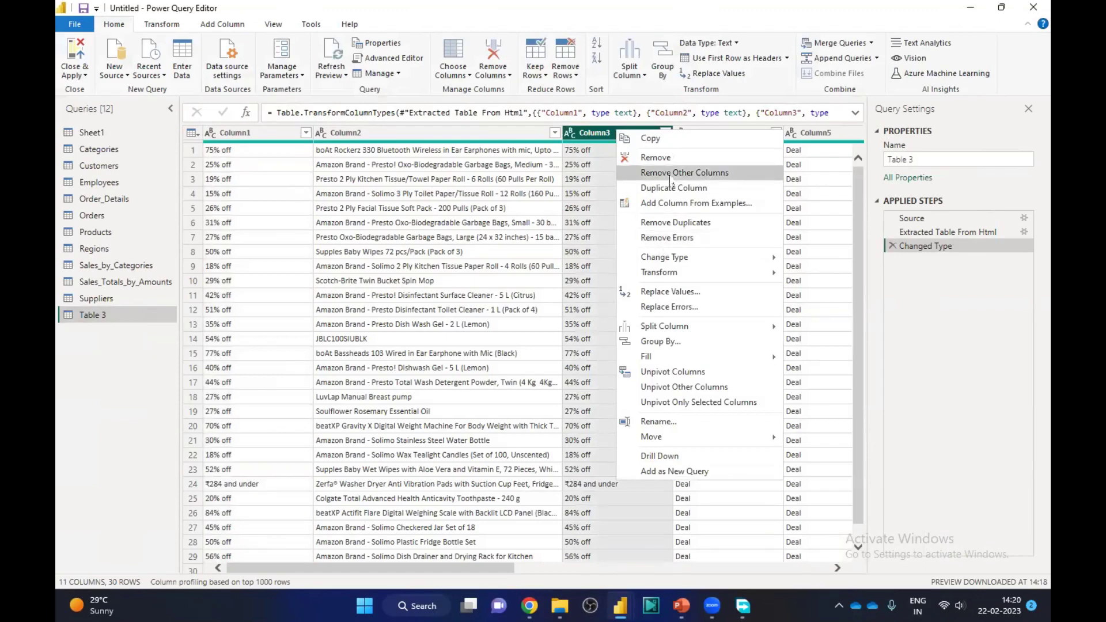
{"action": "left_click", "coordinate": [657, 159]}
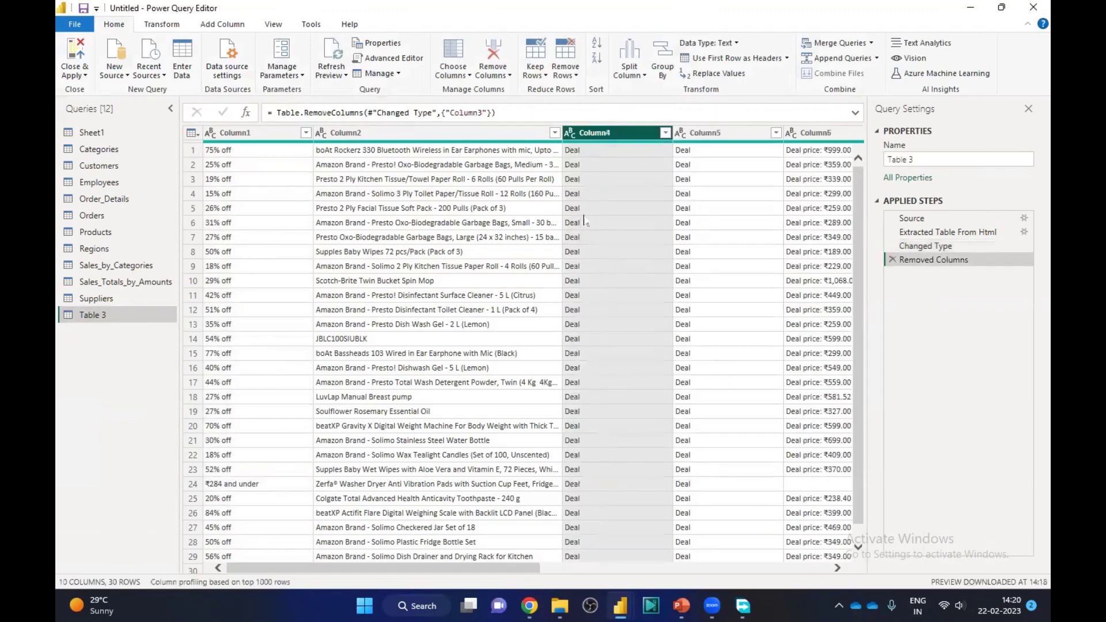
{"action": "right_click", "coordinate": [603, 134]}
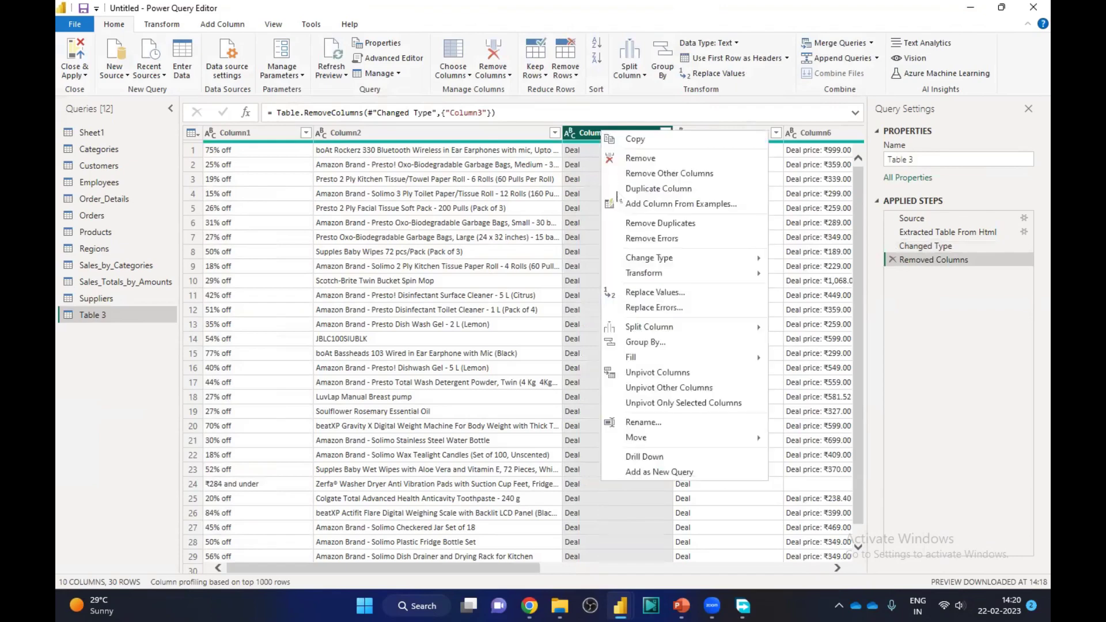
{"action": "left_click", "coordinate": [645, 164]}
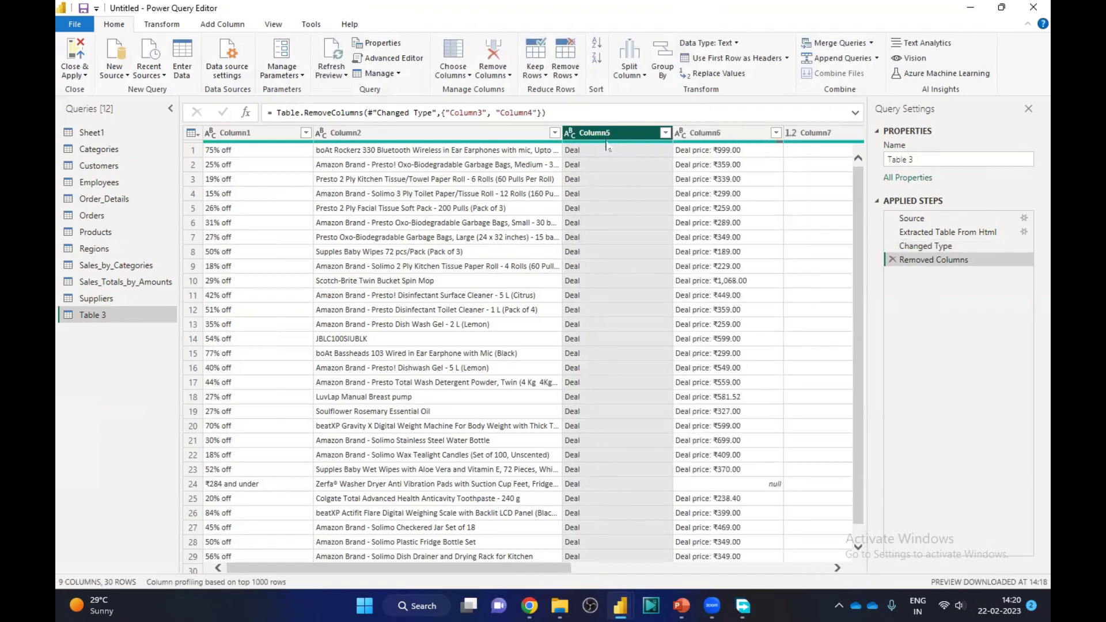
{"action": "right_click", "coordinate": [591, 134]}
{"action": "left_click", "coordinate": [620, 159]}
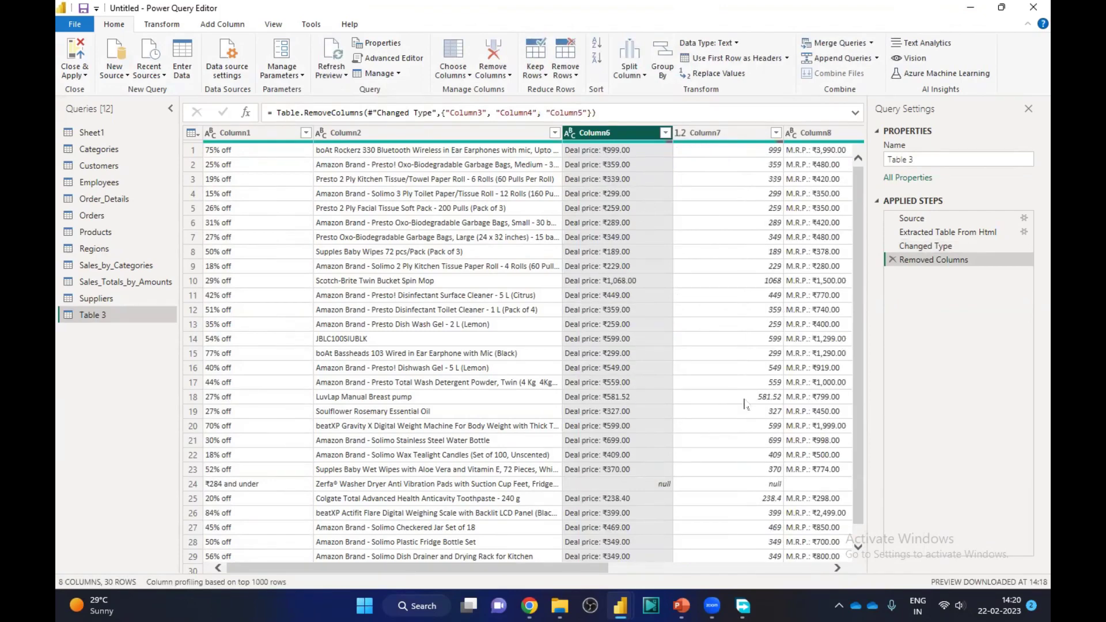
Rename Column7 as Deal Price and remove the redundant Column6
{"action": "left_click", "coordinate": [709, 133]}
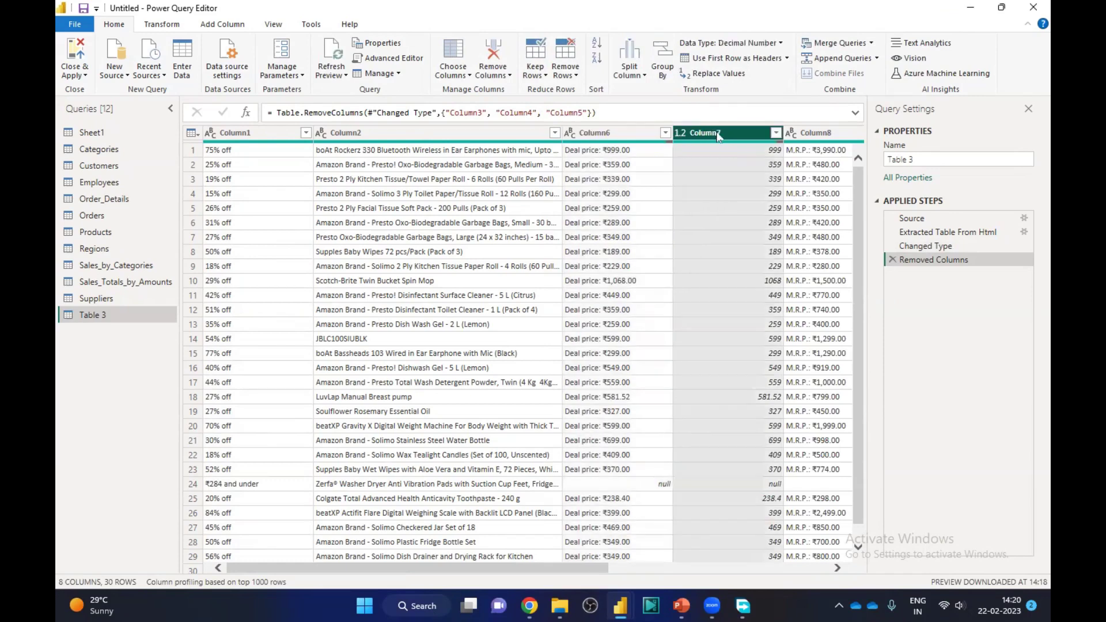
{"action": "key", "text": "F2"}
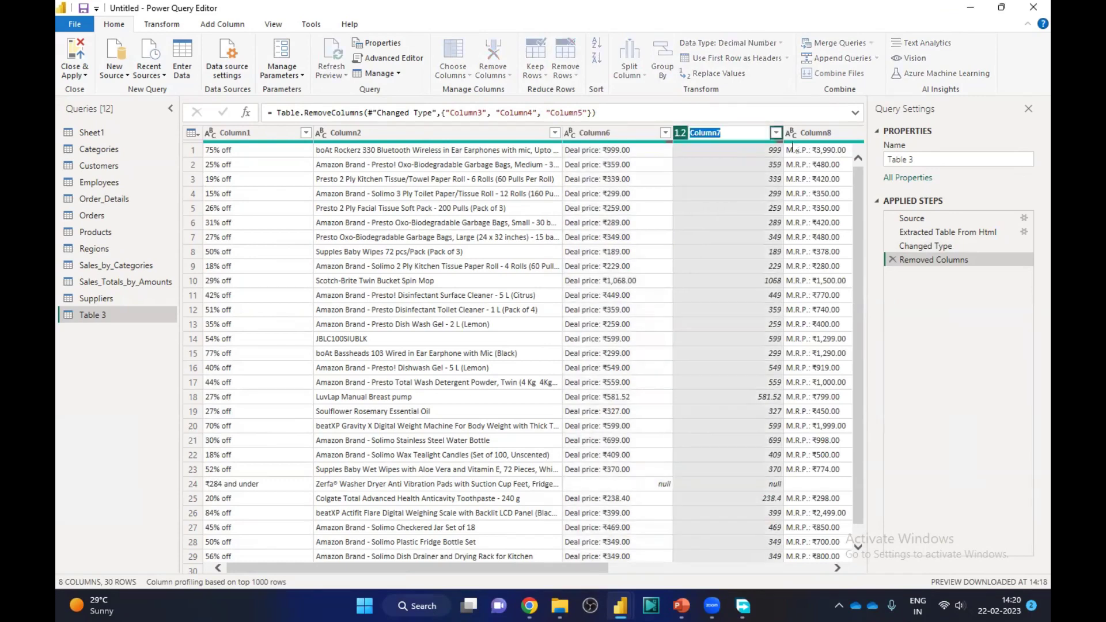
{"action": "type", "text": "Deal Price"}
{"action": "key", "text": "Return"}
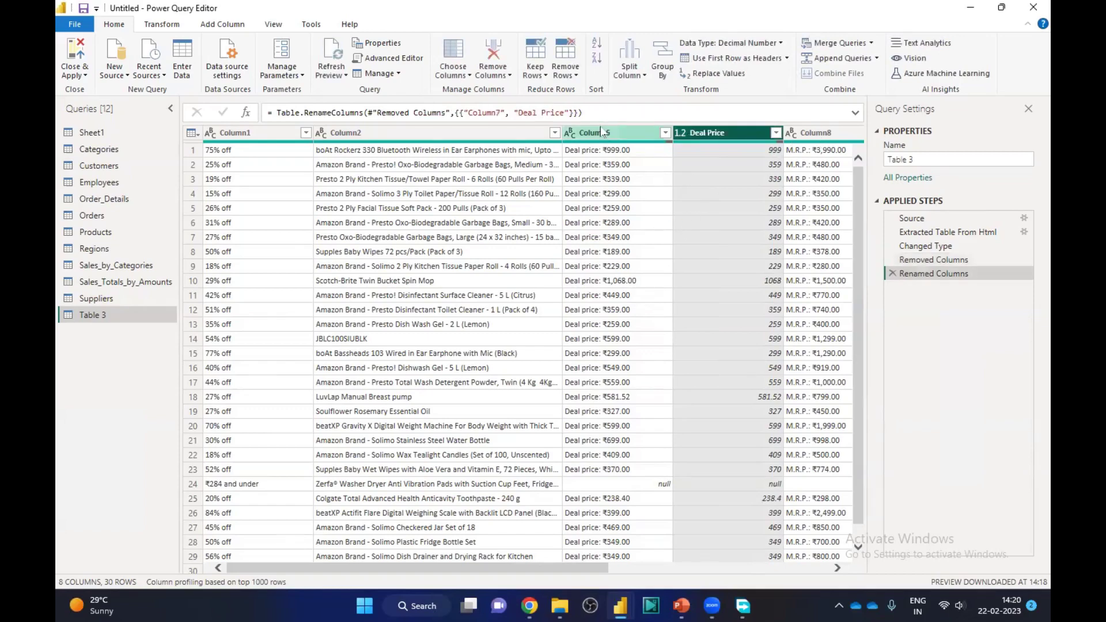
{"action": "left_click", "coordinate": [605, 135]}
{"action": "right_click", "coordinate": [605, 136]}
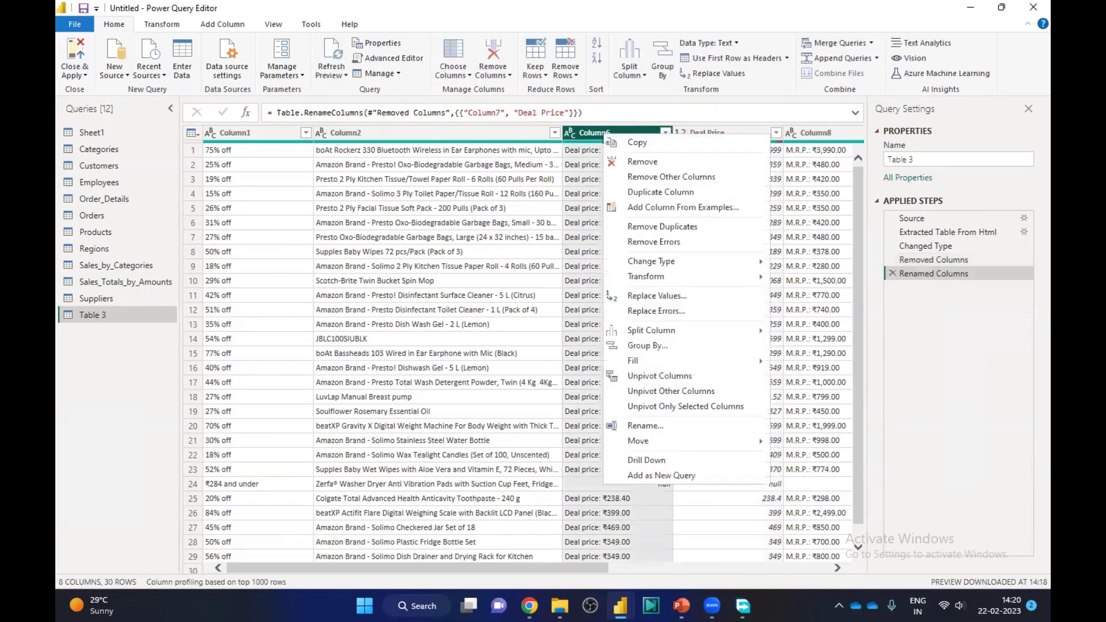
{"action": "left_click", "coordinate": [639, 164]}
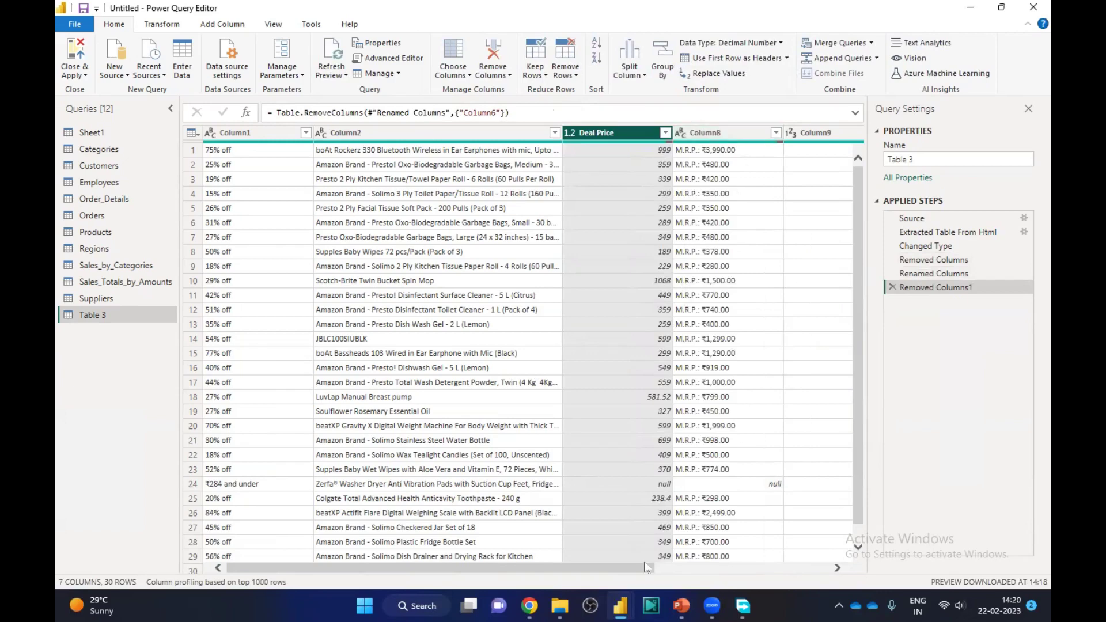
Rename Column9 as MRP and remove the redundant Column8
{"action": "left_click_drag", "start_coordinate": [631, 568], "coordinate": [732, 571]}
{"action": "left_click_drag", "start_coordinate": [809, 577], "coordinate": [824, 573]}
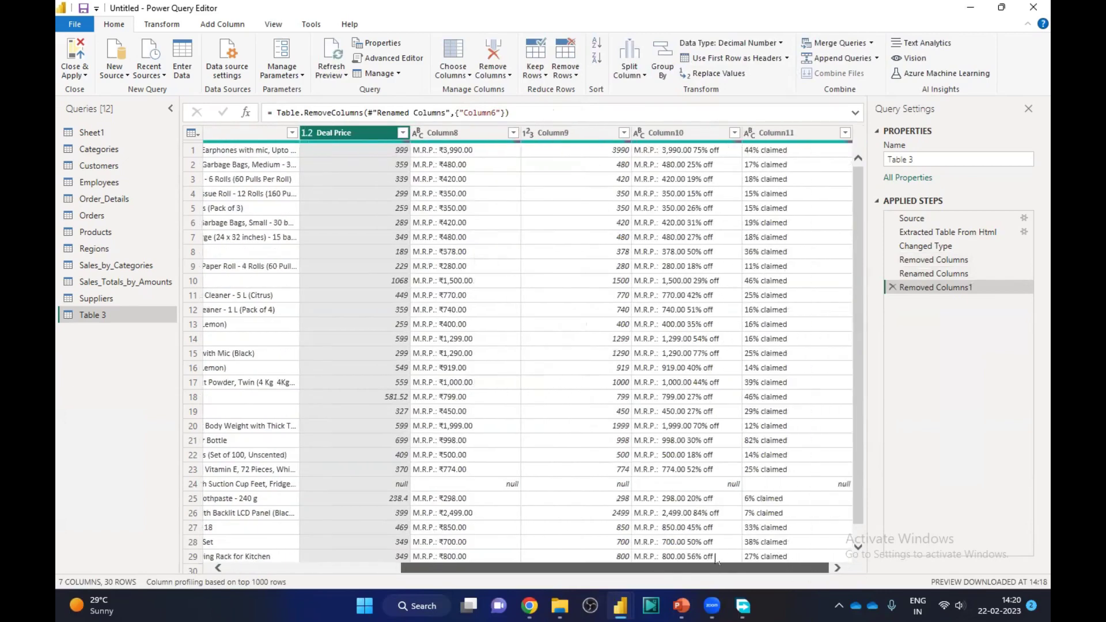
{"action": "double_click", "coordinate": [555, 132]}
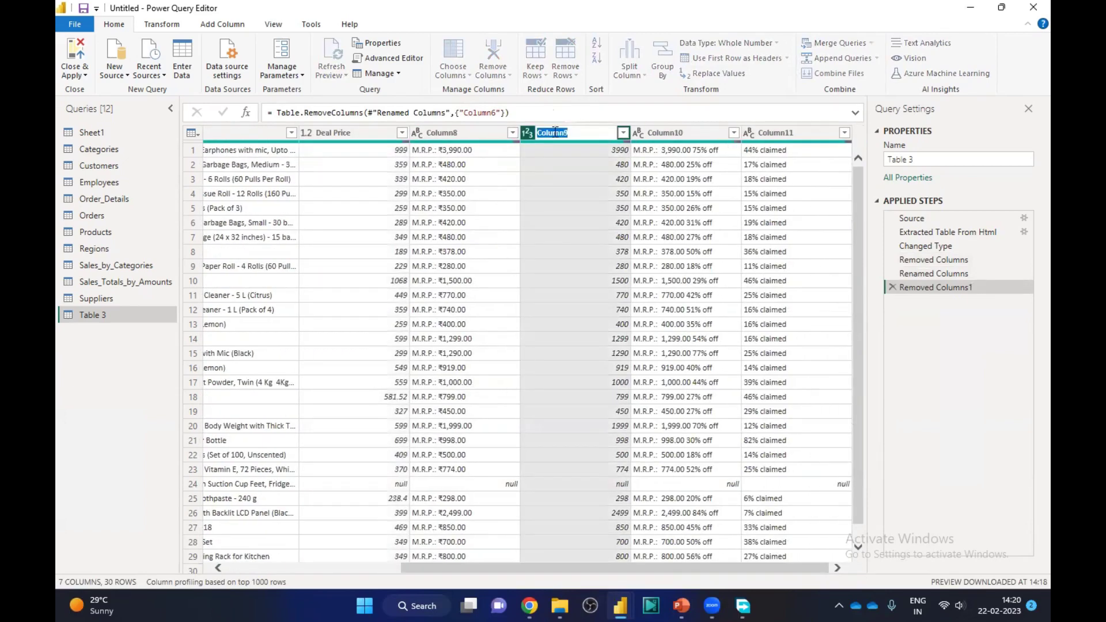
{"action": "type", "text": "MRP"}
{"action": "key", "text": "Return"}
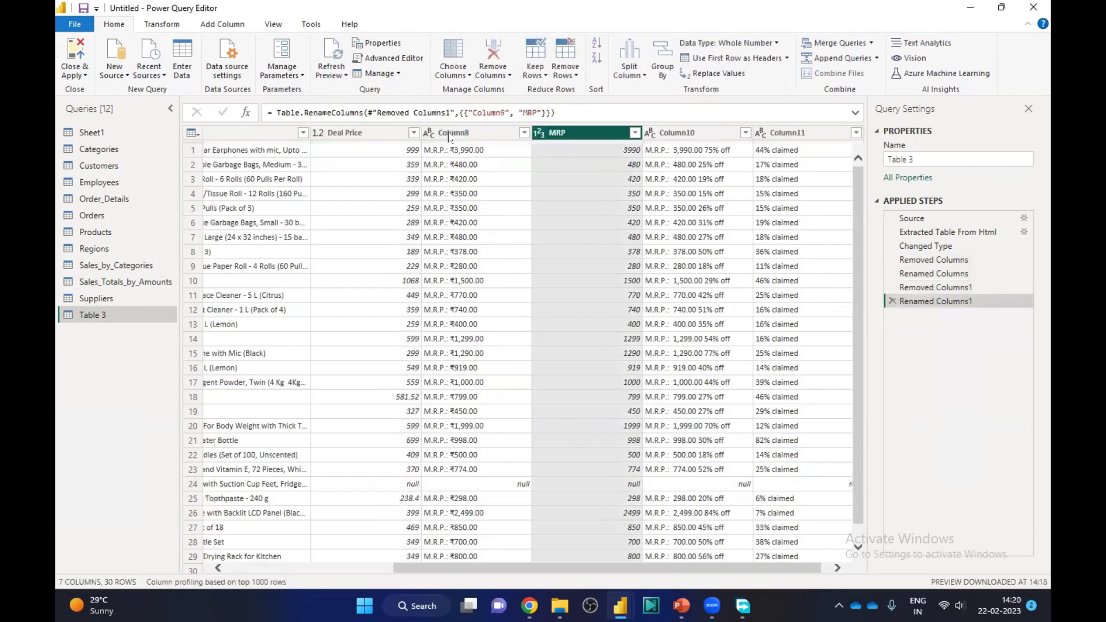
{"action": "left_click", "coordinate": [450, 136]}
{"action": "right_click", "coordinate": [450, 135]}
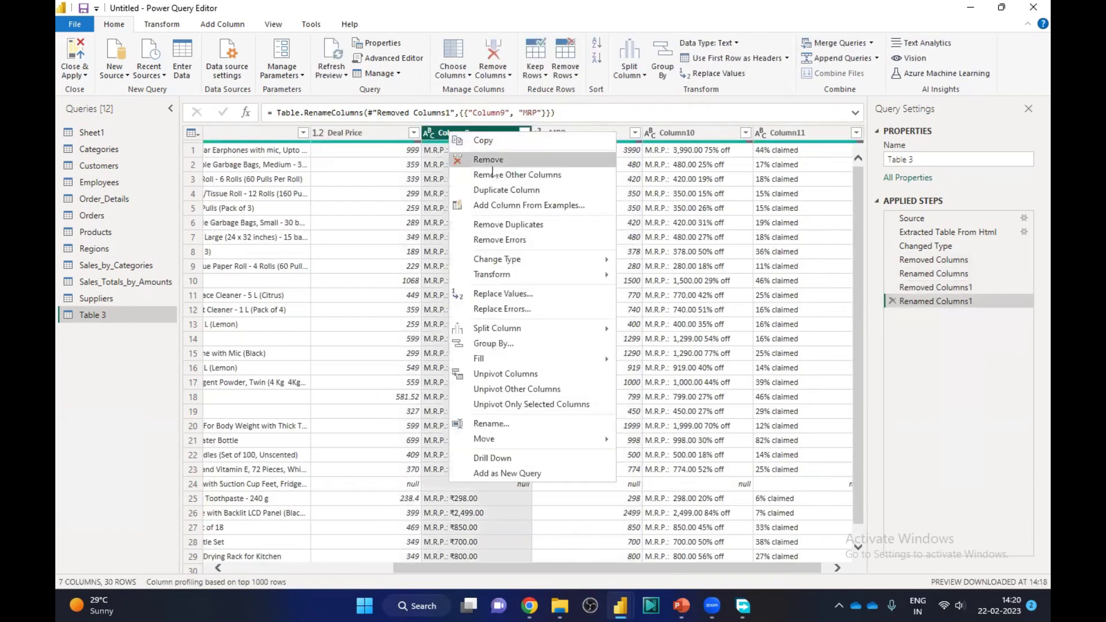
{"action": "left_click", "coordinate": [489, 158]}
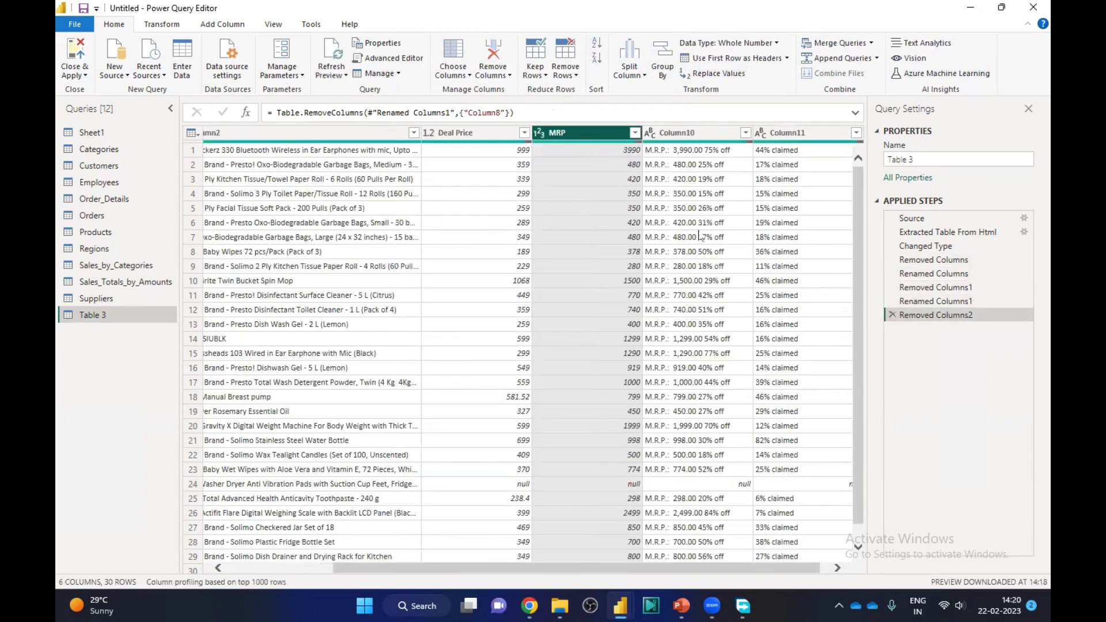
Rename Column10 as Discounts and Column11 as Total claimed
{"action": "left_click", "coordinate": [680, 136]}
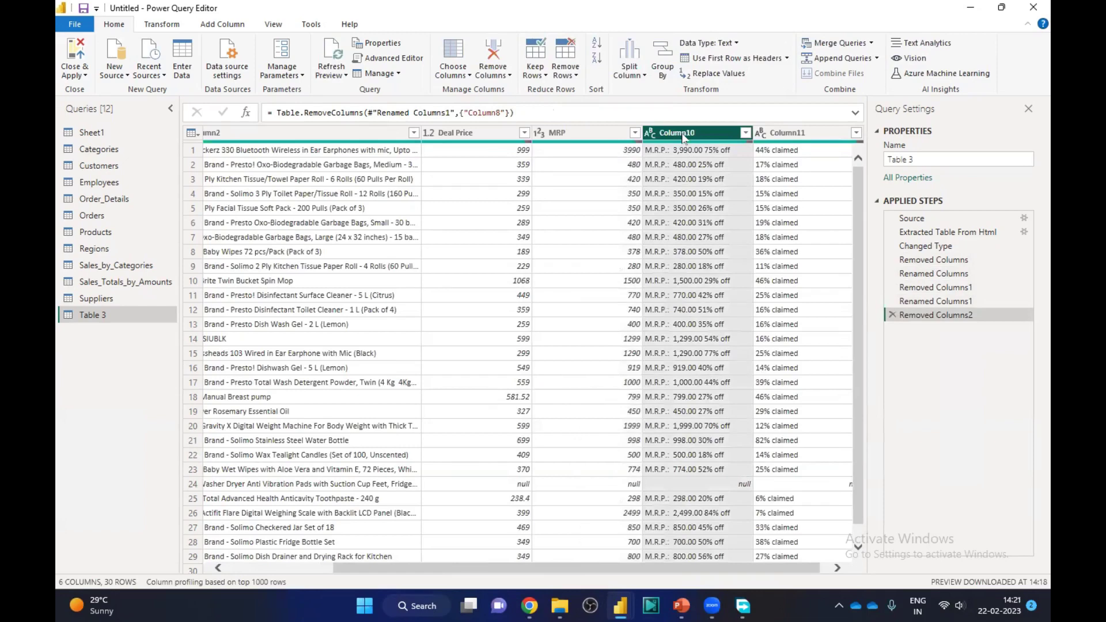
{"action": "double_click", "coordinate": [683, 136]}
{"action": "type", "text": "Discounts"}
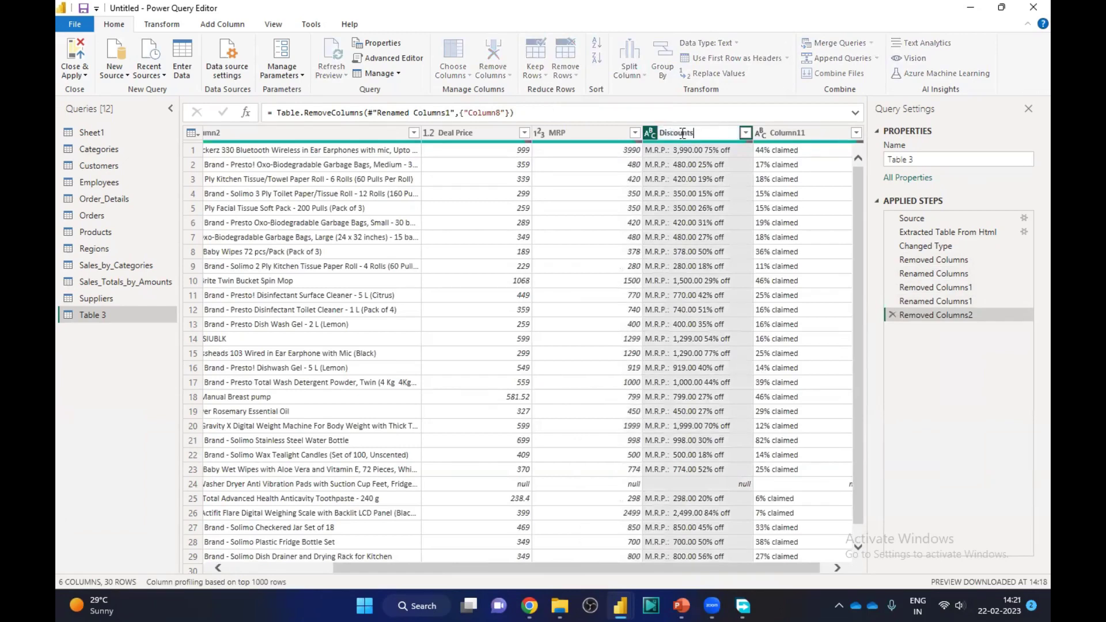
{"action": "key", "text": "Return"}
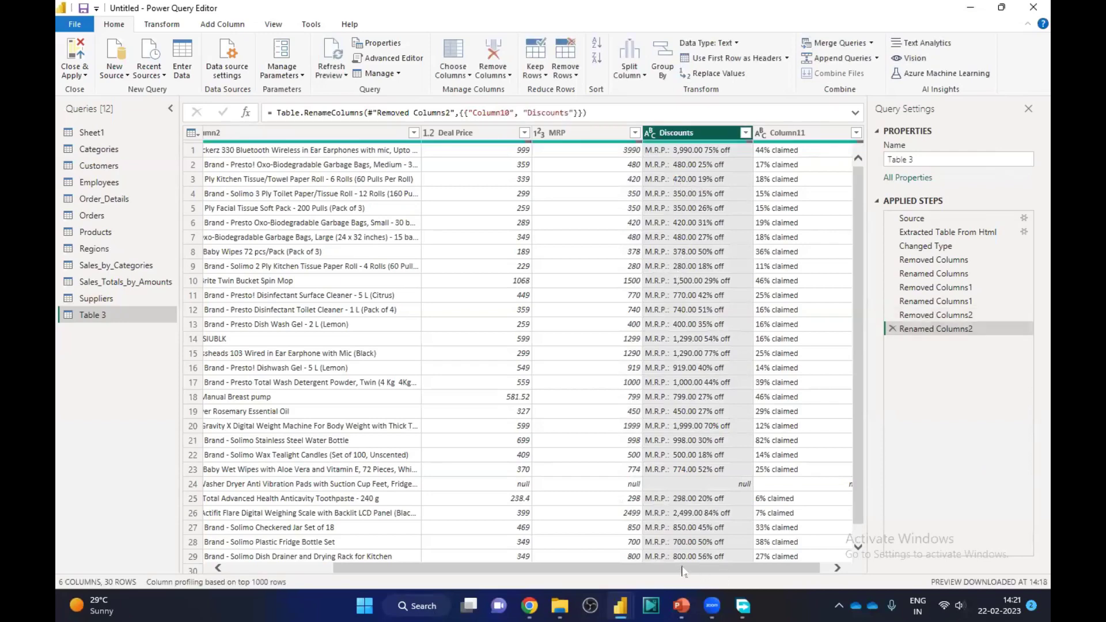
{"action": "scroll", "coordinate": [685, 573], "scroll_direction": "right", "scroll_amount": 1}
{"action": "double_click", "coordinate": [770, 132]}
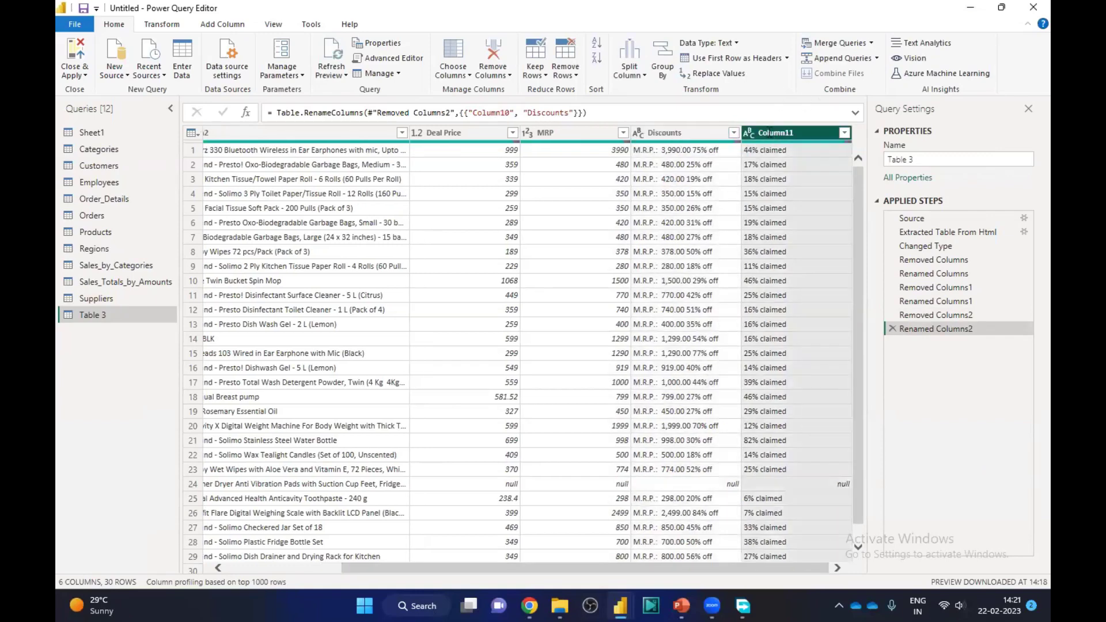
{"action": "type", "text": "Total claim"}
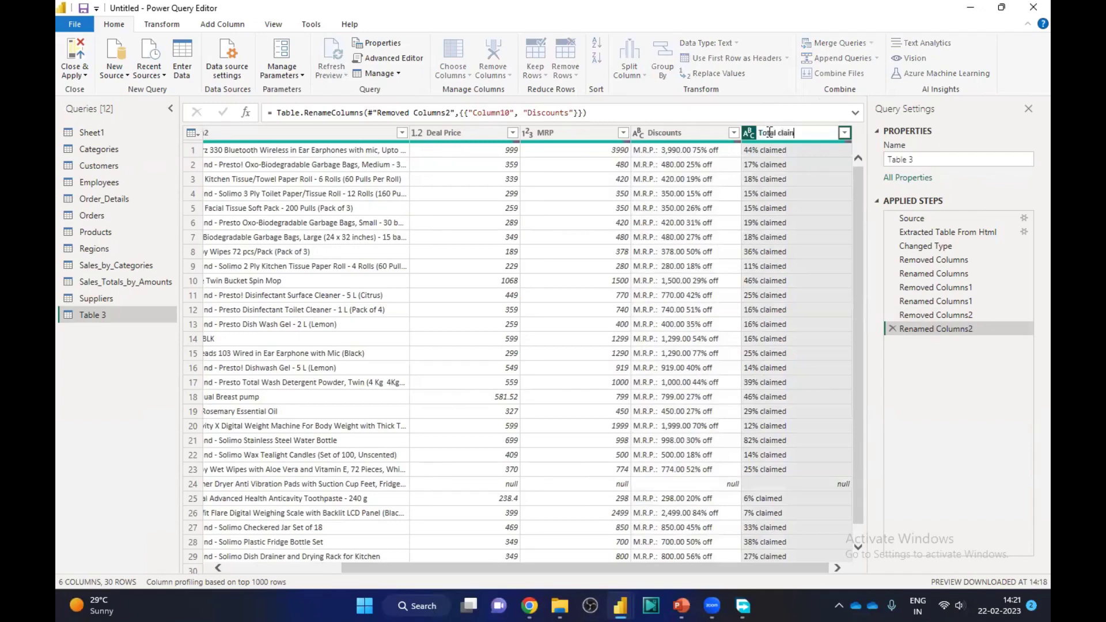
{"action": "type", "text": "ed"}
{"action": "key", "text": "Return"}
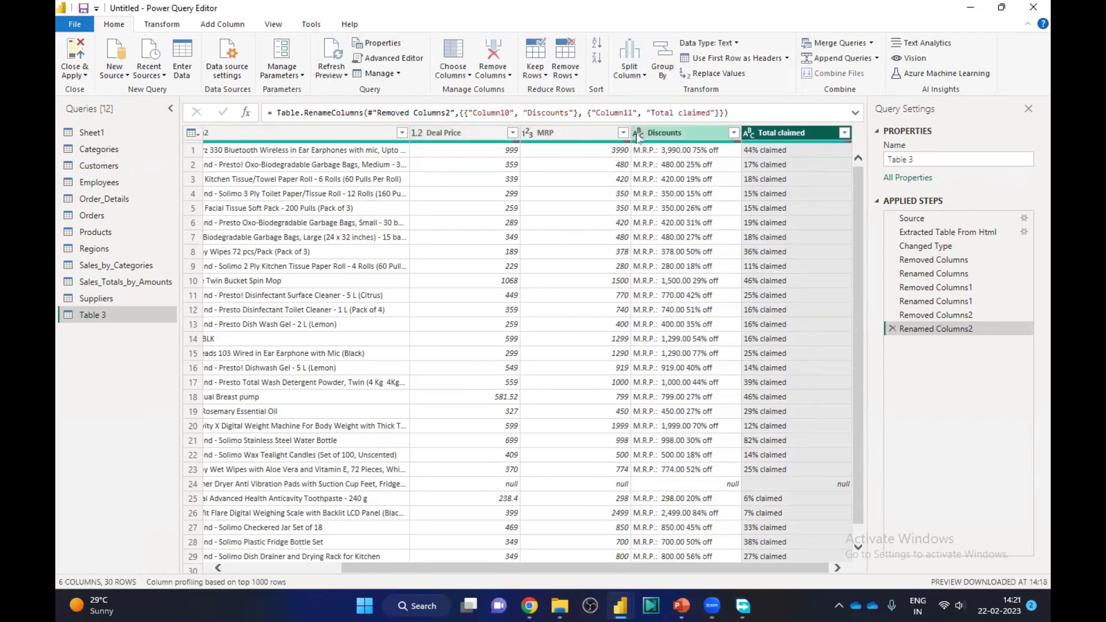
Rename Column2, which holds the item descriptions, as Product Name
{"action": "left_click_drag", "start_coordinate": [692, 570], "coordinate": [511, 568]}
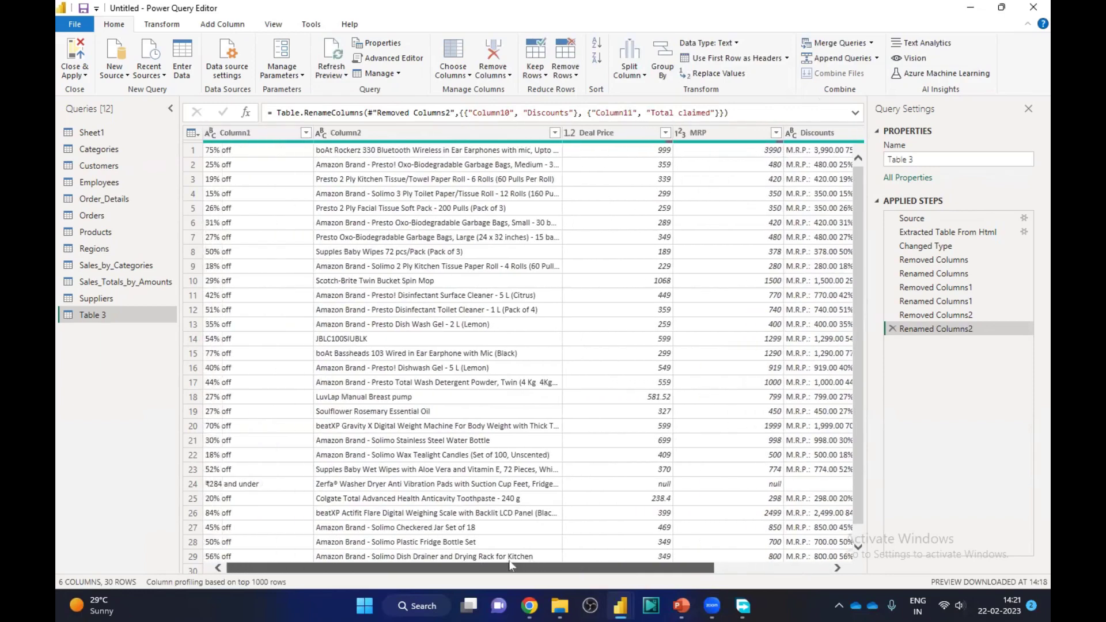
{"action": "left_click", "coordinate": [346, 133]}
{"action": "double_click", "coordinate": [346, 133]}
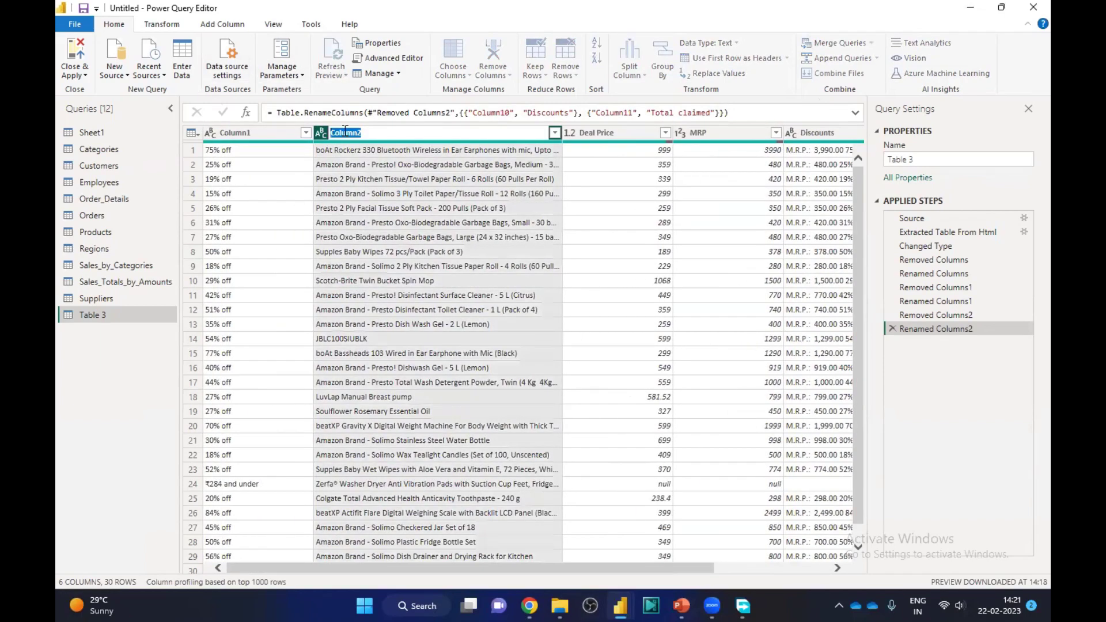
{"action": "type", "text": "Product Name"}
{"action": "left_click", "coordinate": [744, 575]}
Remove the Discounts column from the Table 3 query
{"action": "left_click_drag", "start_coordinate": [767, 578], "coordinate": [833, 576]}
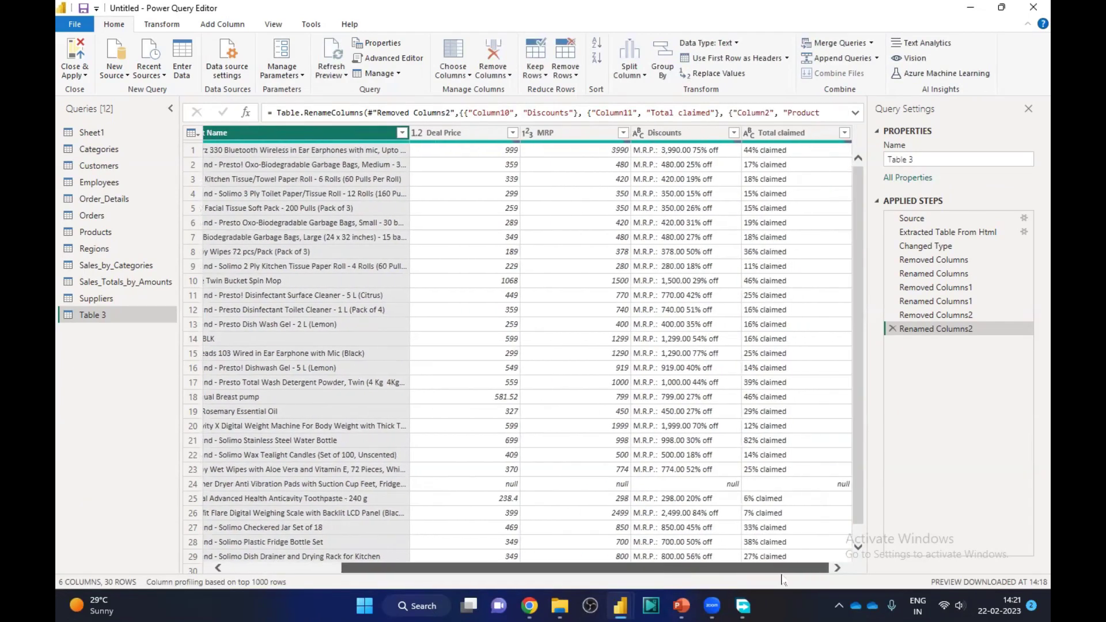
{"action": "left_click", "coordinate": [673, 136]}
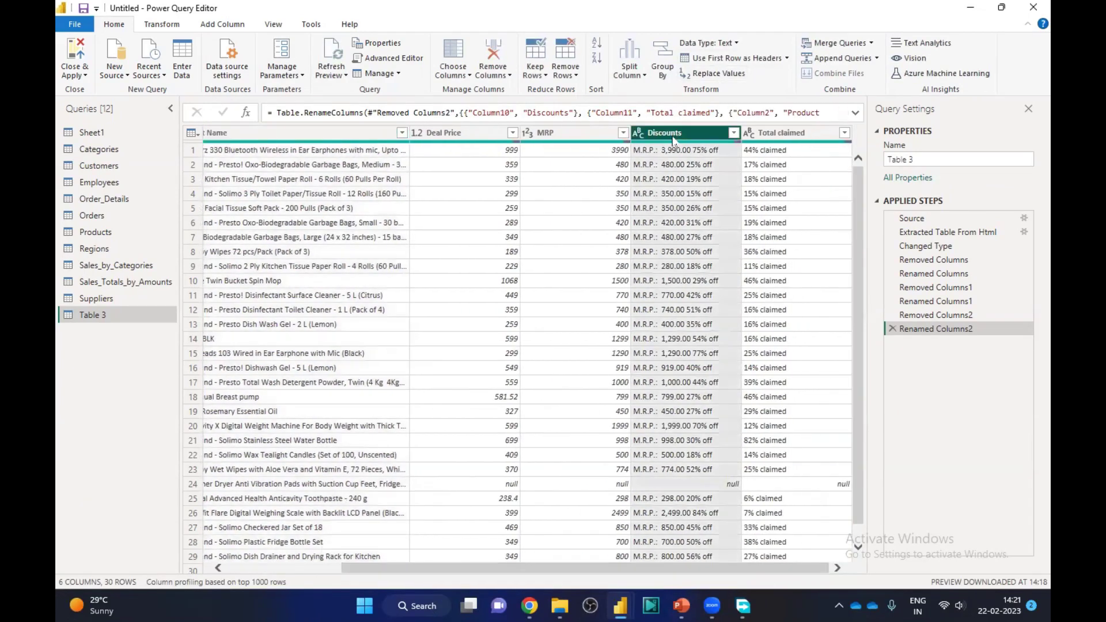
{"action": "right_click", "coordinate": [672, 140]}
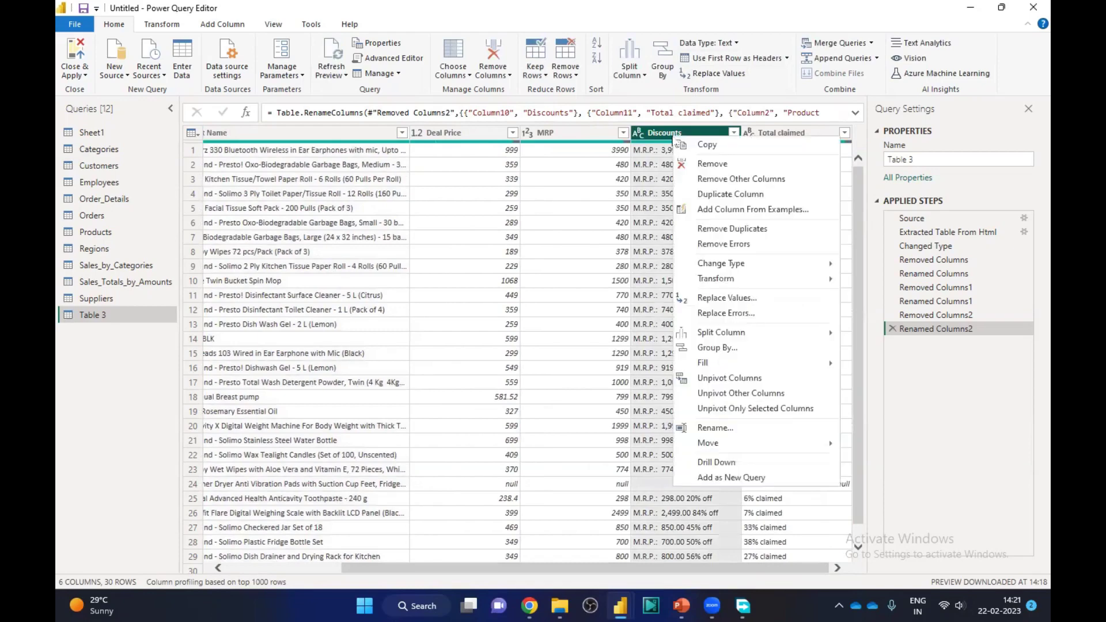
{"action": "left_click", "coordinate": [691, 165]}
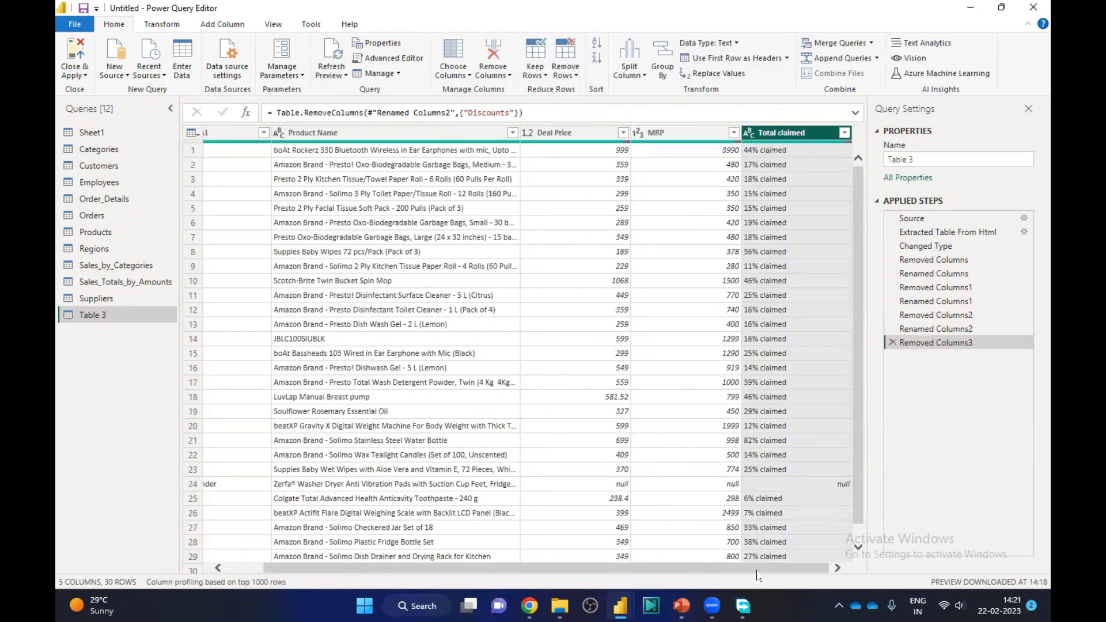
Rename Column1, which holds the percentage-off values, as Discount
{"action": "left_click", "coordinate": [225, 133]}
{"action": "double_click", "coordinate": [226, 133]}
{"action": "type", "text": "D"}
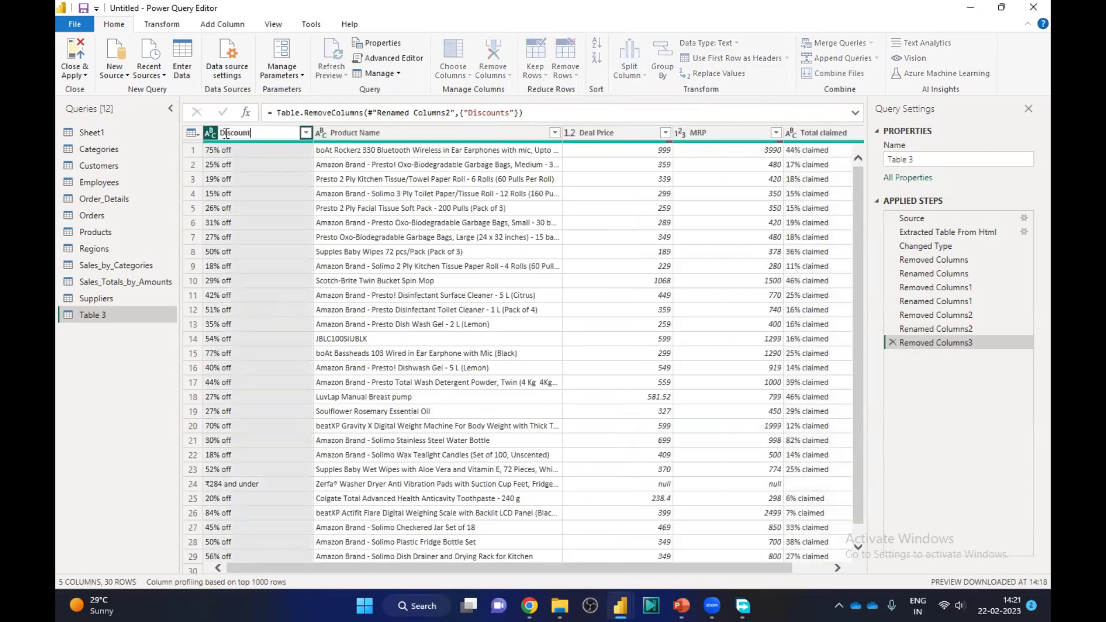
{"action": "type", "text": "iscount"}
{"action": "key", "text": "Return"}
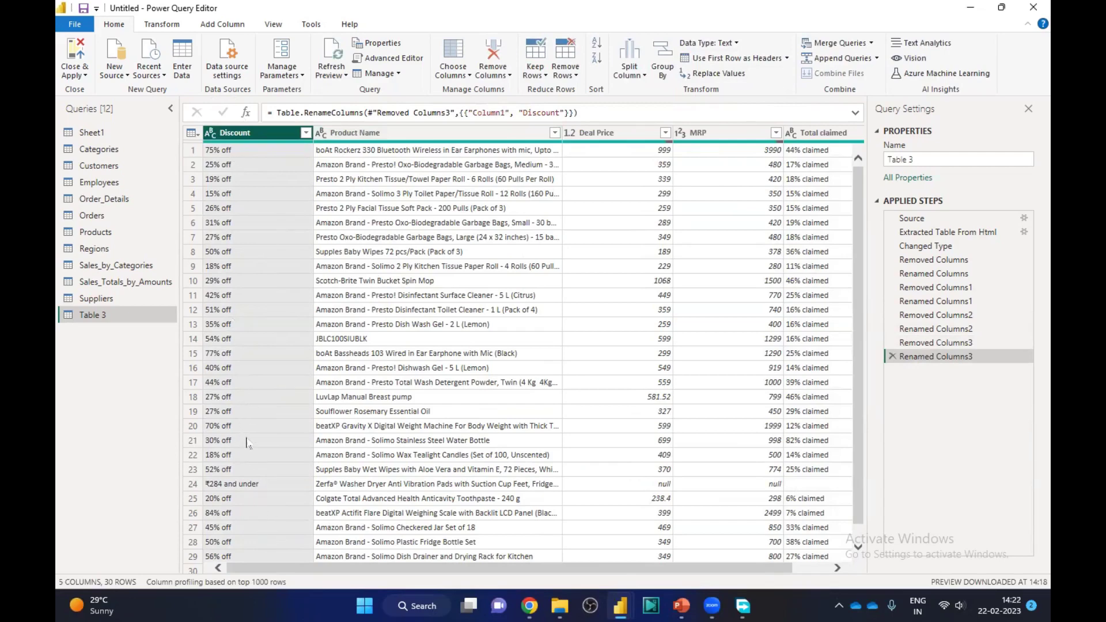
Inspect the full record in row 24 of Table 3, and apply the query changes while closing the Power Query Editor
{"action": "scroll", "coordinate": [246, 443], "scroll_direction": "down", "scroll_amount": 1}
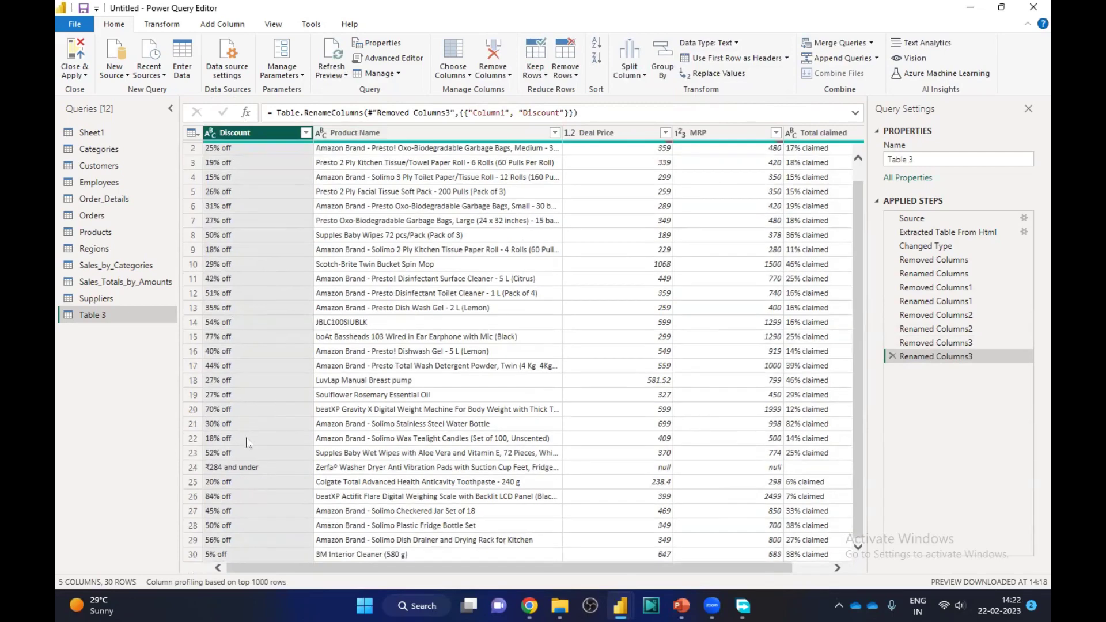
{"action": "left_click", "coordinate": [193, 468]}
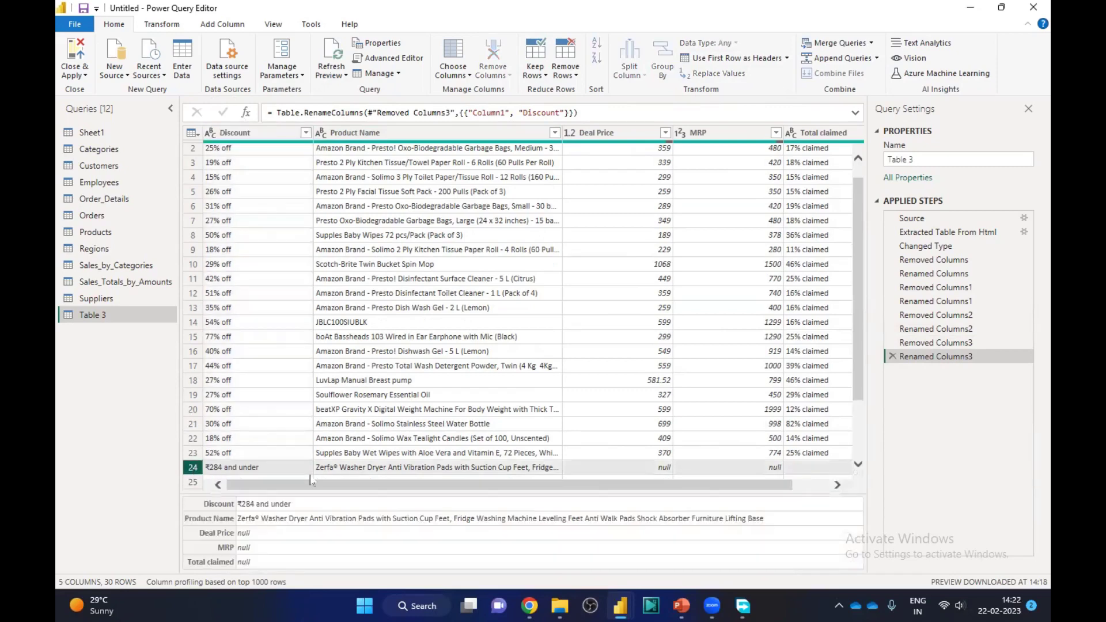
{"action": "scroll", "coordinate": [634, 305], "scroll_direction": "down", "scroll_amount": 2}
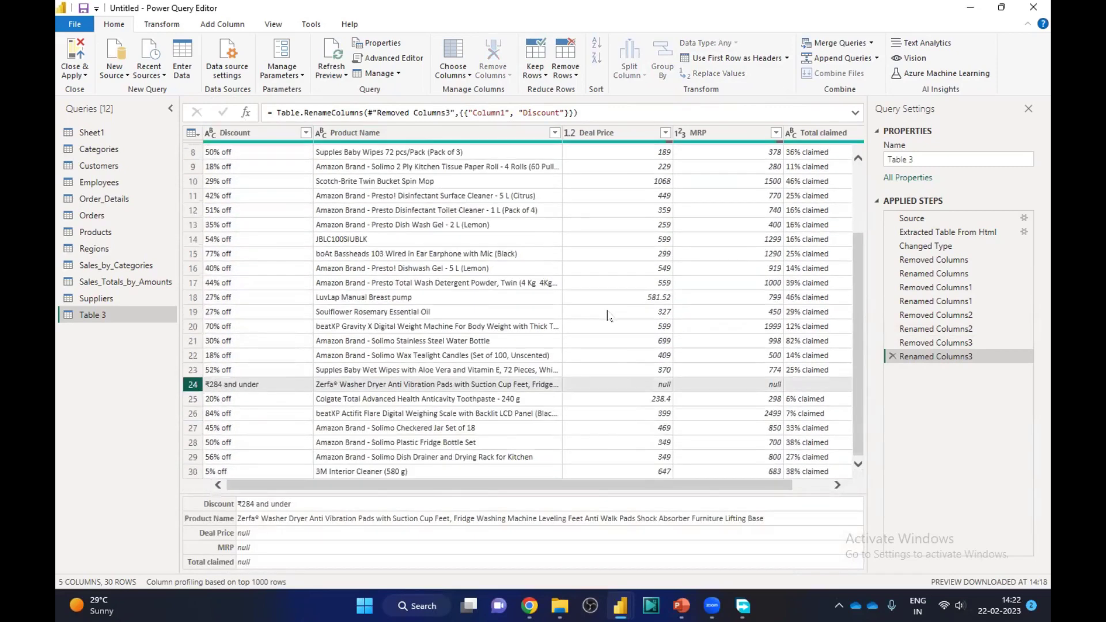
{"action": "left_click", "coordinate": [72, 56]}
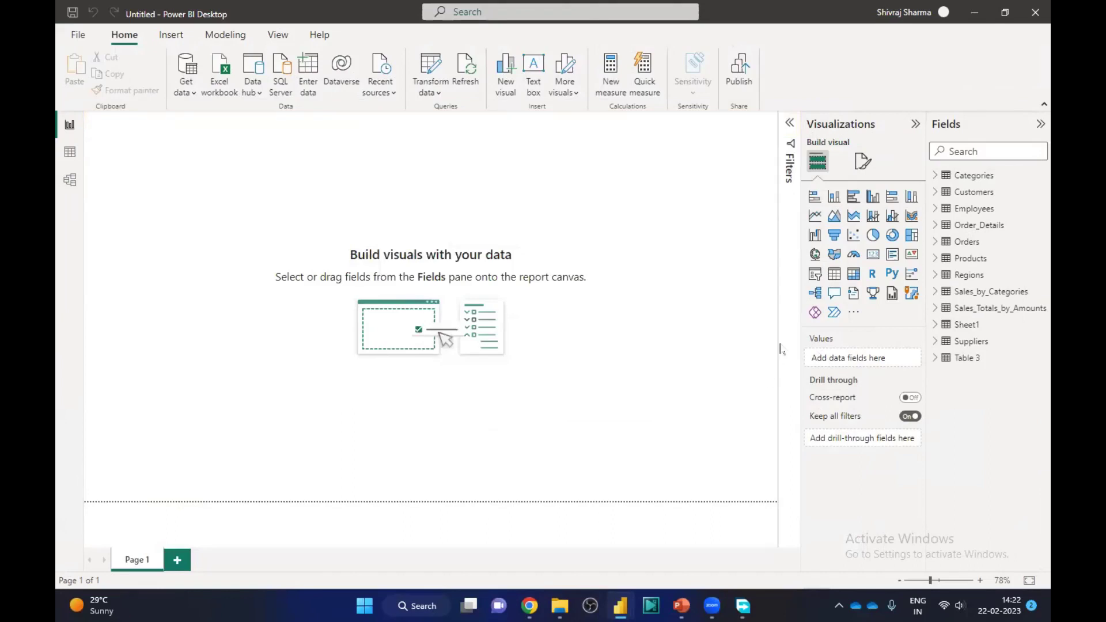
Try charting Deal Price and MRP by Discount using the fields of Table 3
{"action": "left_click", "coordinate": [935, 358]}
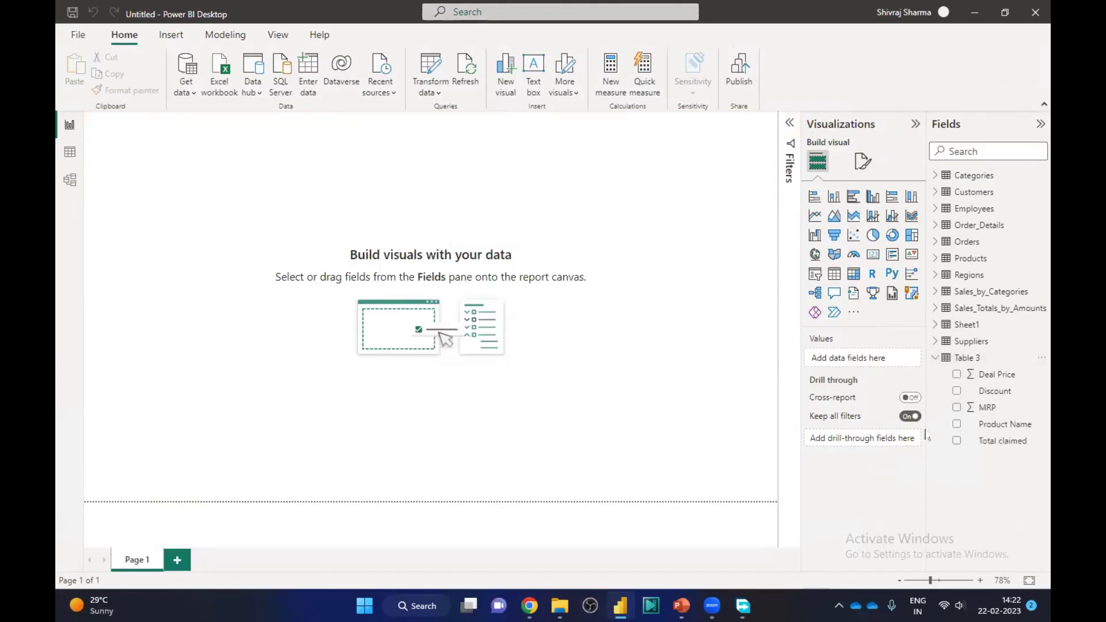
{"action": "left_click", "coordinate": [957, 374]}
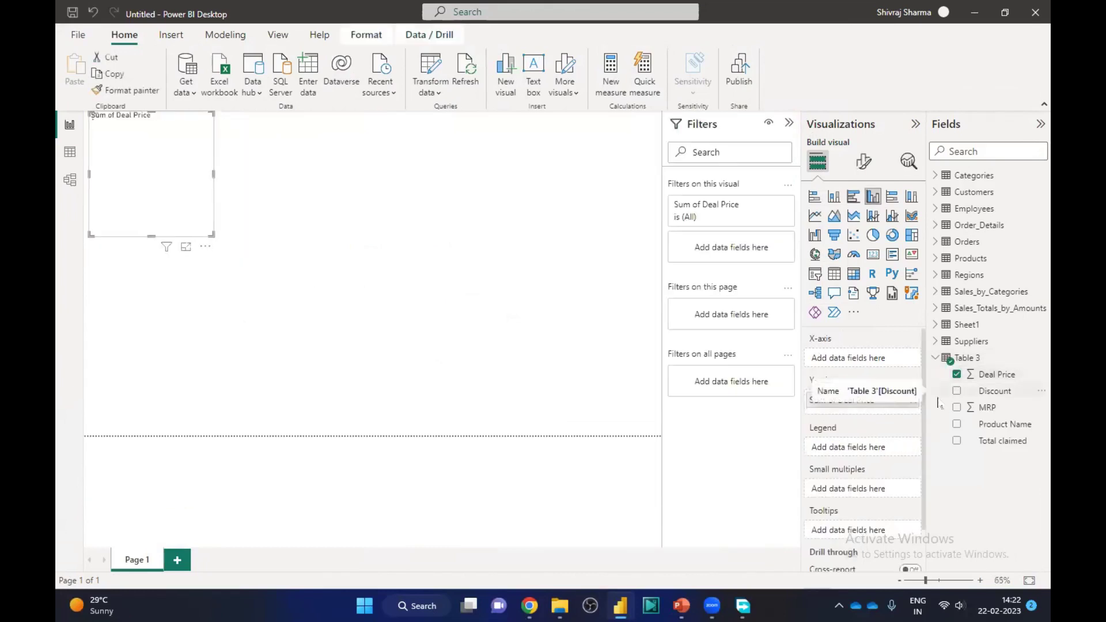
{"action": "left_click", "coordinate": [957, 391]}
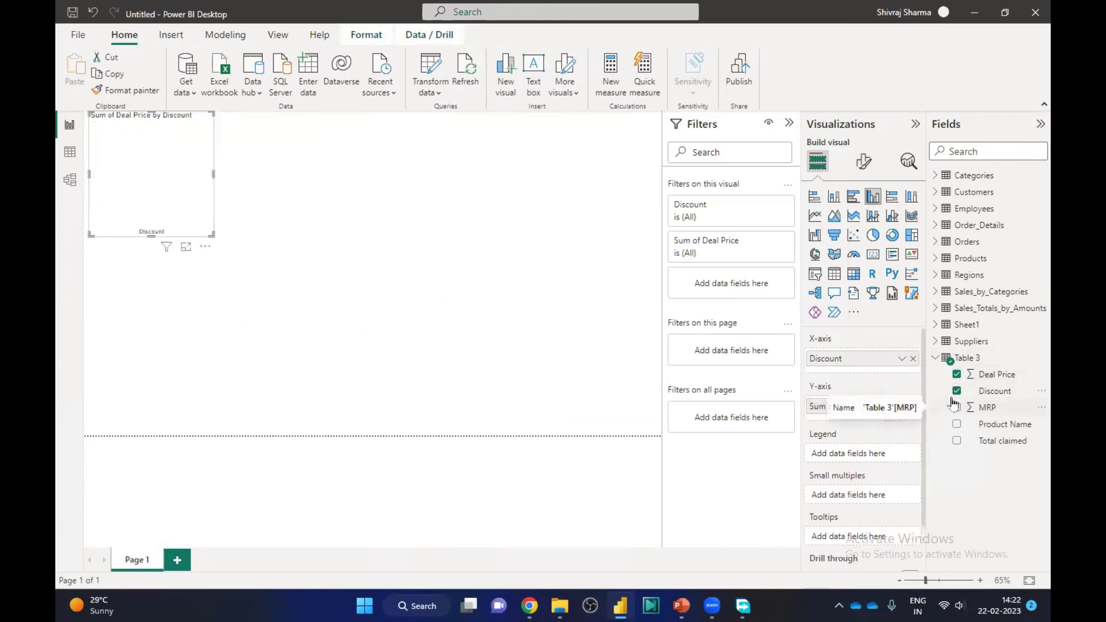
{"action": "left_click", "coordinate": [957, 407]}
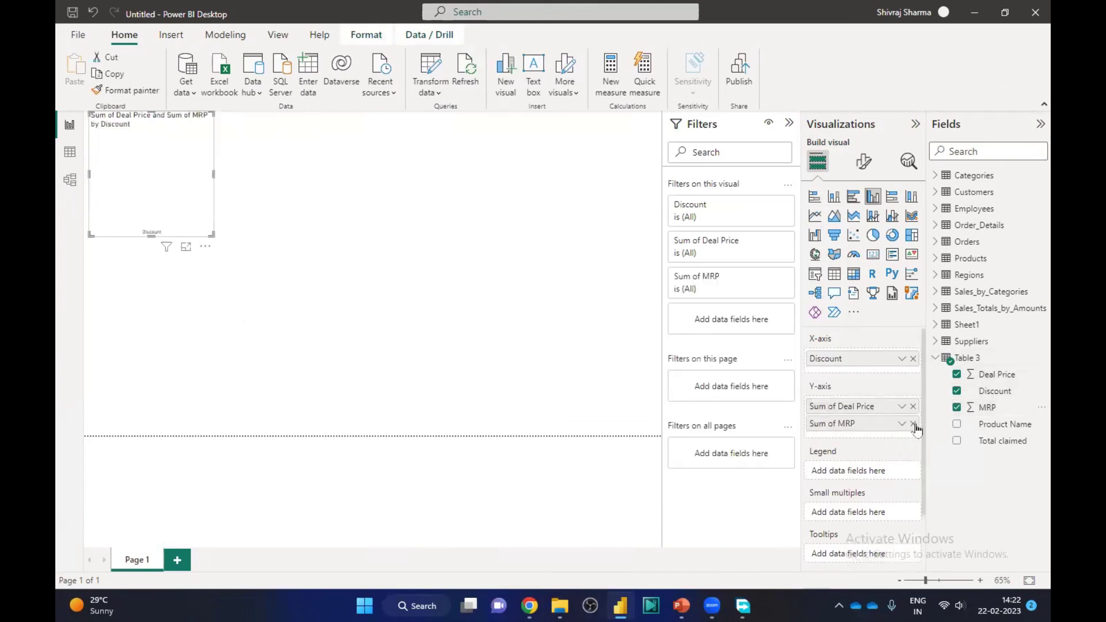
Clear all fields from the trial chart and delete it, collapsing the Filters pane and Table 3's field list
{"action": "left_click", "coordinate": [957, 374]}
{"action": "left_click", "coordinate": [957, 391]}
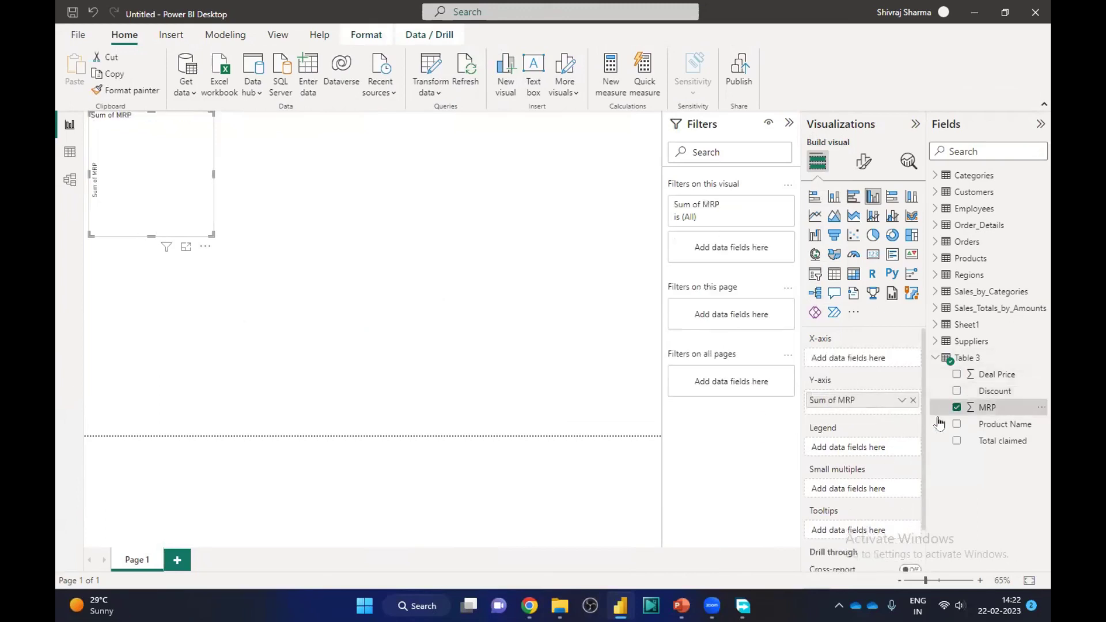
{"action": "left_click", "coordinate": [956, 408]}
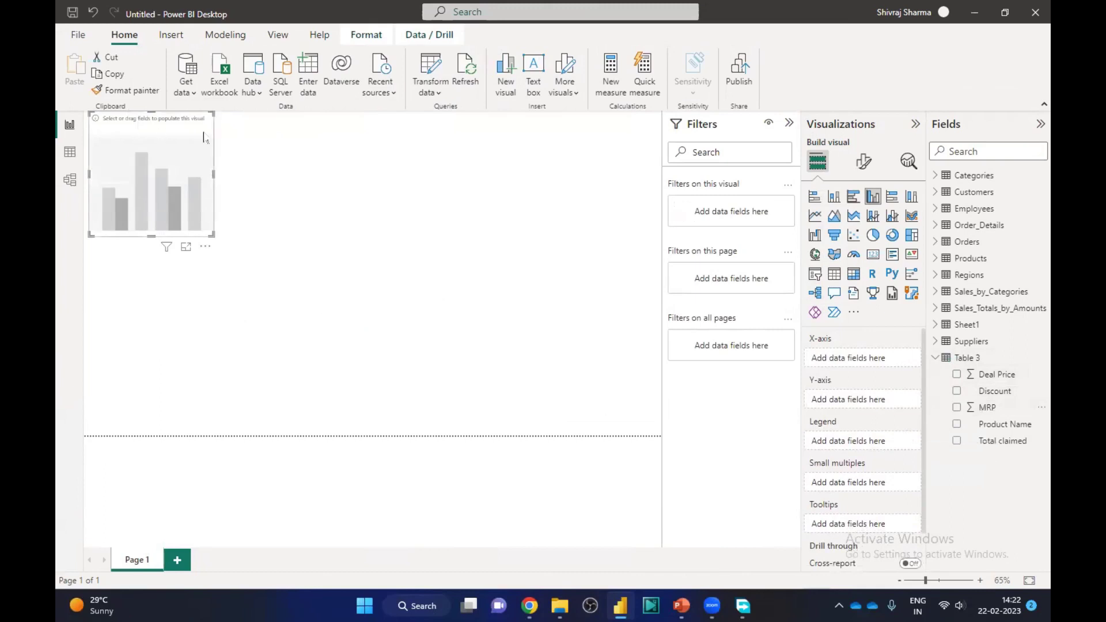
{"action": "key", "text": "Delete"}
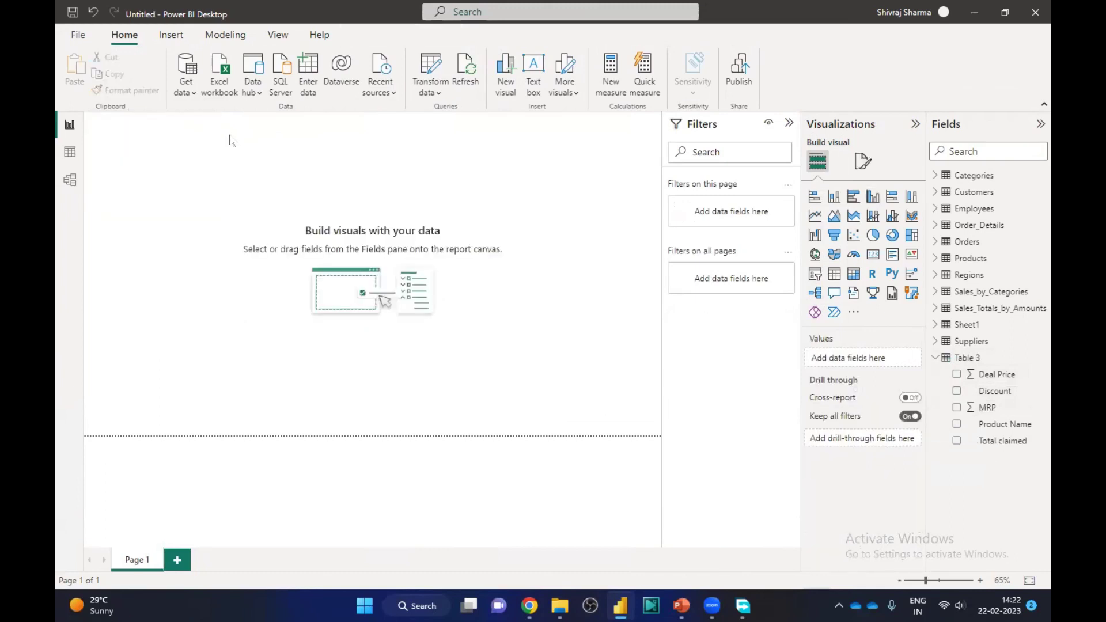
{"action": "left_click", "coordinate": [789, 123]}
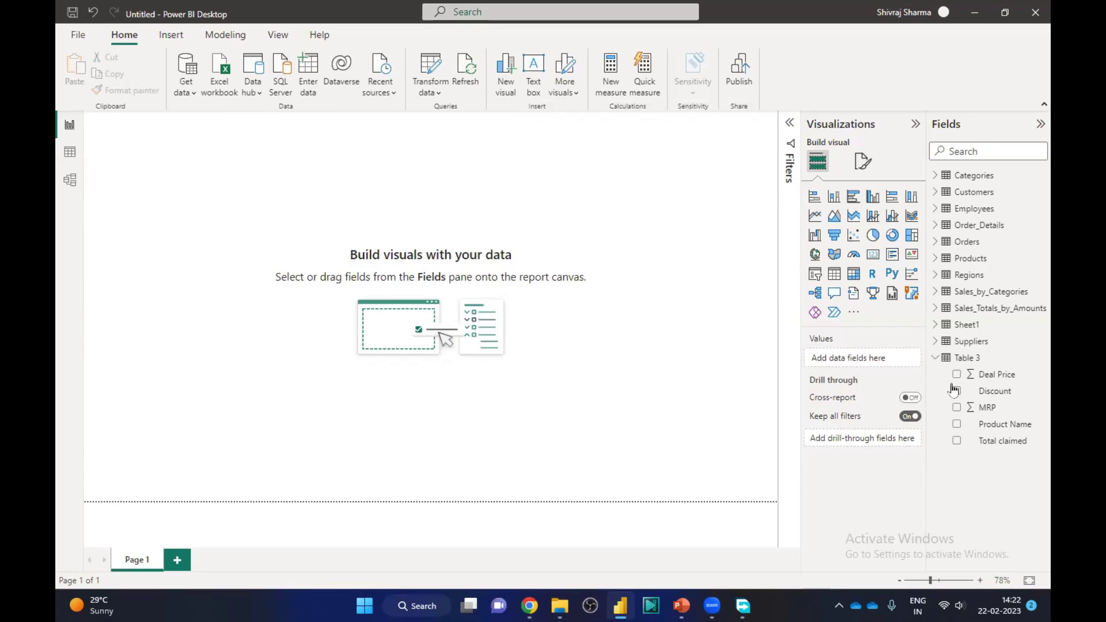
{"action": "left_click", "coordinate": [939, 365]}
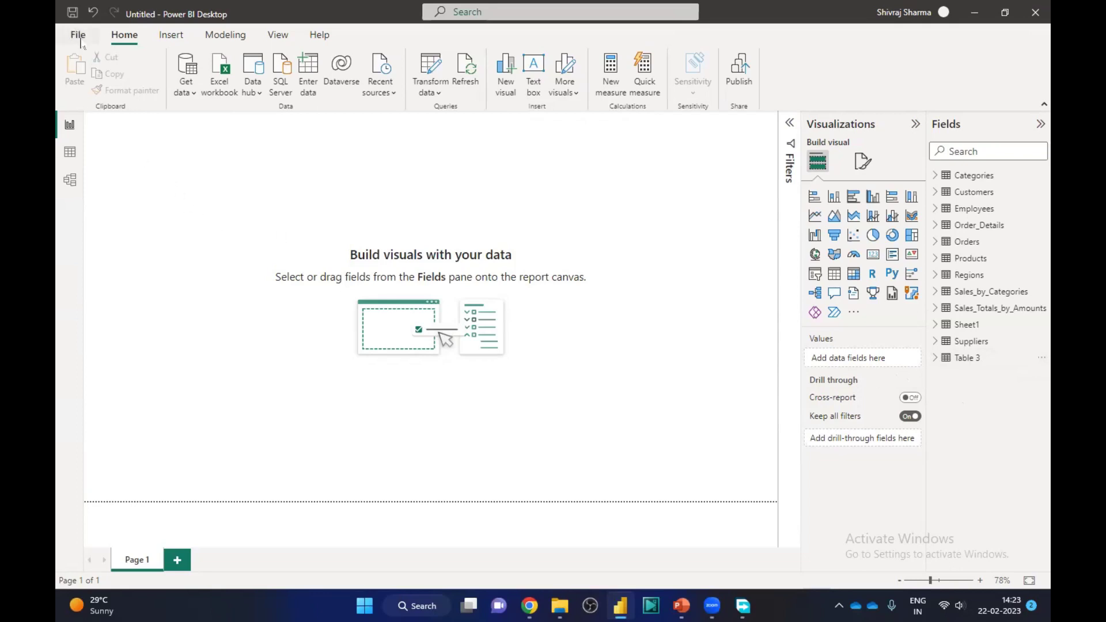
Open the data source settings for the current file
{"action": "left_click", "coordinate": [78, 35]}
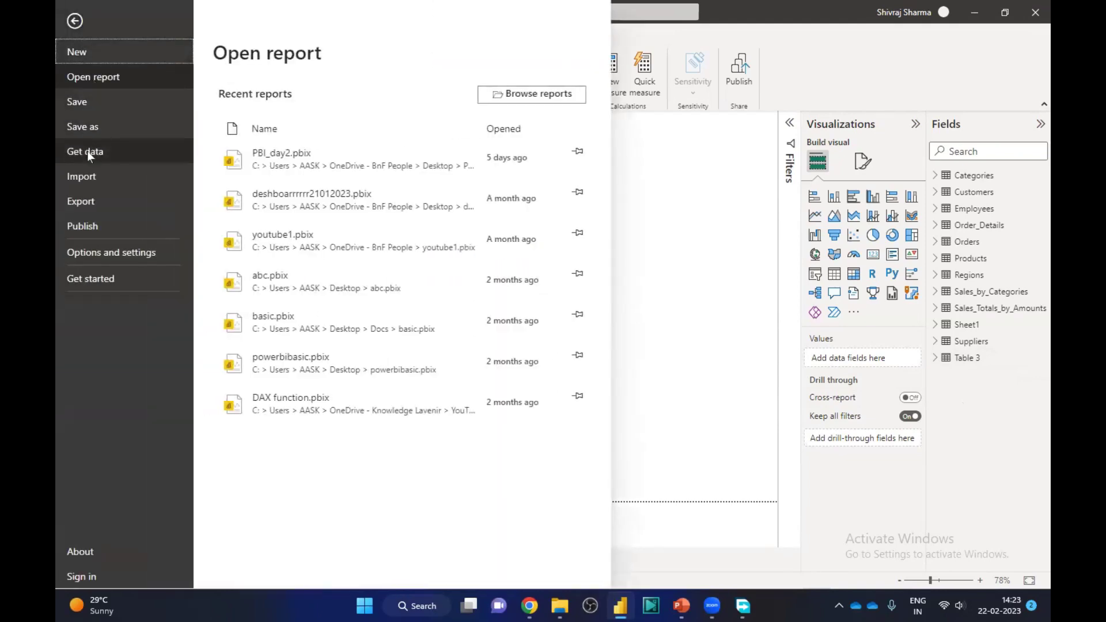
{"action": "left_click", "coordinate": [100, 254]}
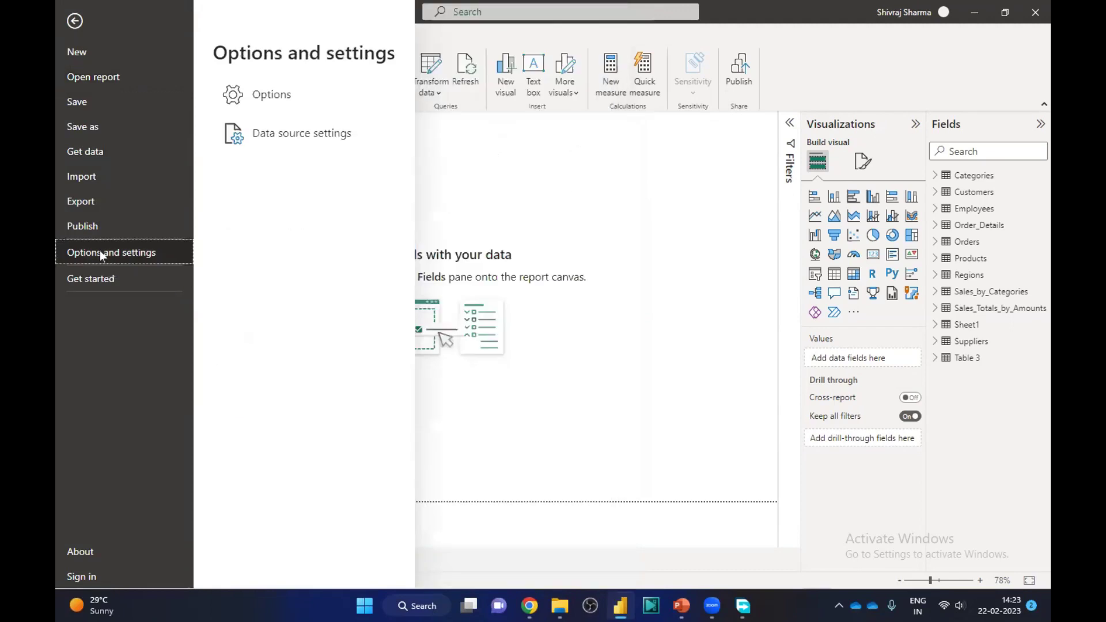
{"action": "left_click", "coordinate": [300, 142]}
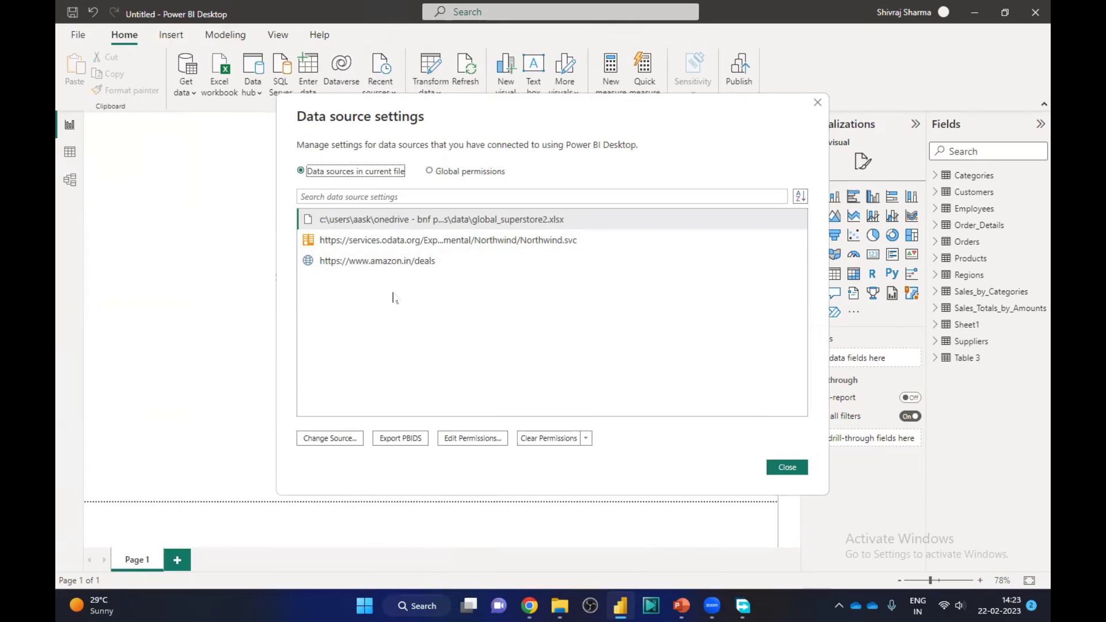
Examine the file's Excel, OData and web data sources and the actions offered for the global_superstore2.xlsx source
{"action": "left_click", "coordinate": [455, 244]}
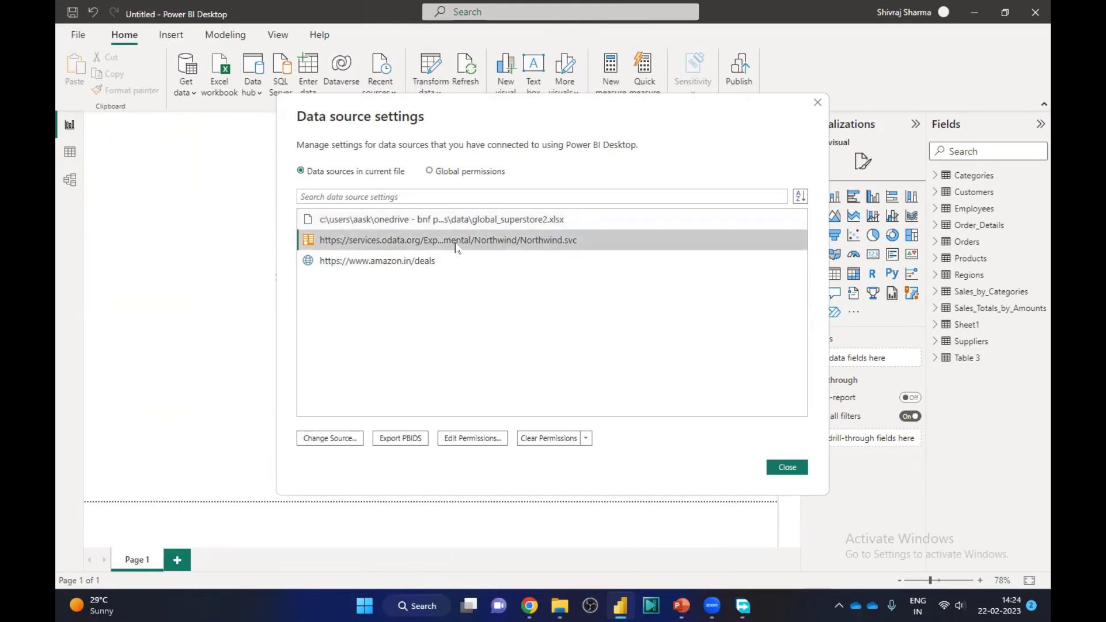
{"action": "left_click", "coordinate": [378, 264]}
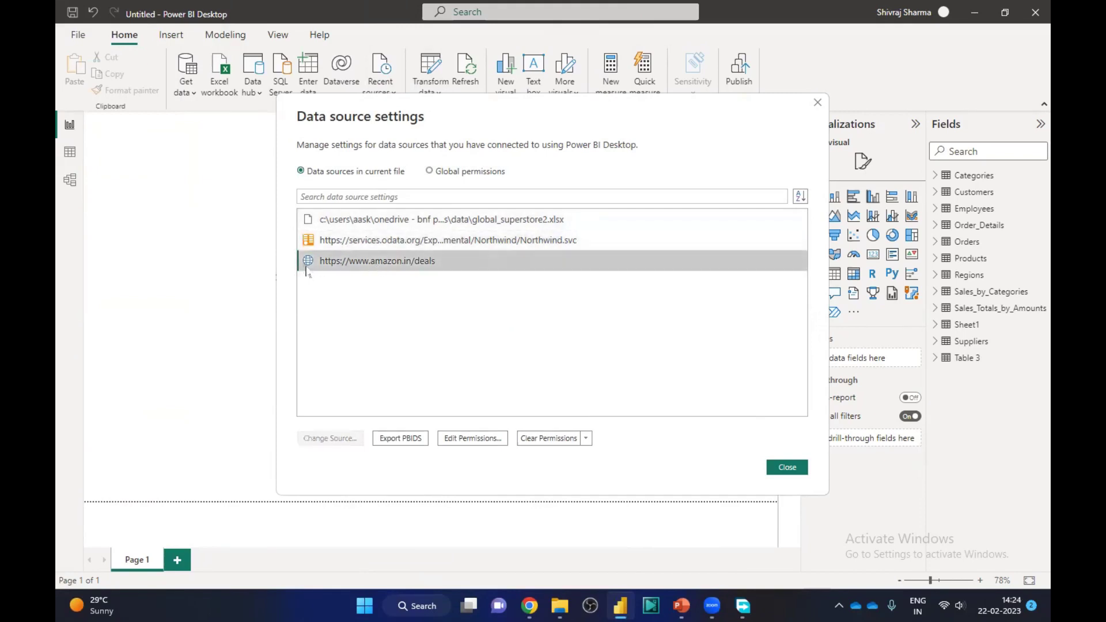
{"action": "left_click", "coordinate": [378, 223]}
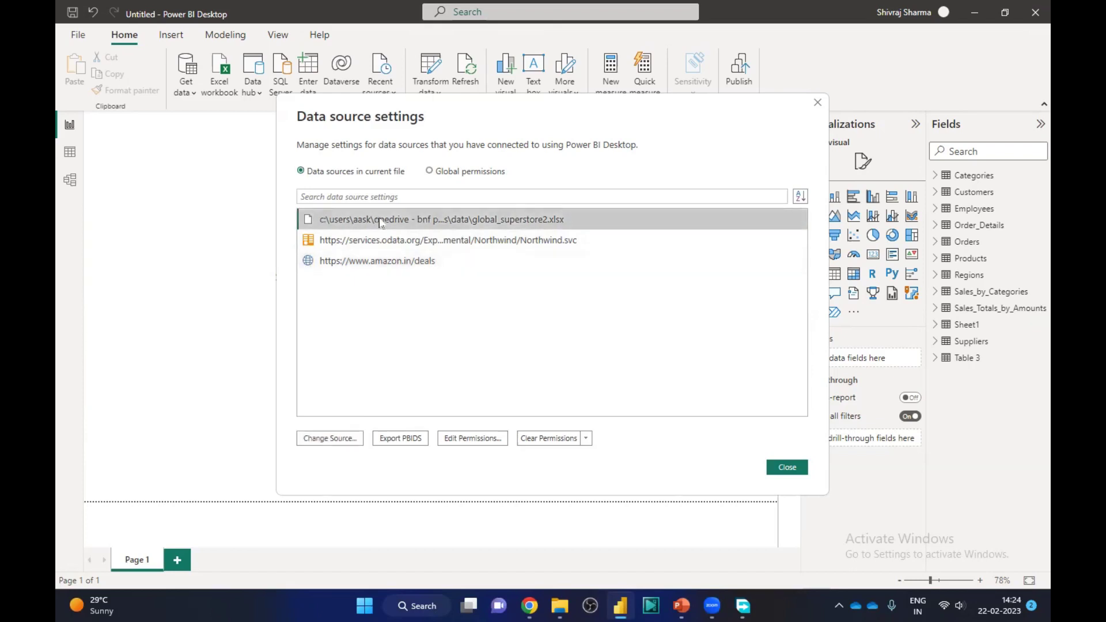
{"action": "right_click", "coordinate": [384, 224]}
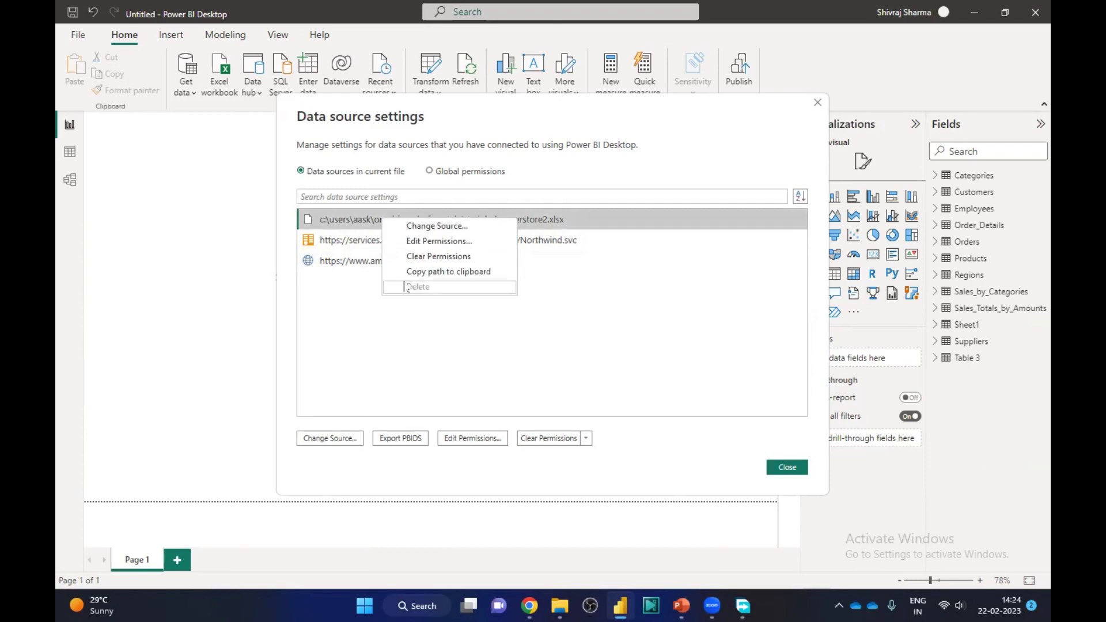
{"action": "left_click", "coordinate": [370, 209]}
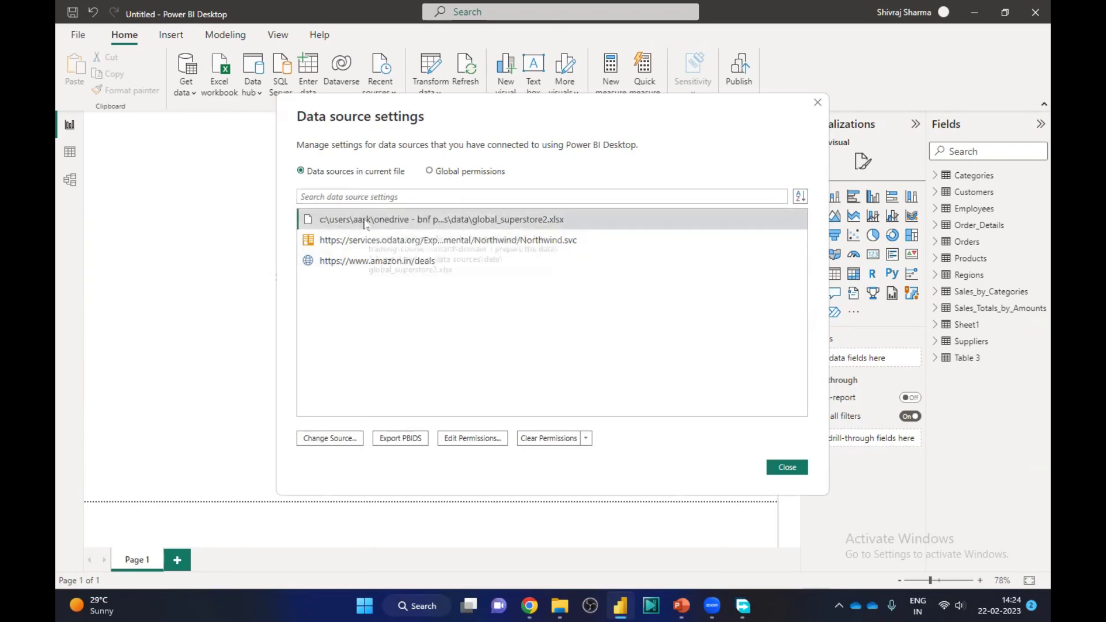
{"action": "right_click", "coordinate": [366, 223]}
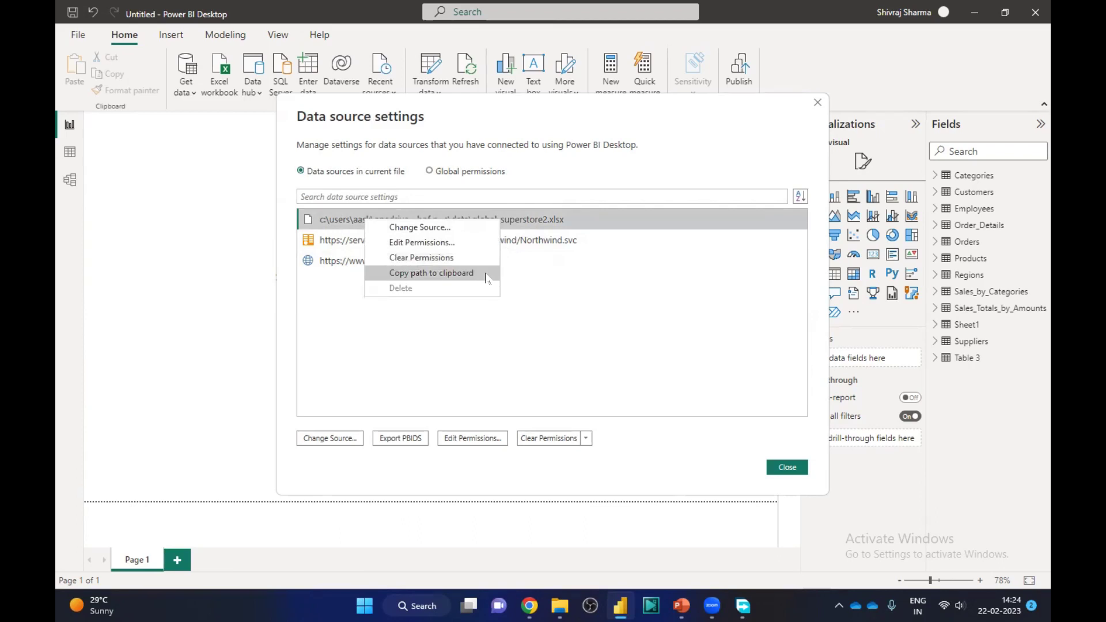
{"action": "left_click", "coordinate": [404, 355]}
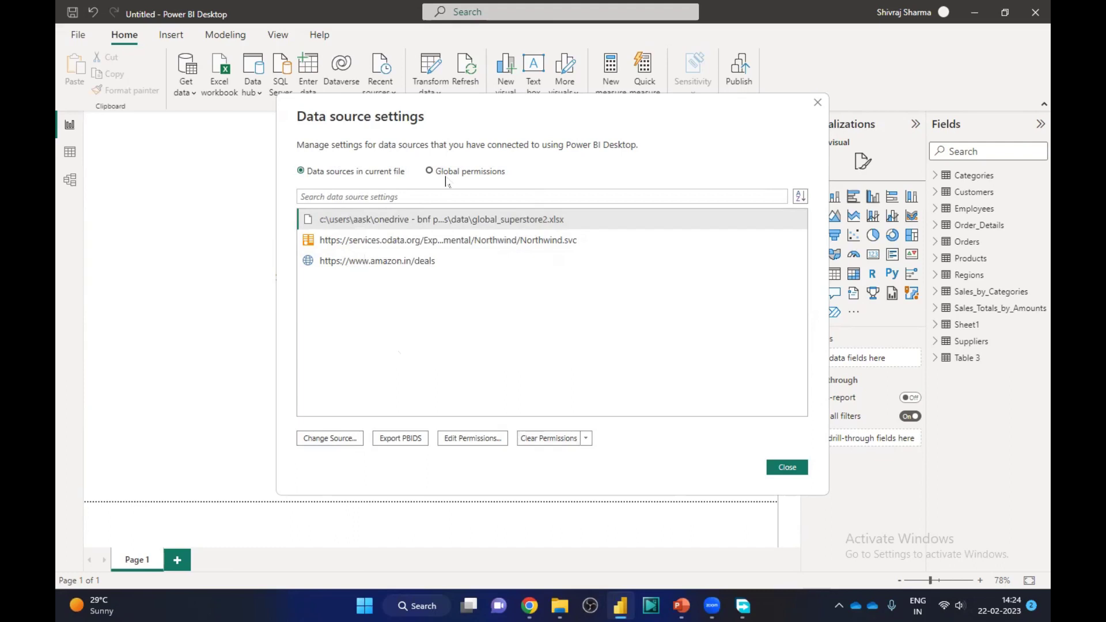
{"action": "left_click", "coordinate": [385, 218]}
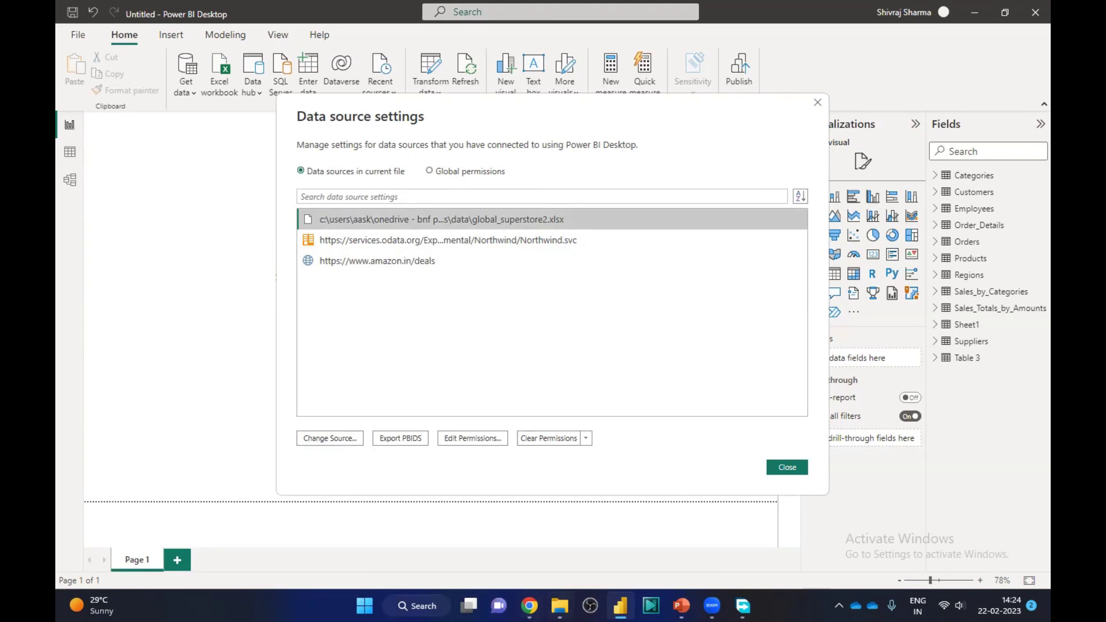
In File Explorer, copy the Global_Superstore2 Excel workbook from the DATA folder to the desktop
{"action": "left_click", "coordinate": [560, 606]}
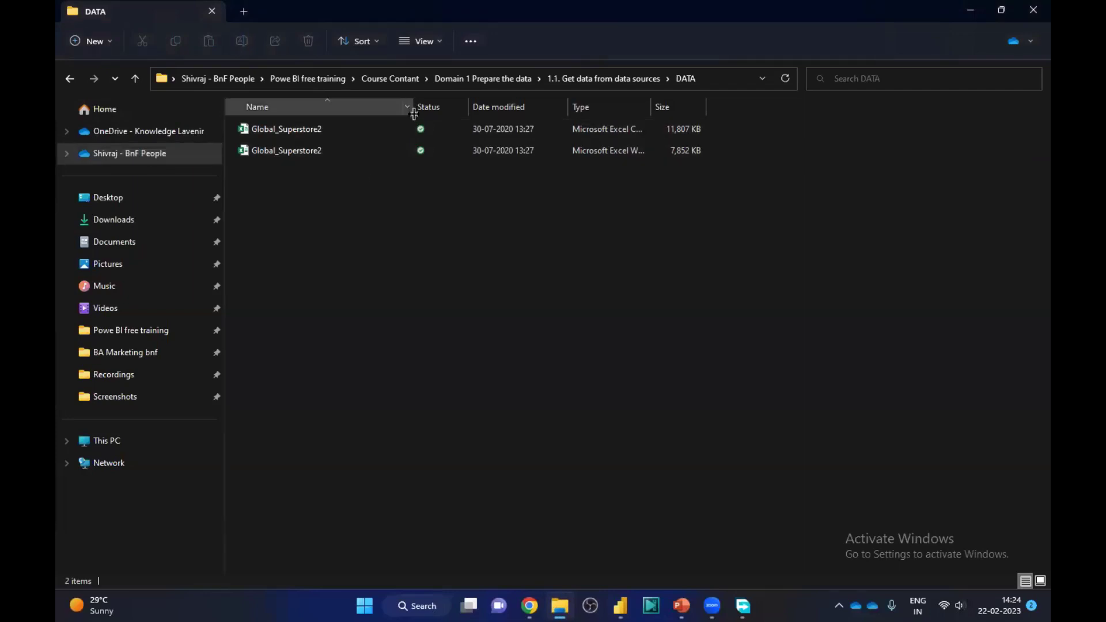
{"action": "left_click", "coordinate": [293, 149]}
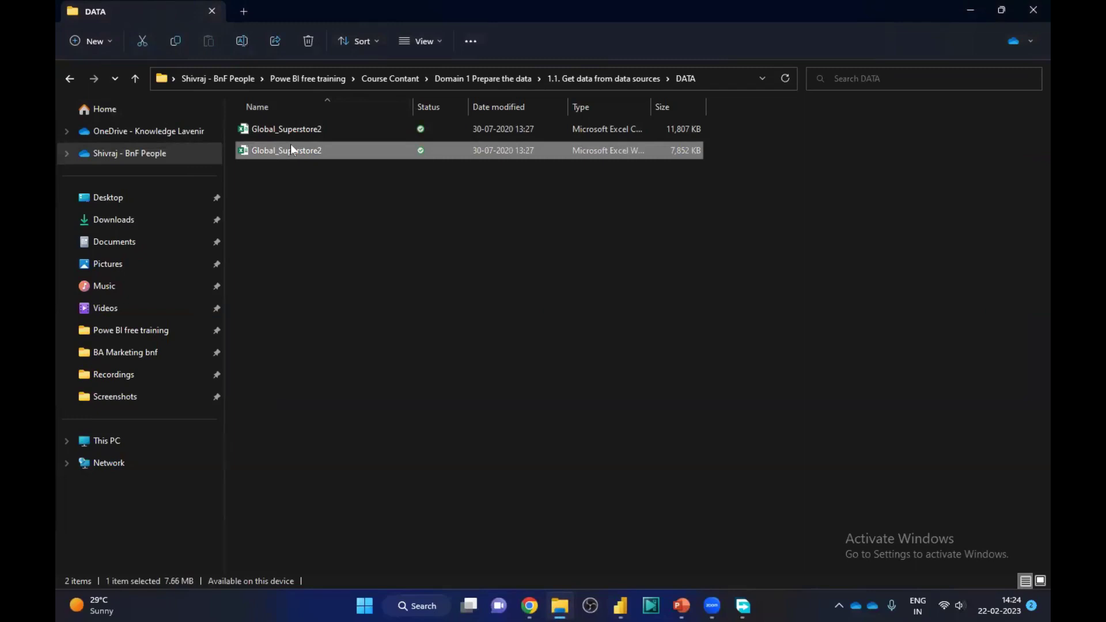
{"action": "key", "text": "super+d"}
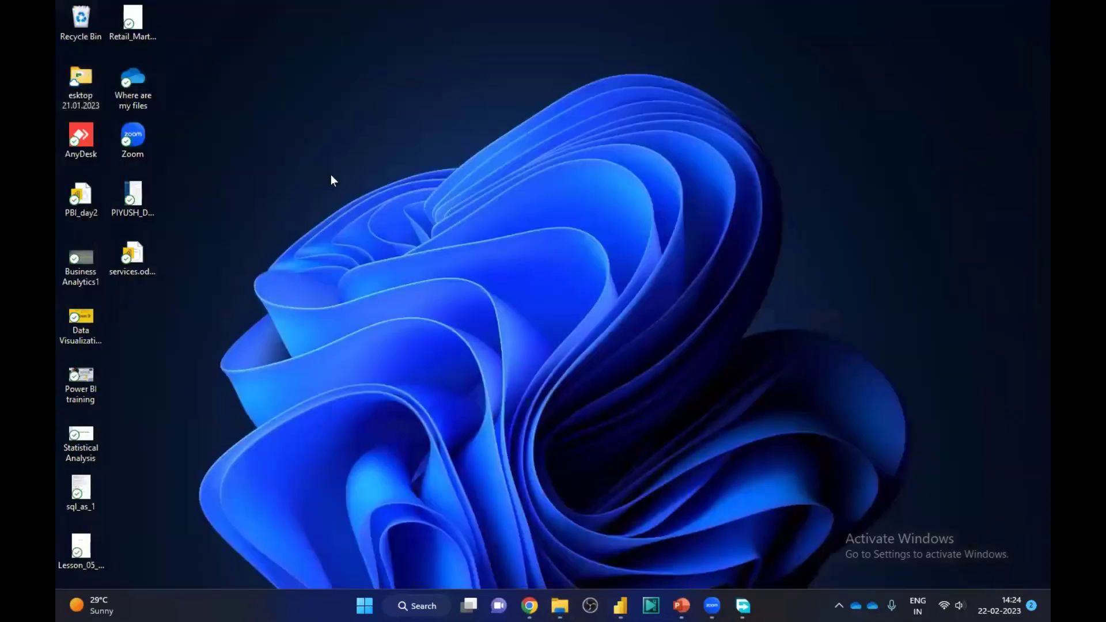
{"action": "key", "text": "ctrl+v"}
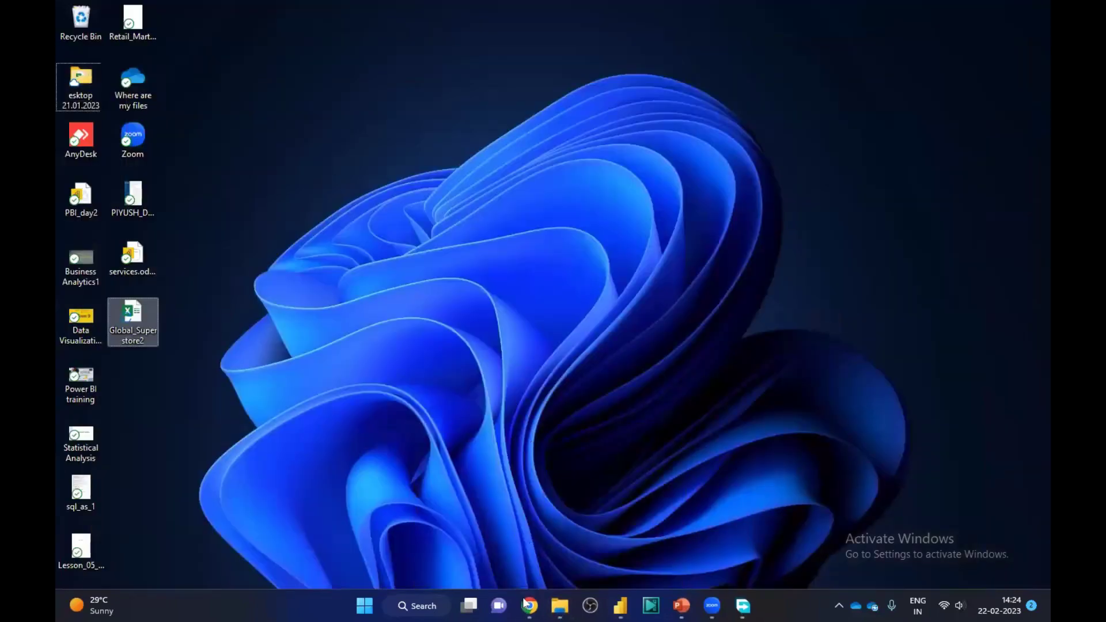
Switch back to Power BI Desktop and change the Excel source's file path to the Global_Superstore2 workbook on the desktop
{"action": "left_click", "coordinate": [620, 605]}
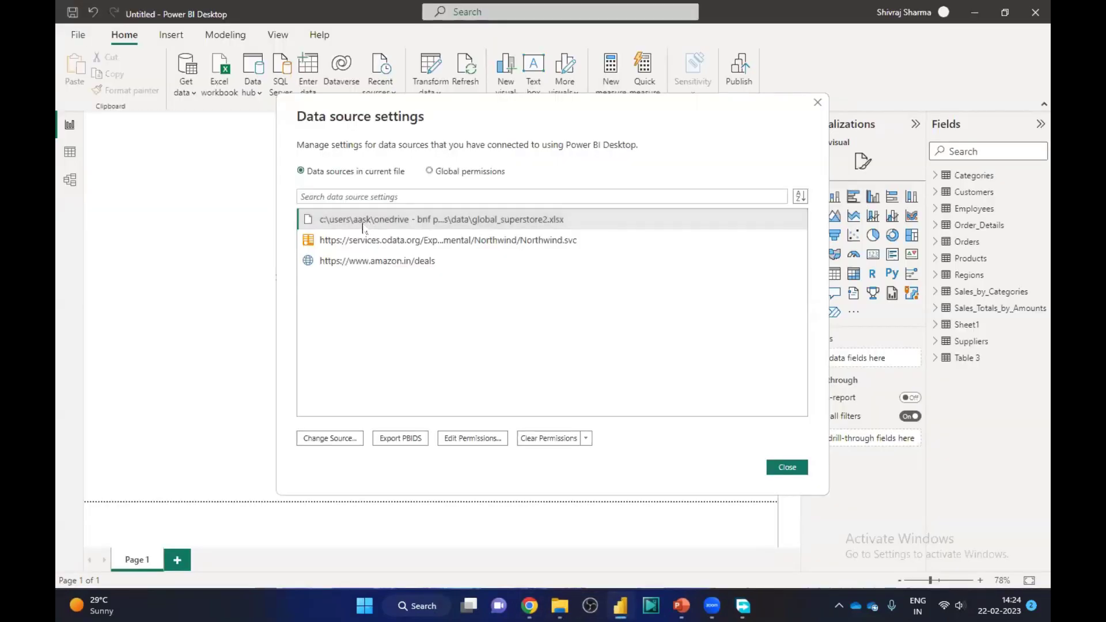
{"action": "left_click", "coordinate": [326, 440]}
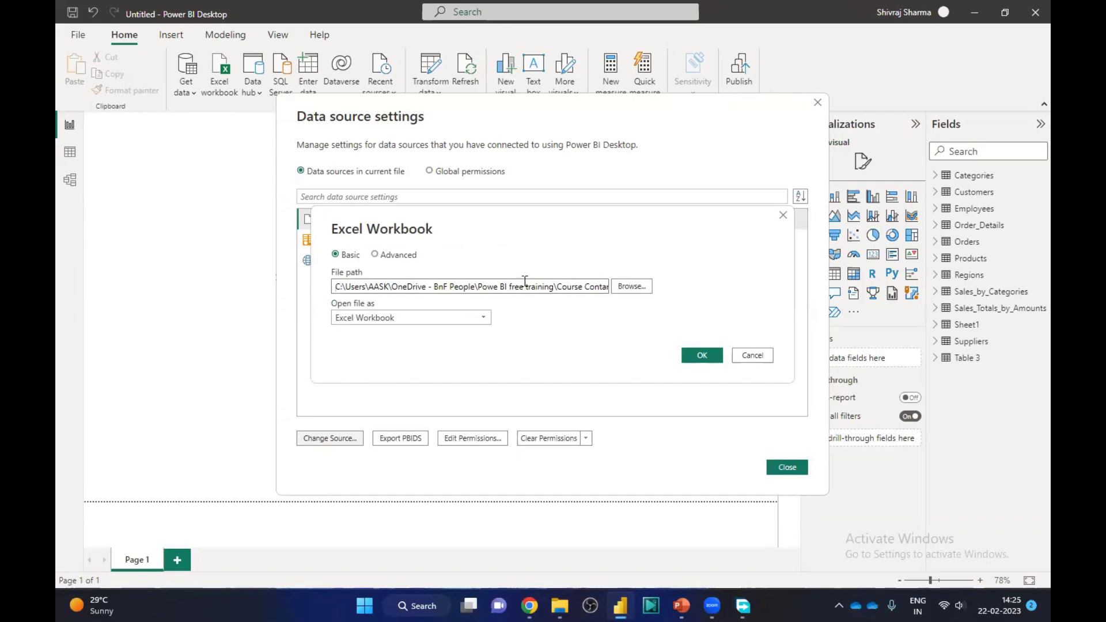
{"action": "left_click", "coordinate": [628, 286]}
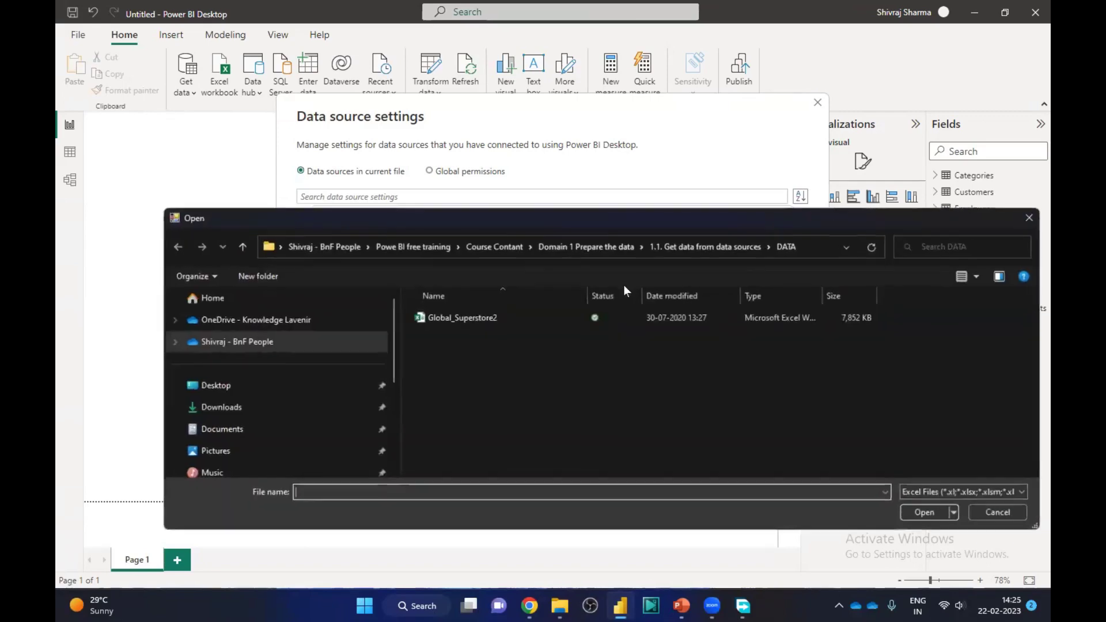
{"action": "left_click", "coordinate": [216, 386]}
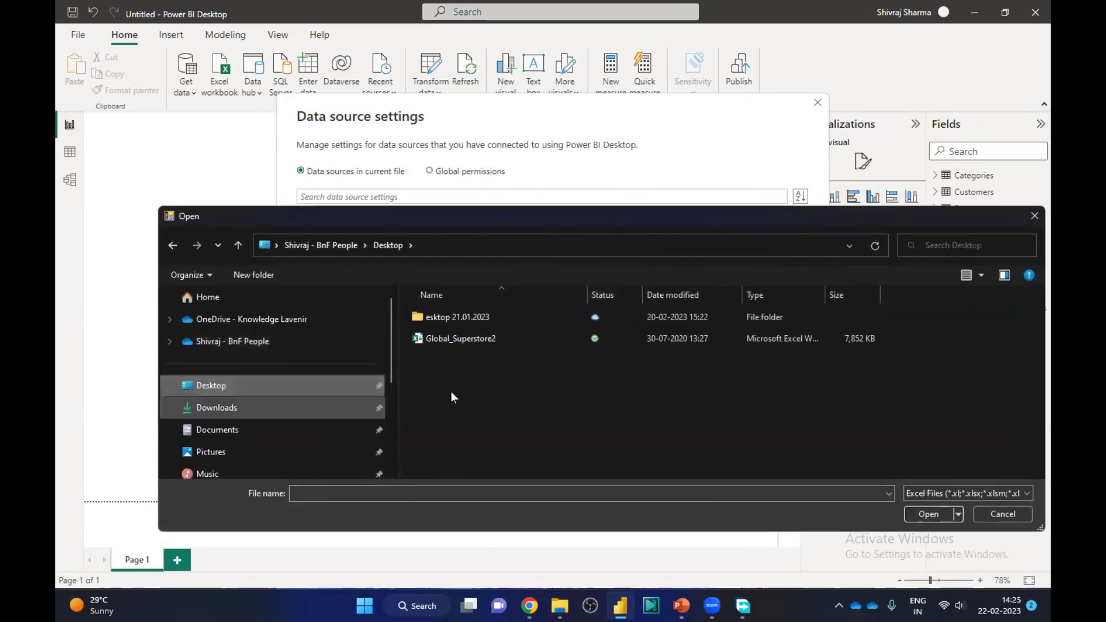
{"action": "double_click", "coordinate": [473, 340]}
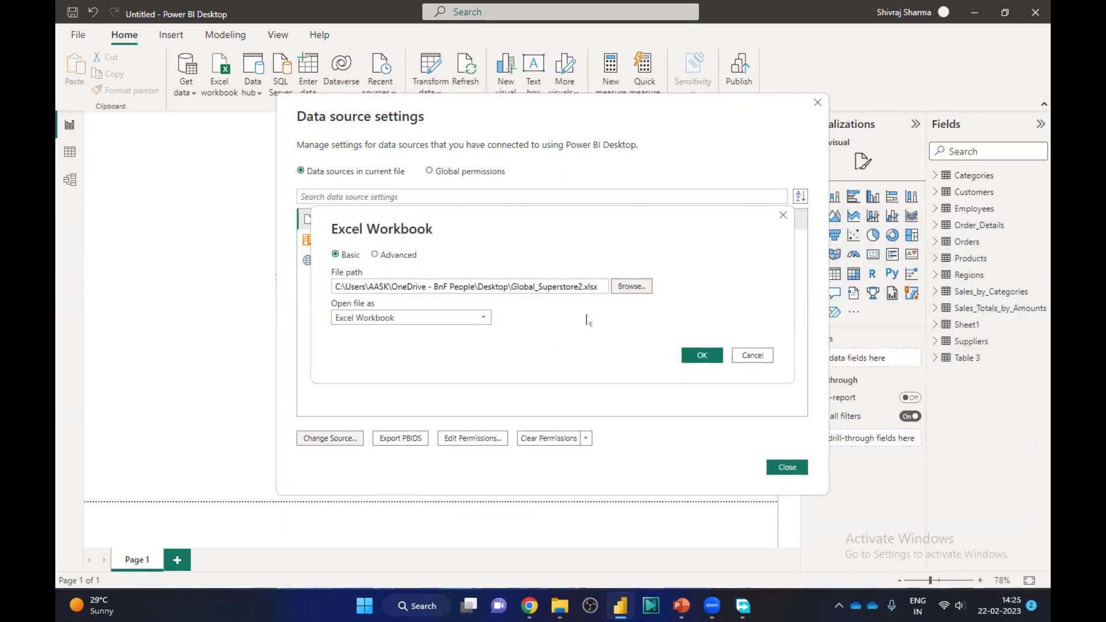
Review the file type options and advanced file path parts, and confirm the desktop workbook as the source with Basic settings
{"action": "left_click", "coordinate": [483, 318]}
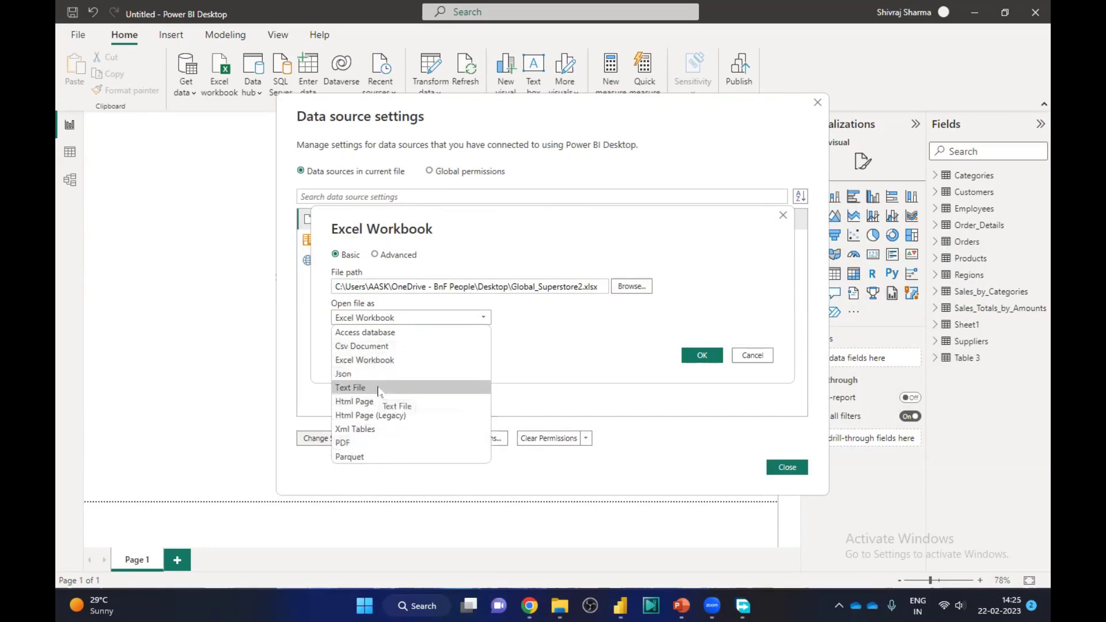
{"action": "left_click", "coordinate": [587, 348]}
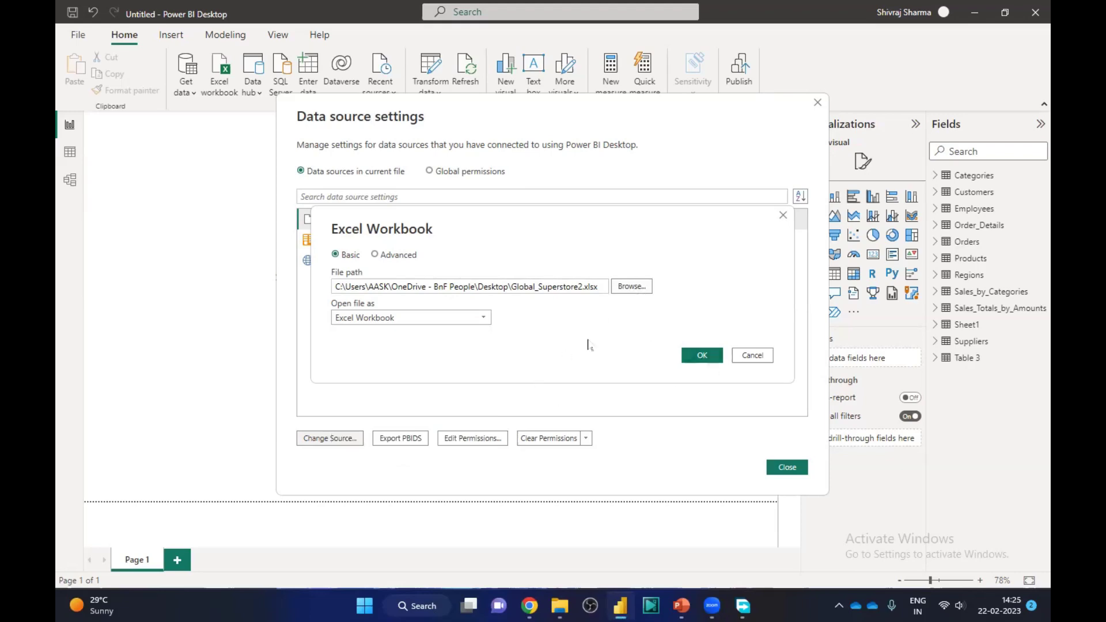
{"action": "left_click", "coordinate": [375, 255]}
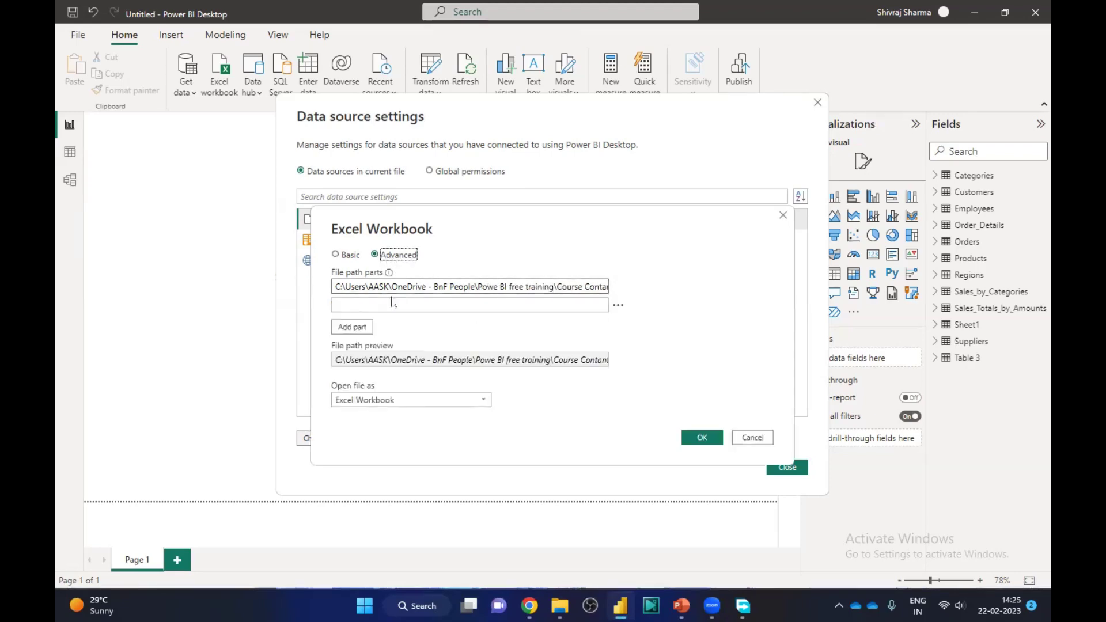
{"action": "left_click", "coordinate": [388, 287]}
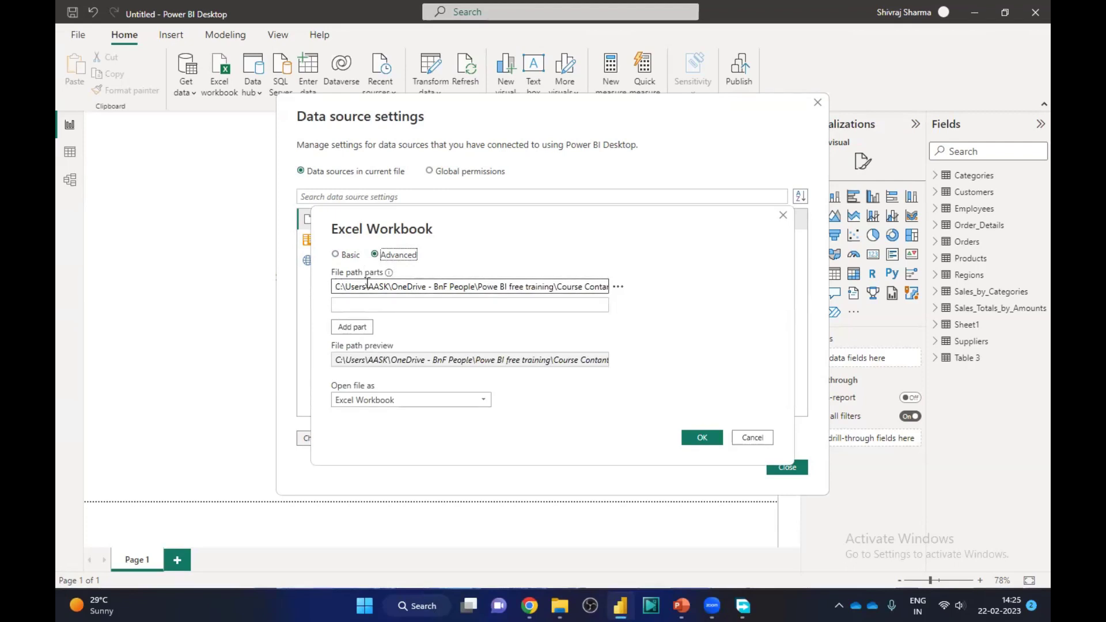
{"action": "left_click", "coordinate": [410, 307]}
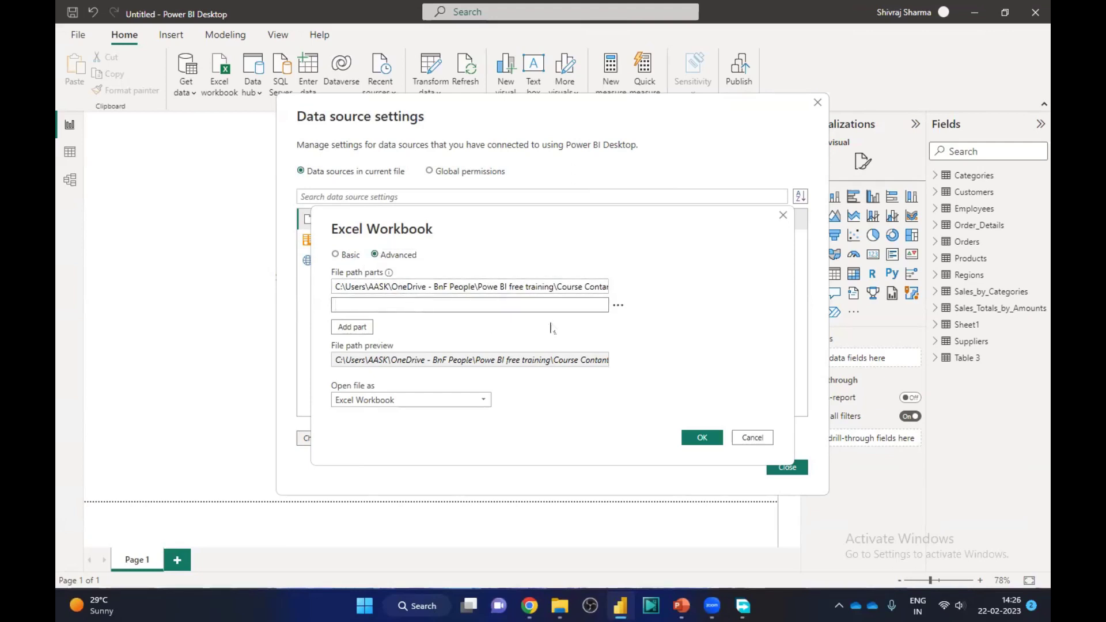
{"action": "left_click", "coordinate": [618, 306]}
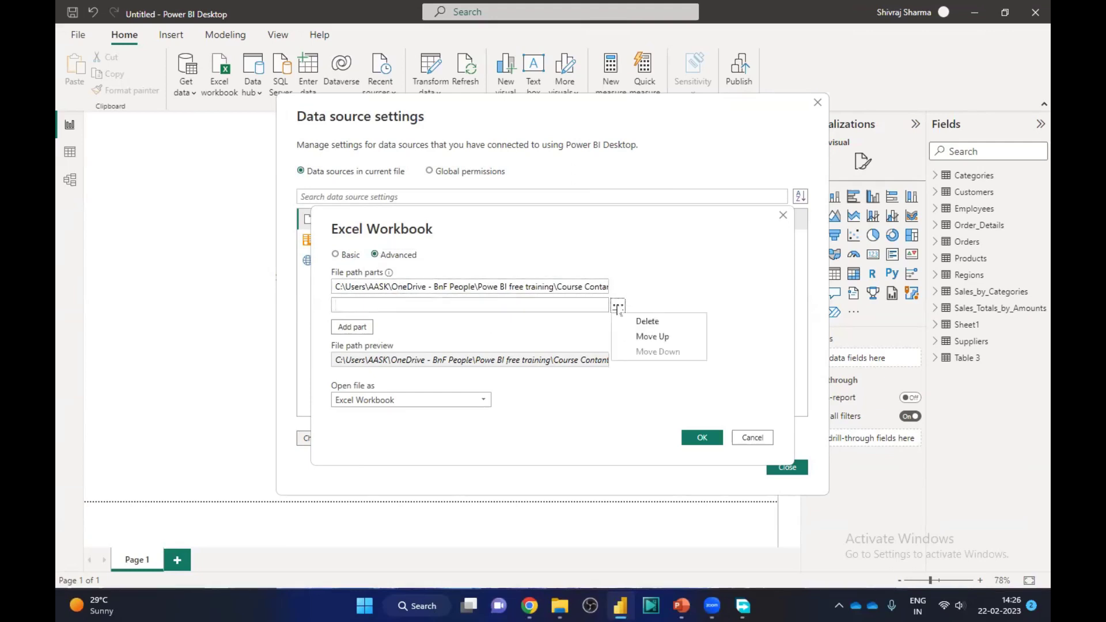
{"action": "left_click", "coordinate": [392, 303]}
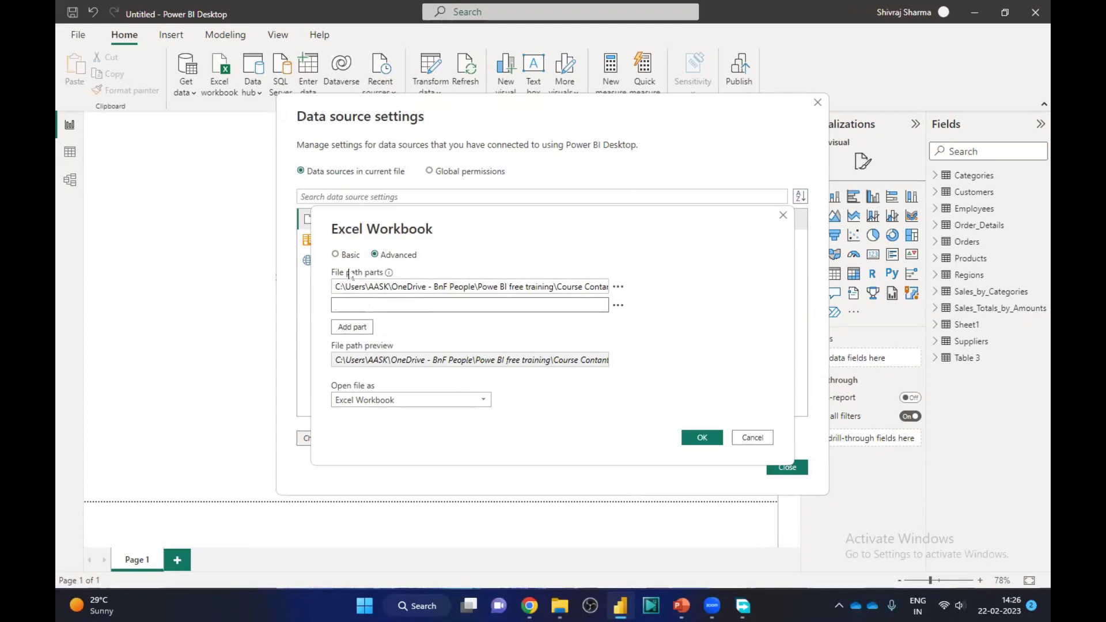
{"action": "left_click", "coordinate": [336, 255]}
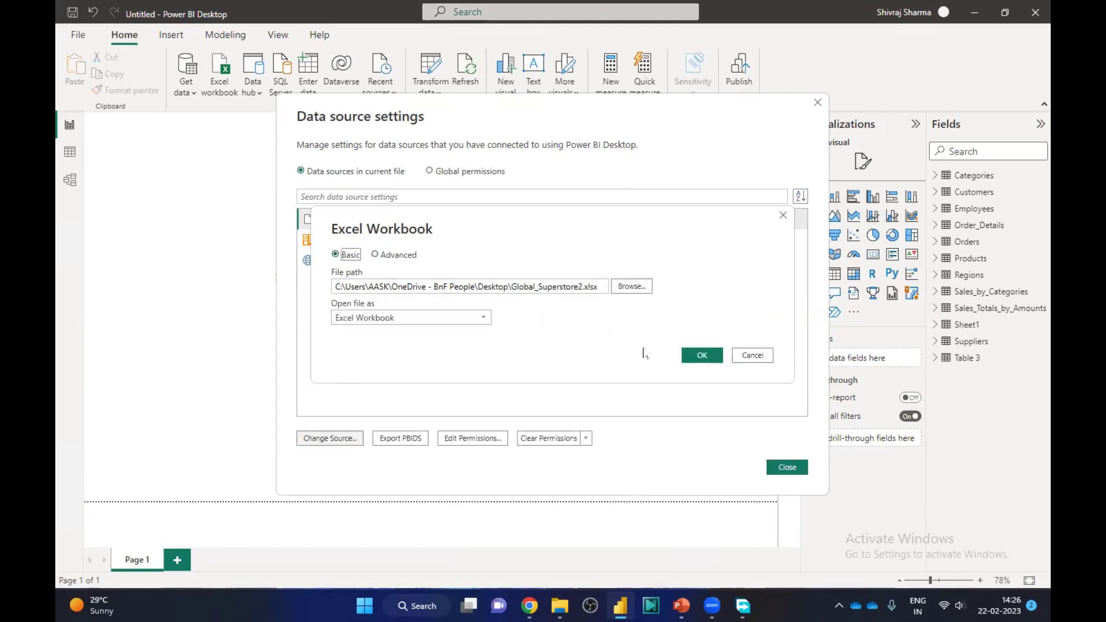
{"action": "left_click", "coordinate": [701, 357]}
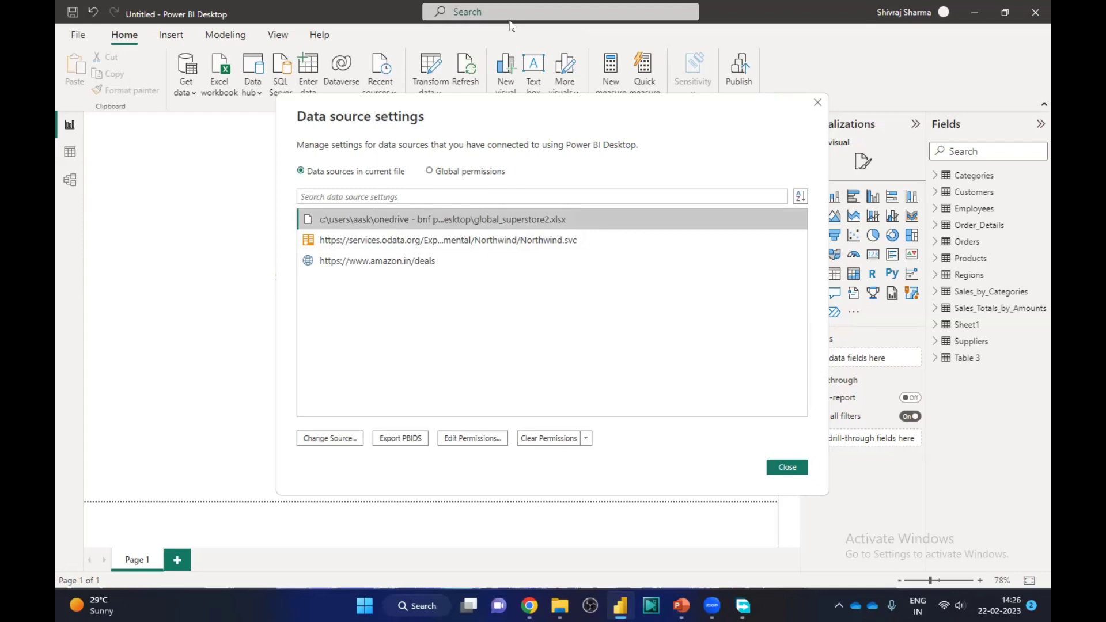
Examine the Northwind OData feed's basic and advanced source settings, including the URL parts and the open type columns option
{"action": "left_click", "coordinate": [413, 248]}
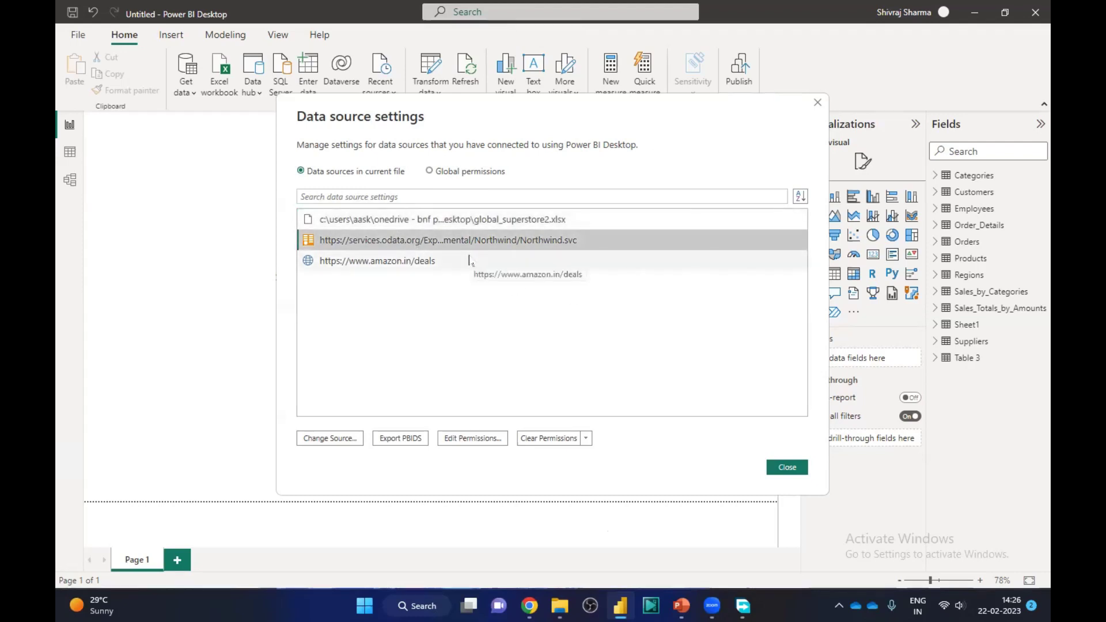
{"action": "left_click", "coordinate": [326, 442]}
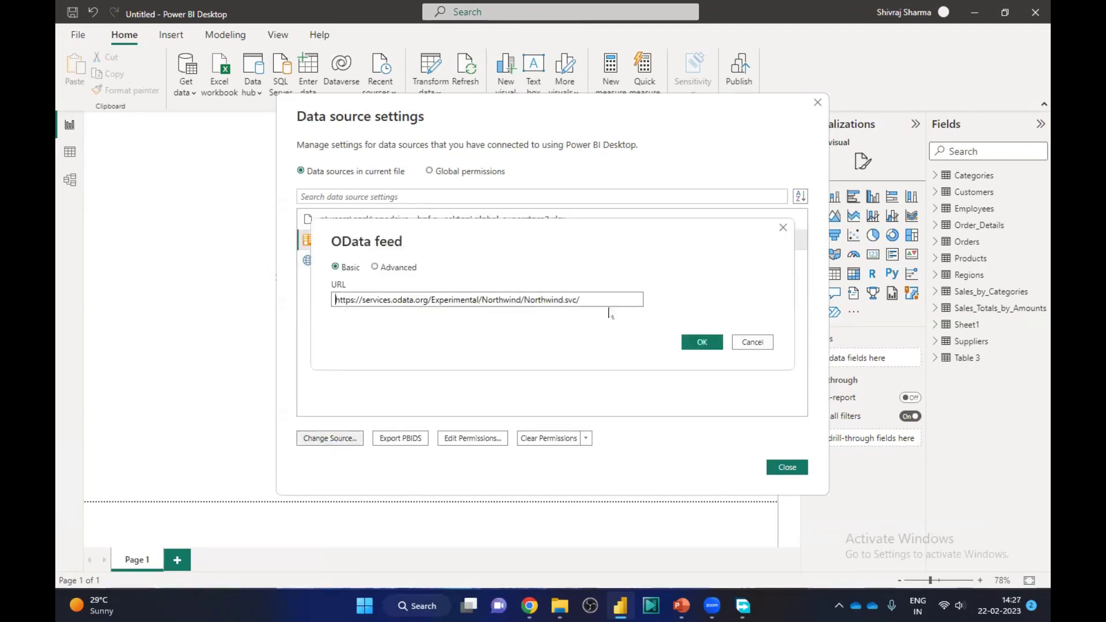
{"action": "left_click", "coordinate": [375, 267]}
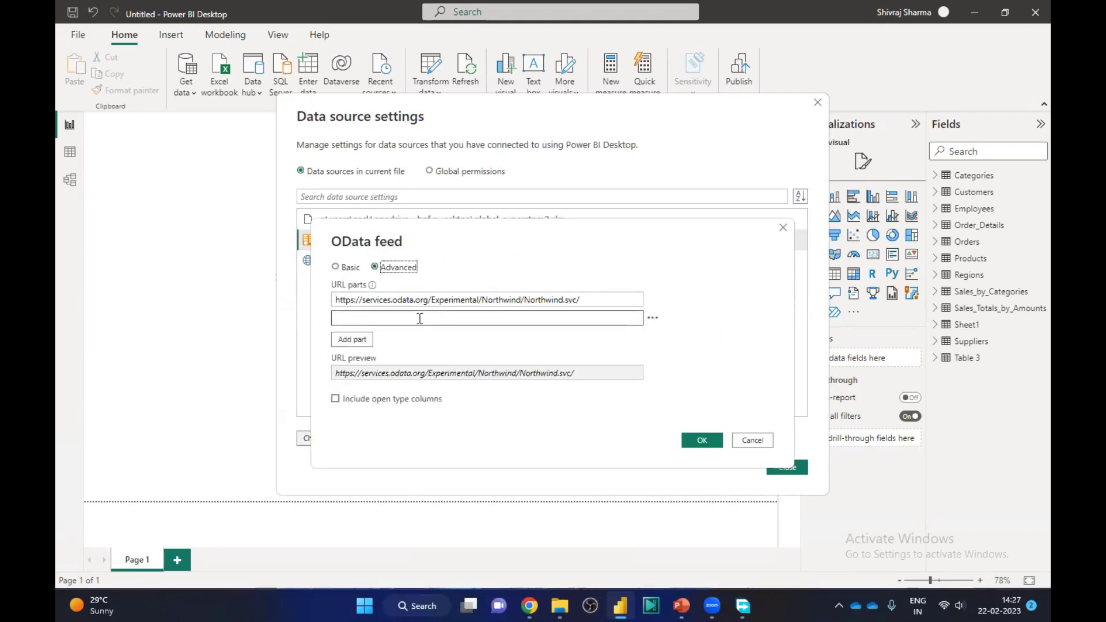
{"action": "left_click", "coordinate": [420, 319]}
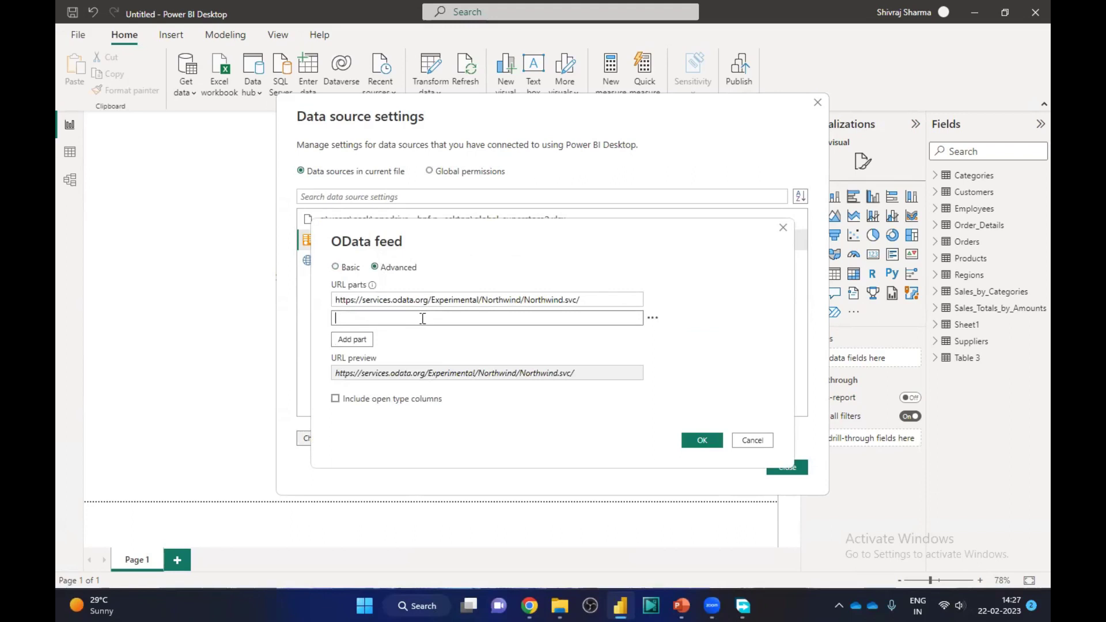
{"action": "left_click", "coordinate": [336, 399]}
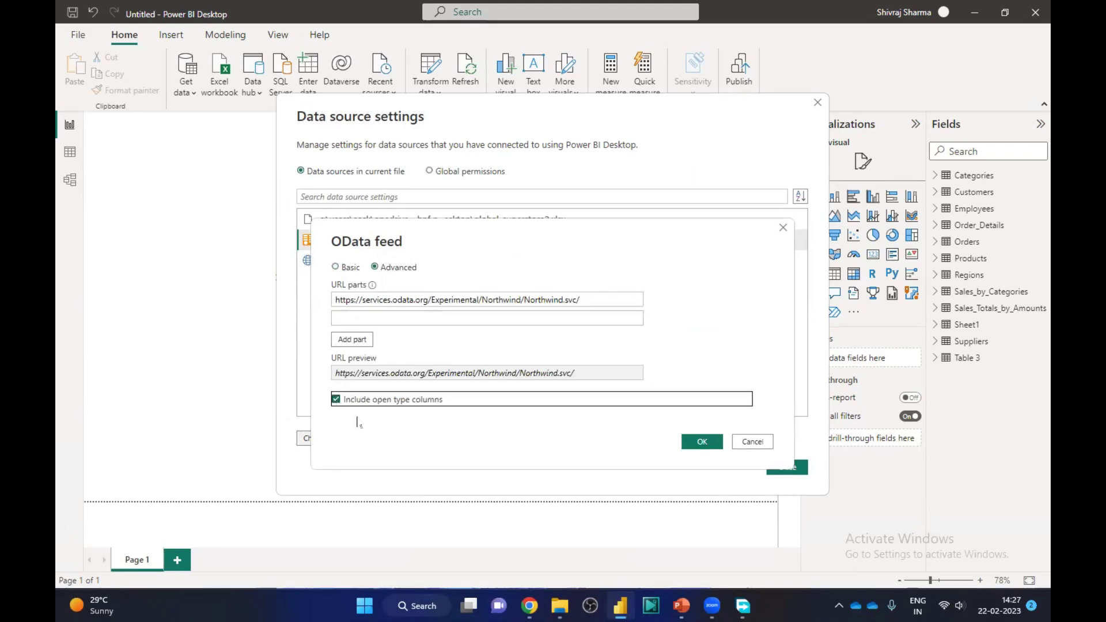
{"action": "left_click", "coordinate": [333, 404]}
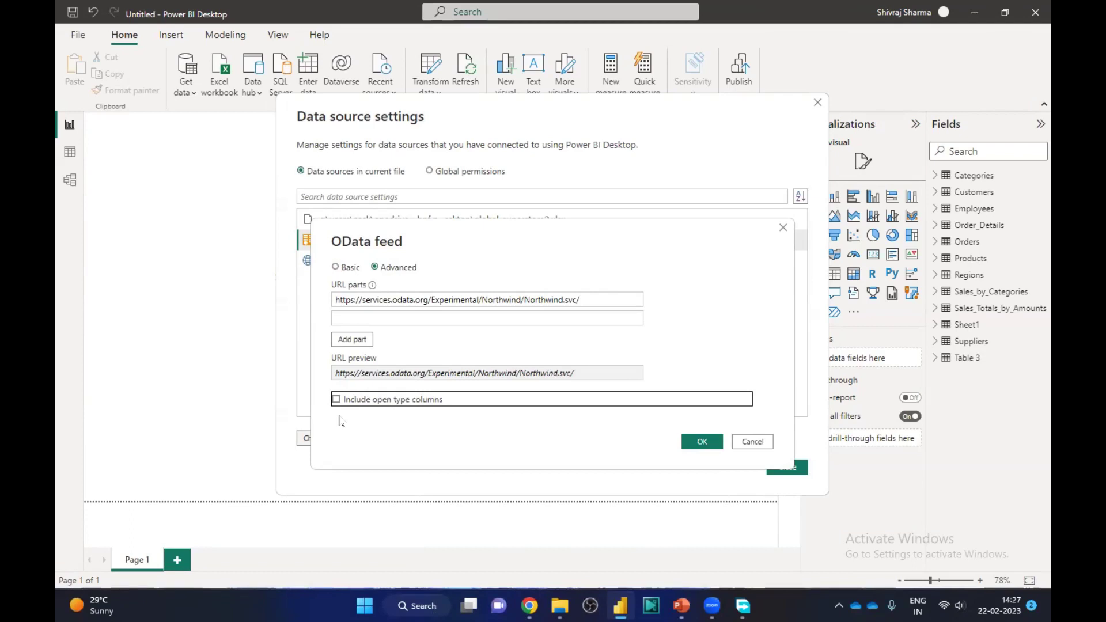
{"action": "left_click", "coordinate": [406, 302]}
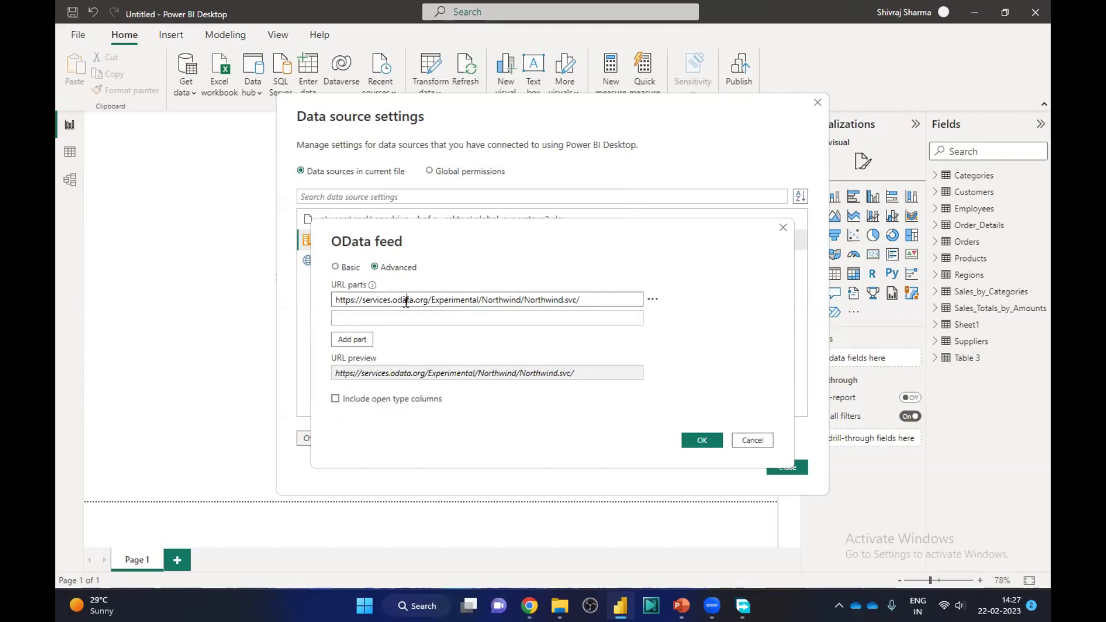
{"action": "left_click", "coordinate": [340, 268]}
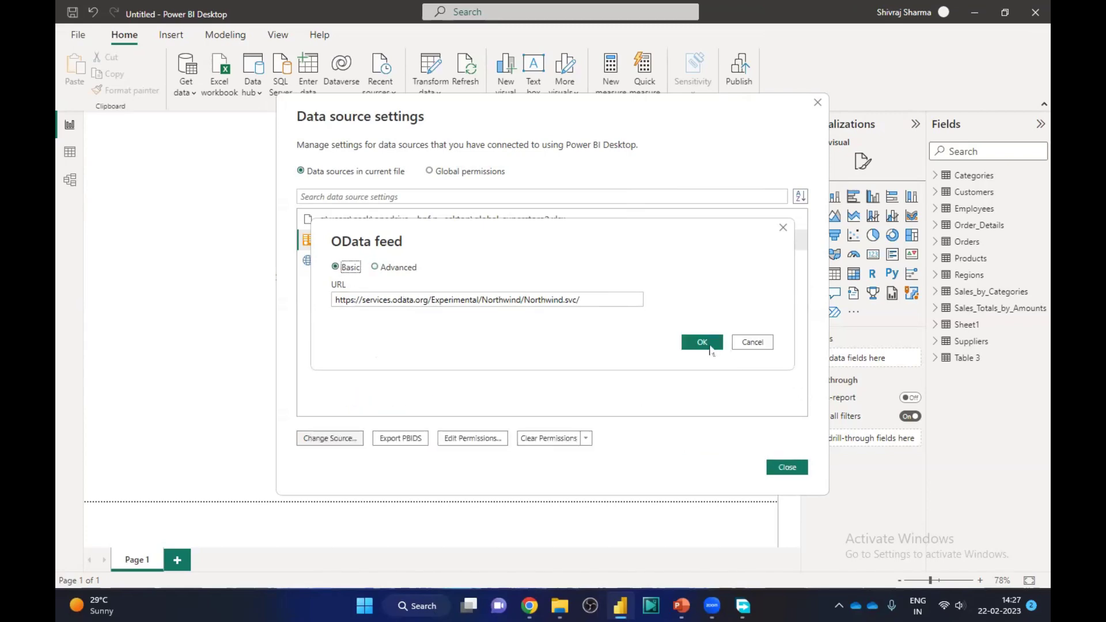
{"action": "left_click", "coordinate": [703, 342]}
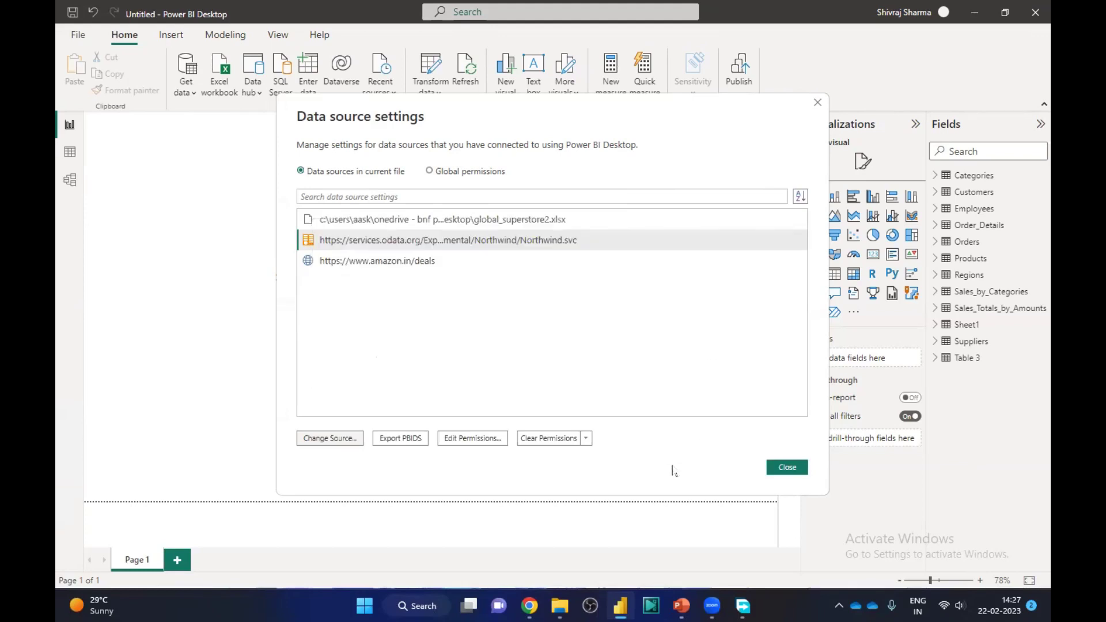
{"action": "left_click", "coordinate": [379, 262]}
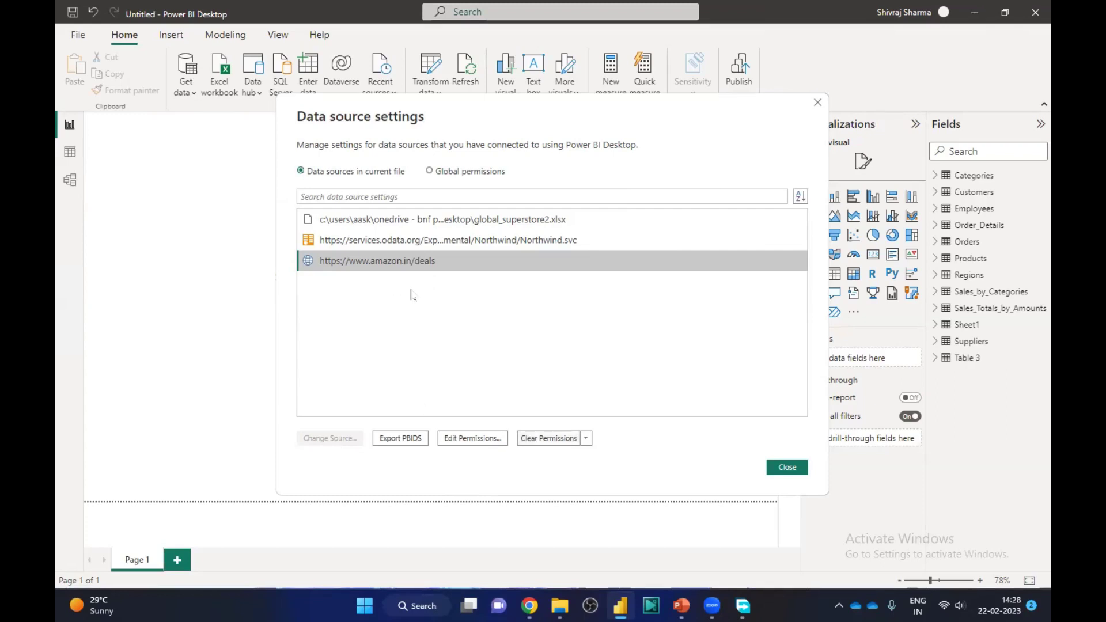
{"action": "left_click", "coordinate": [399, 439]}
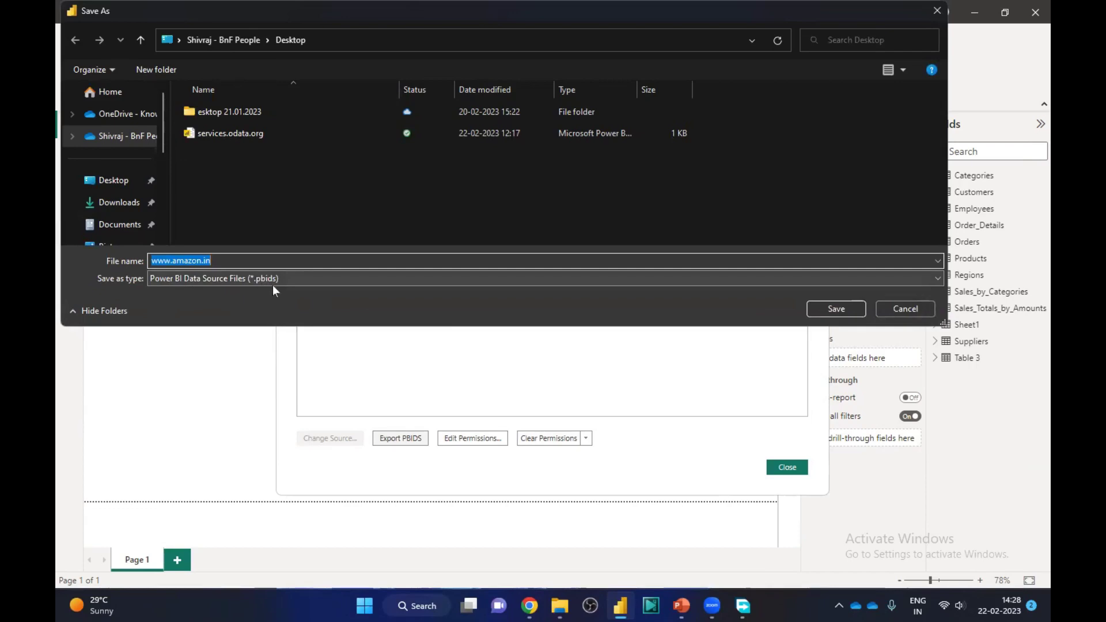
{"action": "left_click", "coordinate": [92, 180]}
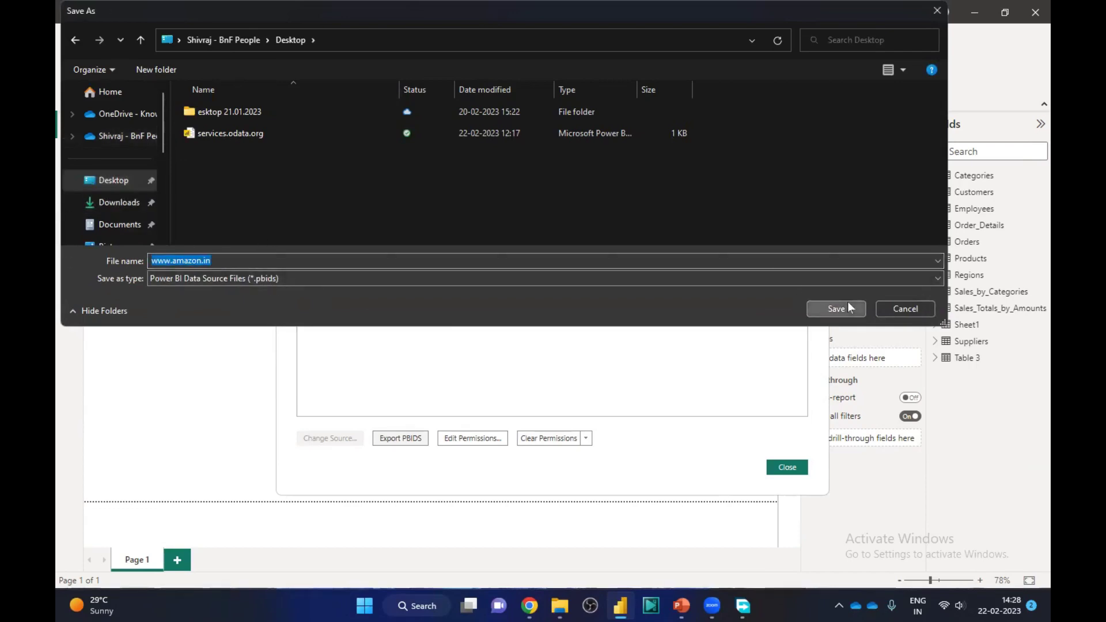
{"action": "left_click", "coordinate": [848, 305]}
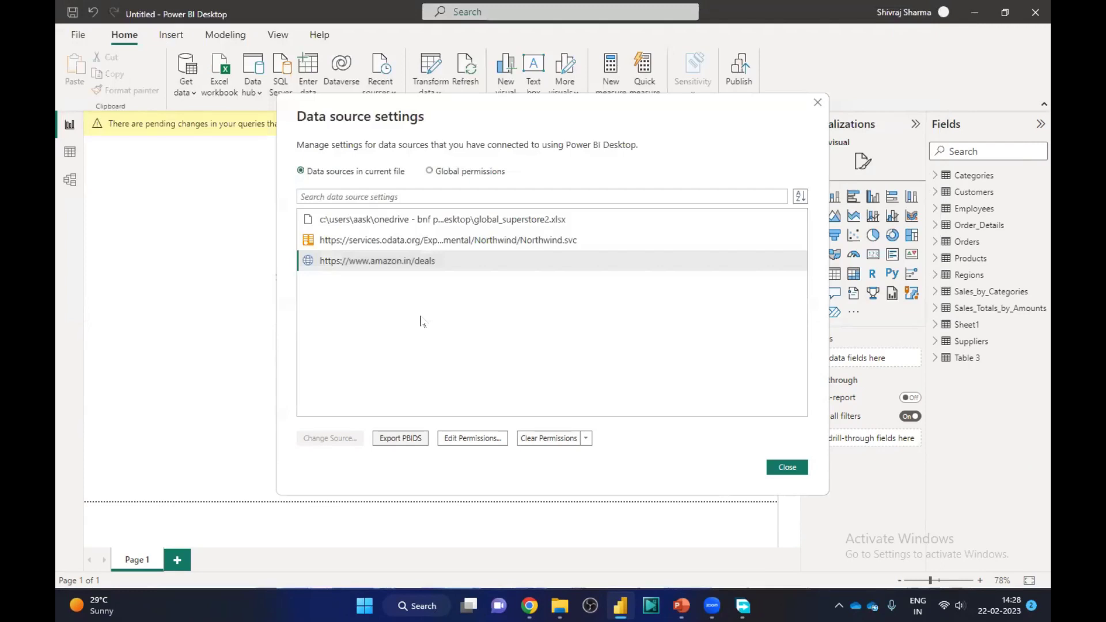
{"action": "key", "text": "super+d"}
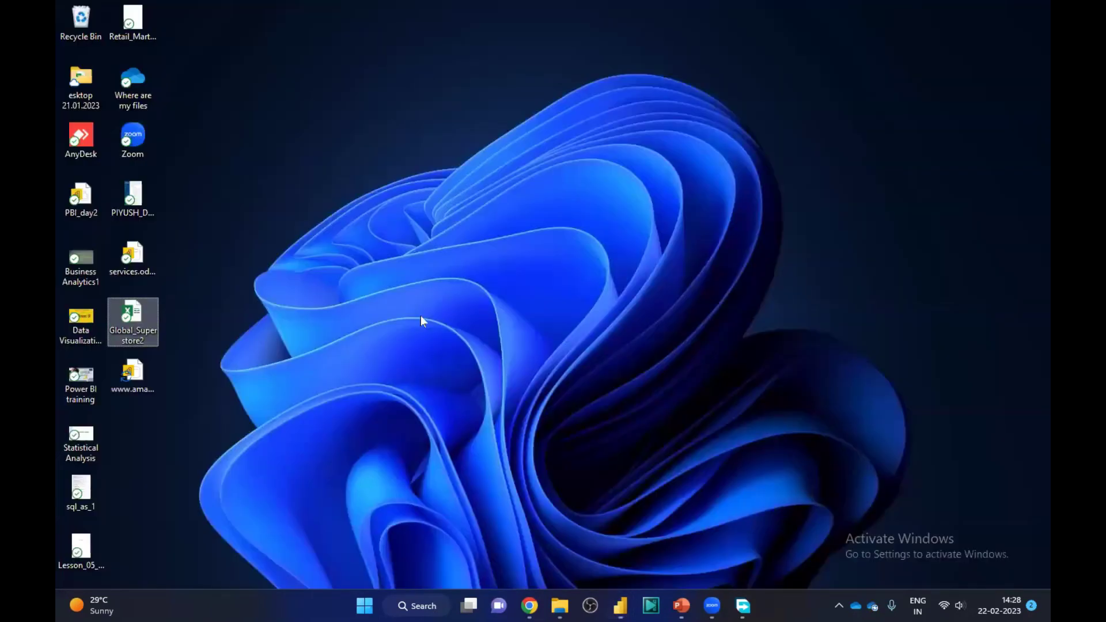
{"action": "left_click", "coordinate": [134, 375]}
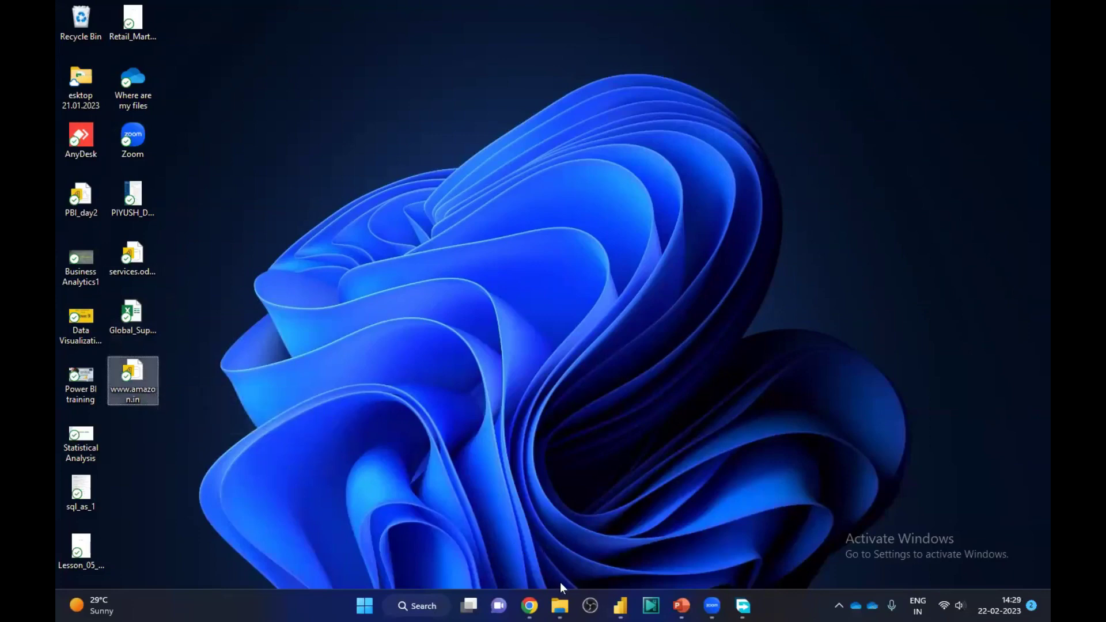
Switch back to Power BI Desktop, review the access methods in the Amazon deals source's permissions, and save Anonymous access
{"action": "left_click", "coordinate": [621, 605]}
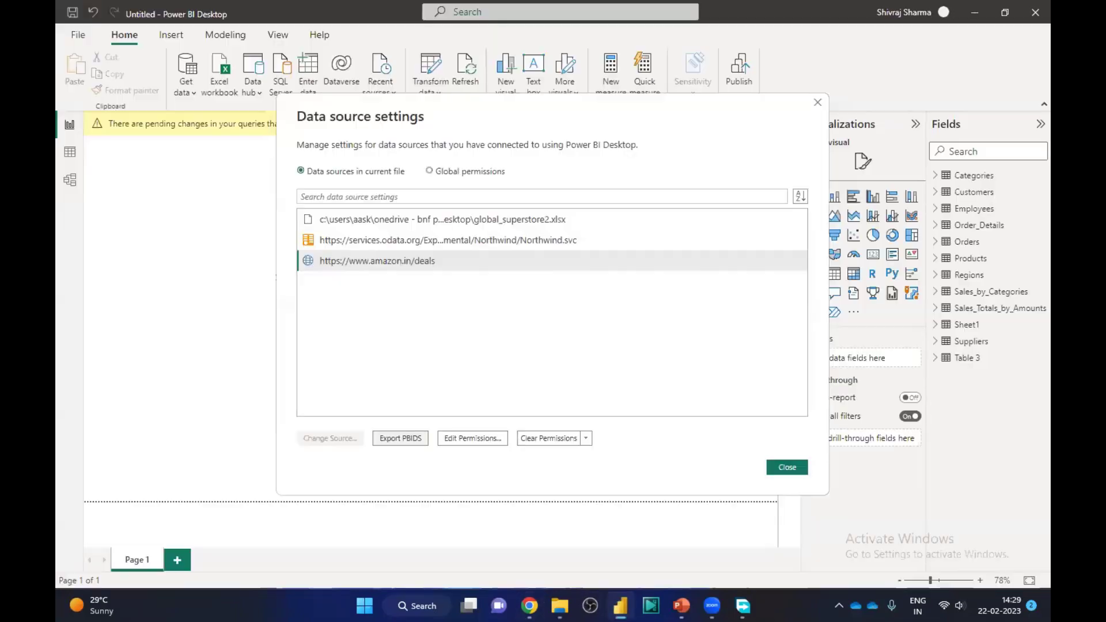
{"action": "mouse_move", "coordinate": [561, 602]}
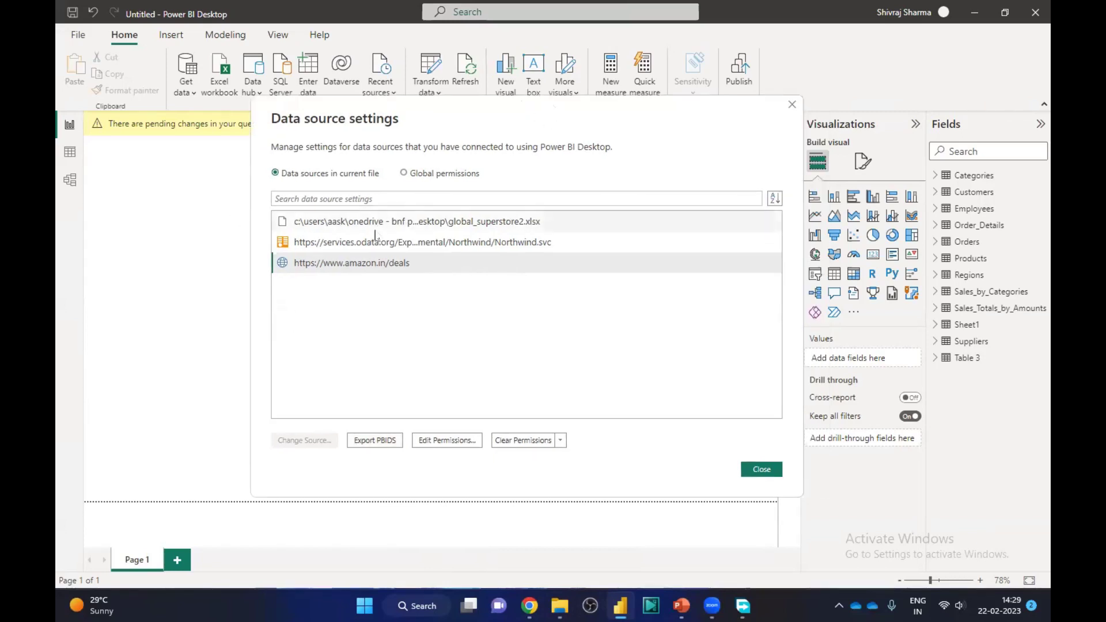
{"action": "left_click", "coordinate": [452, 444]}
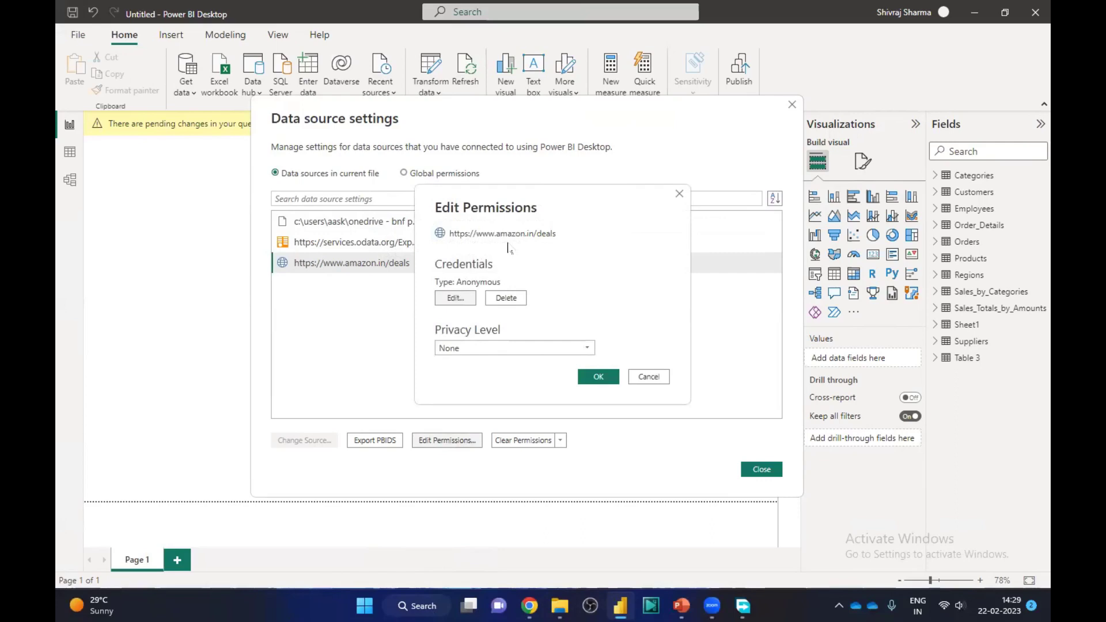
{"action": "left_click", "coordinate": [458, 298]}
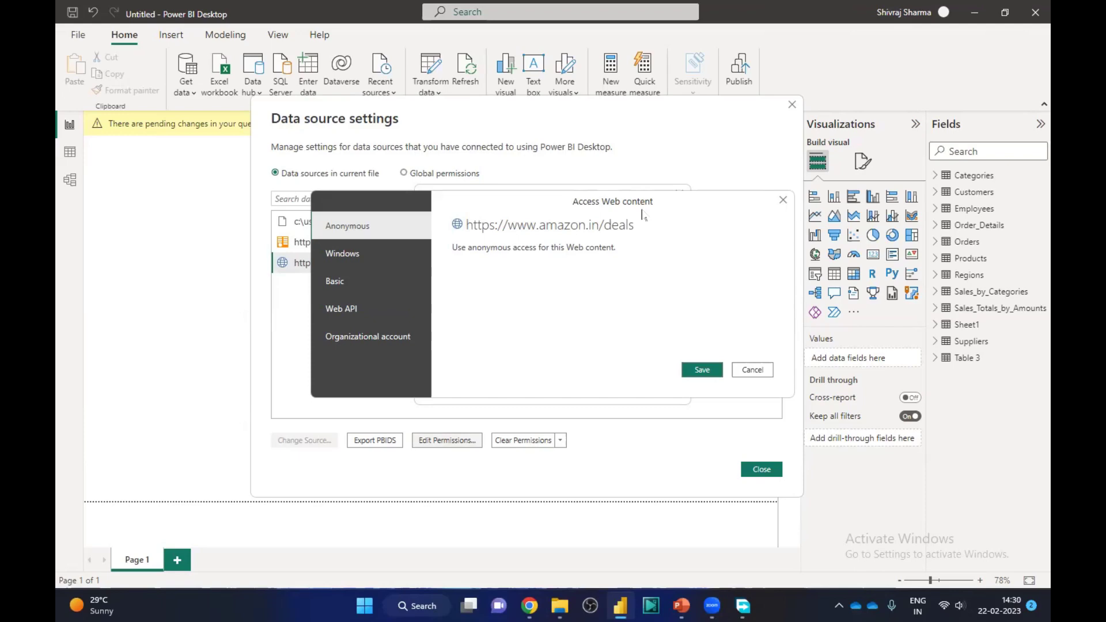
{"action": "left_click", "coordinate": [359, 311]}
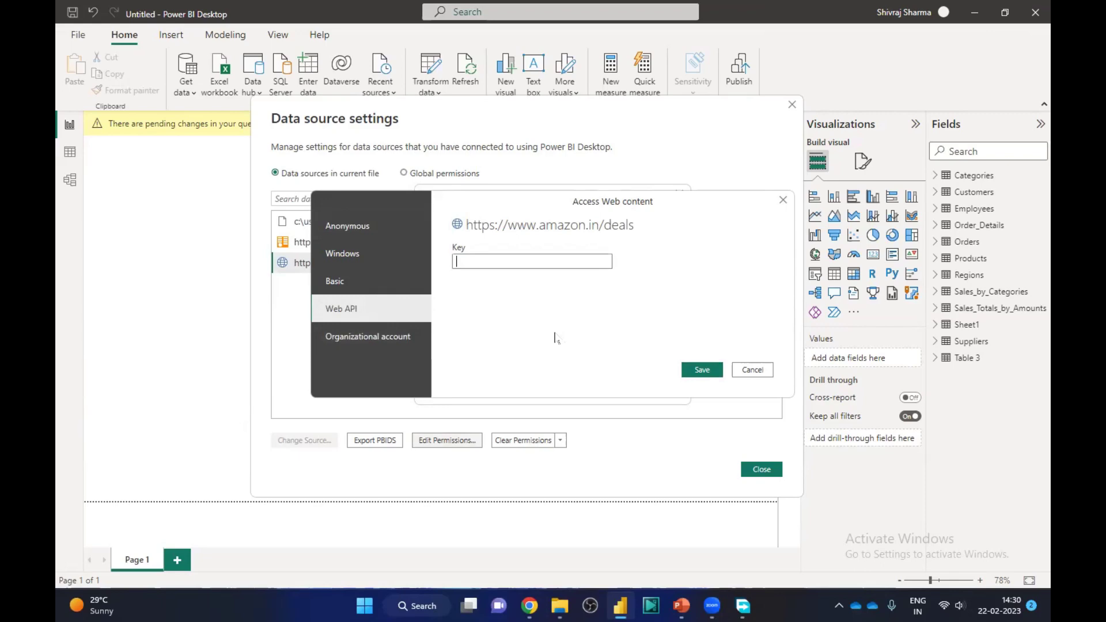
{"action": "left_click", "coordinate": [365, 338]}
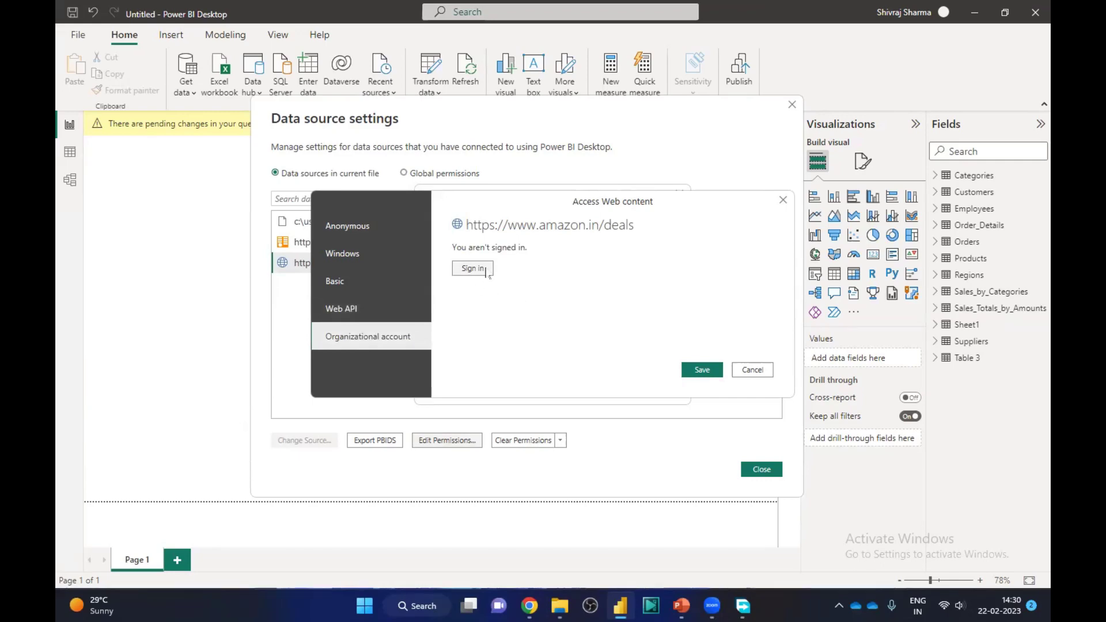
{"action": "left_click", "coordinate": [353, 268]}
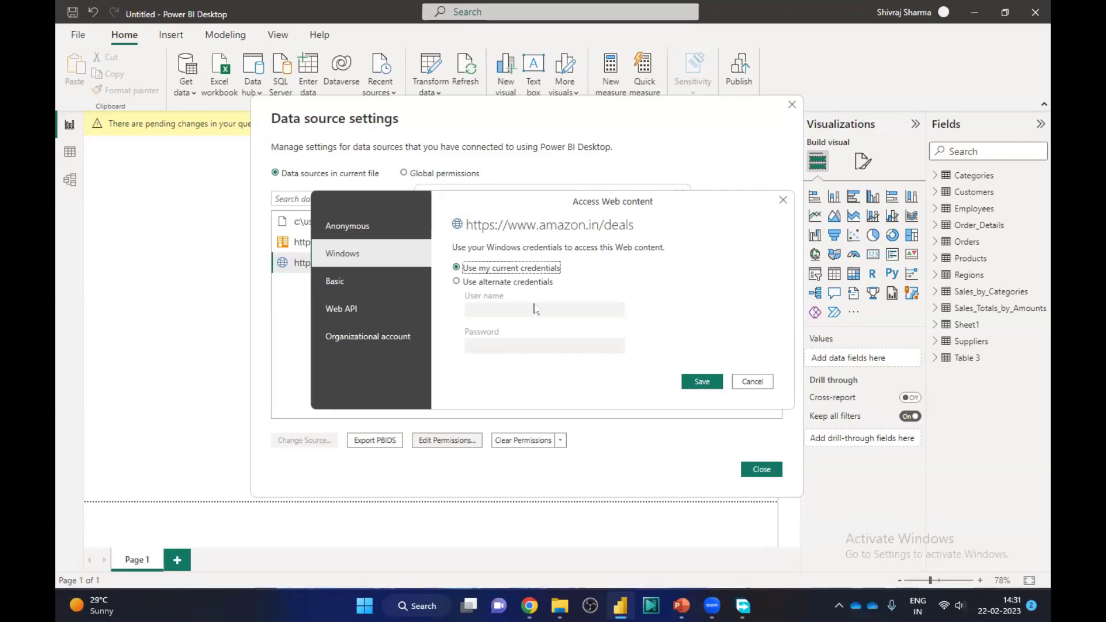
{"action": "left_click", "coordinate": [352, 310]}
{"action": "left_click", "coordinate": [354, 285]}
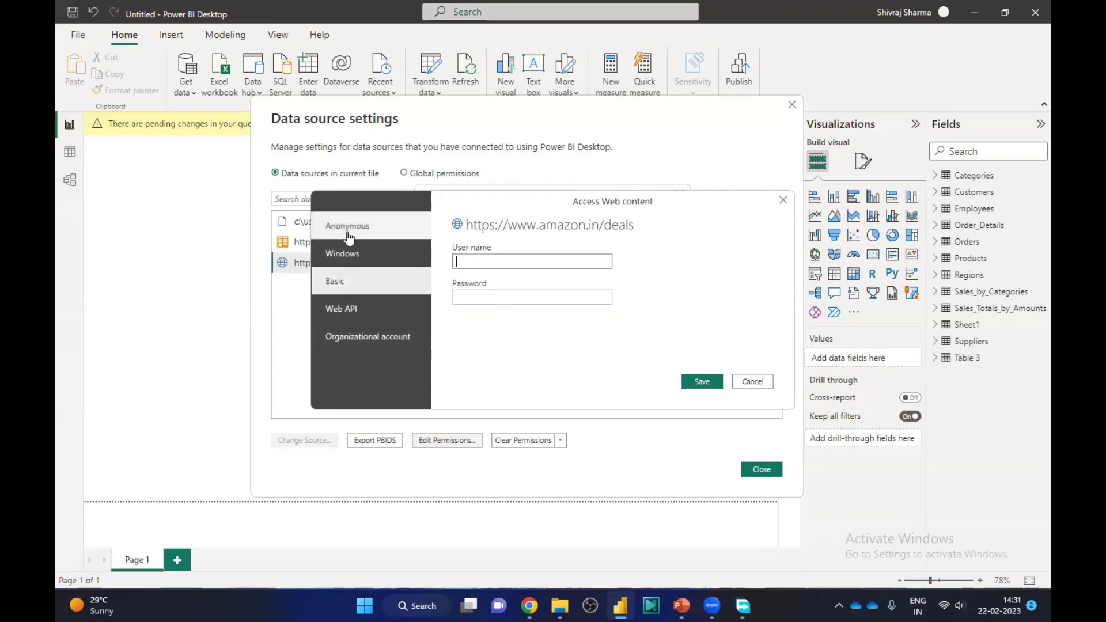
{"action": "left_click", "coordinate": [386, 232]}
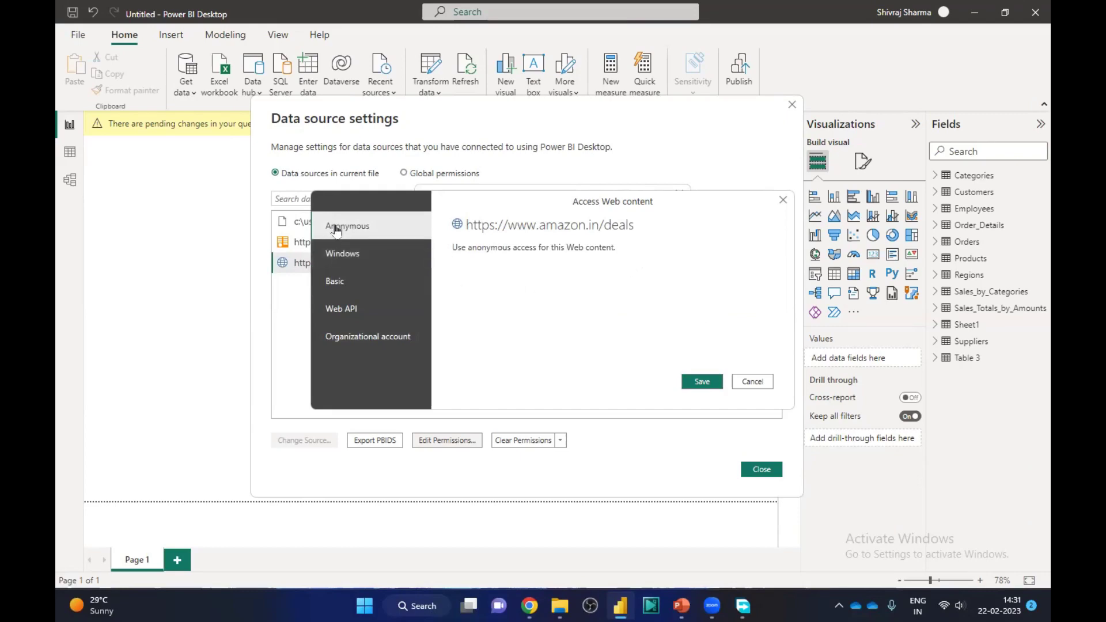
{"action": "left_click", "coordinate": [704, 383]}
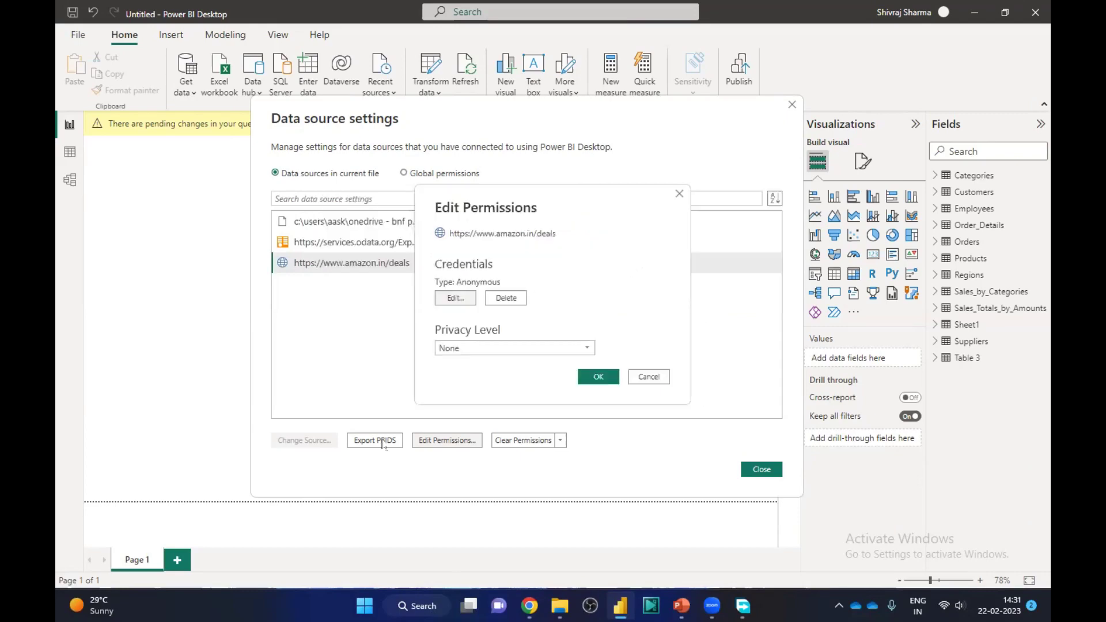
Delete the Amazon deals source's stored credentials and confirm the deletion of all its permissions
{"action": "left_click", "coordinate": [511, 300]}
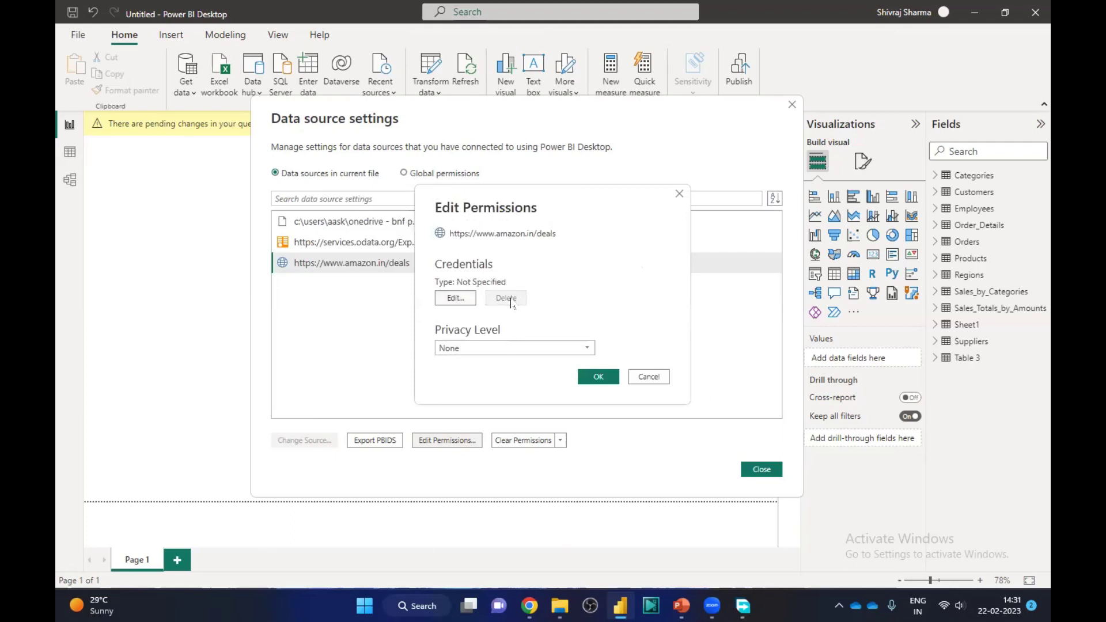
{"action": "left_click", "coordinate": [599, 378]}
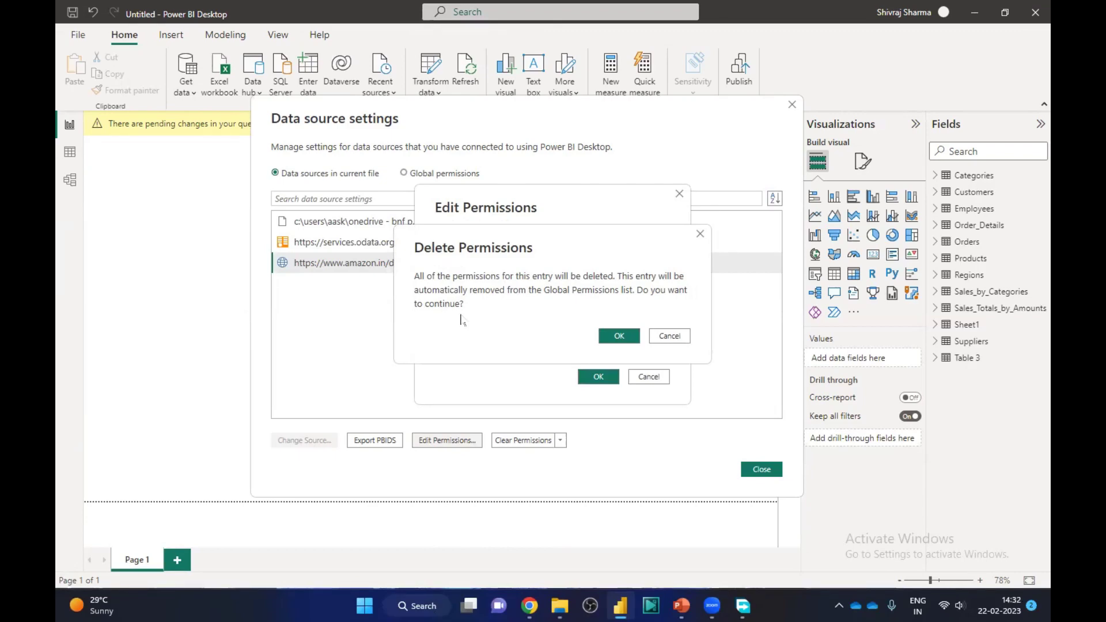
{"action": "left_click", "coordinate": [624, 336]}
{"action": "key", "text": "Return"}
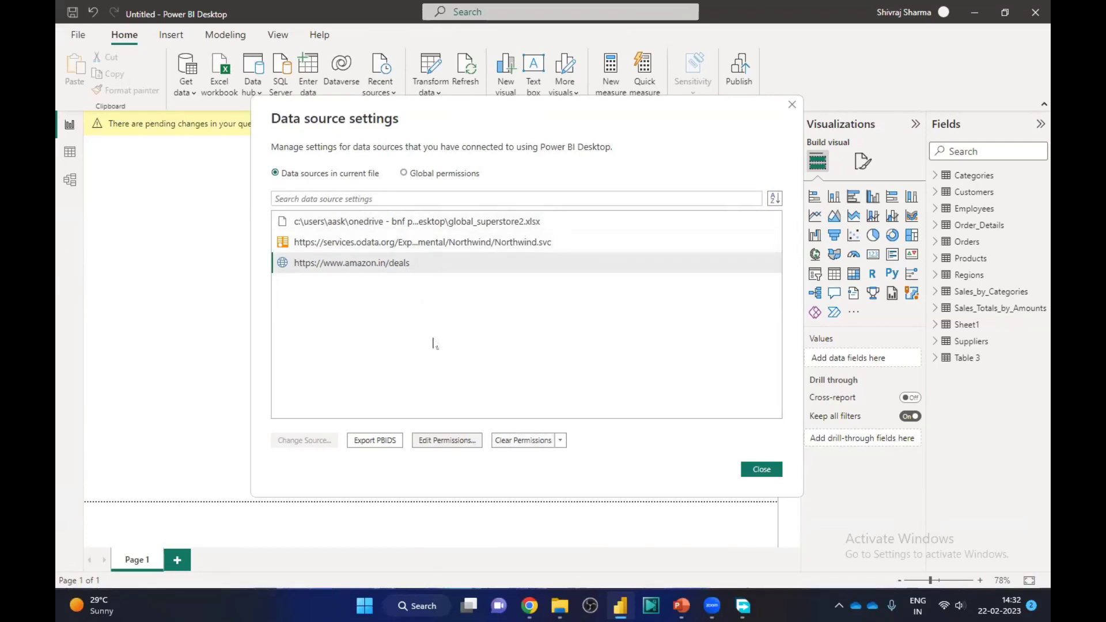
Clear the permissions of the listed data sources, including the Amazon deals and Northwind OData entries, and close the data source settings
{"action": "left_click", "coordinate": [529, 441]}
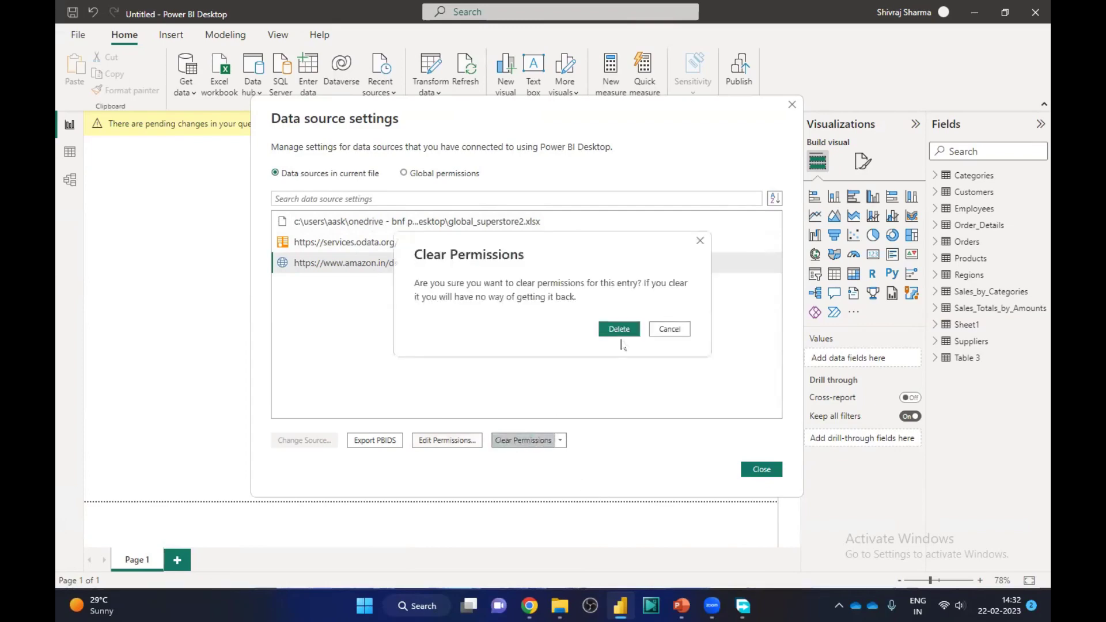
{"action": "left_click", "coordinate": [617, 330]}
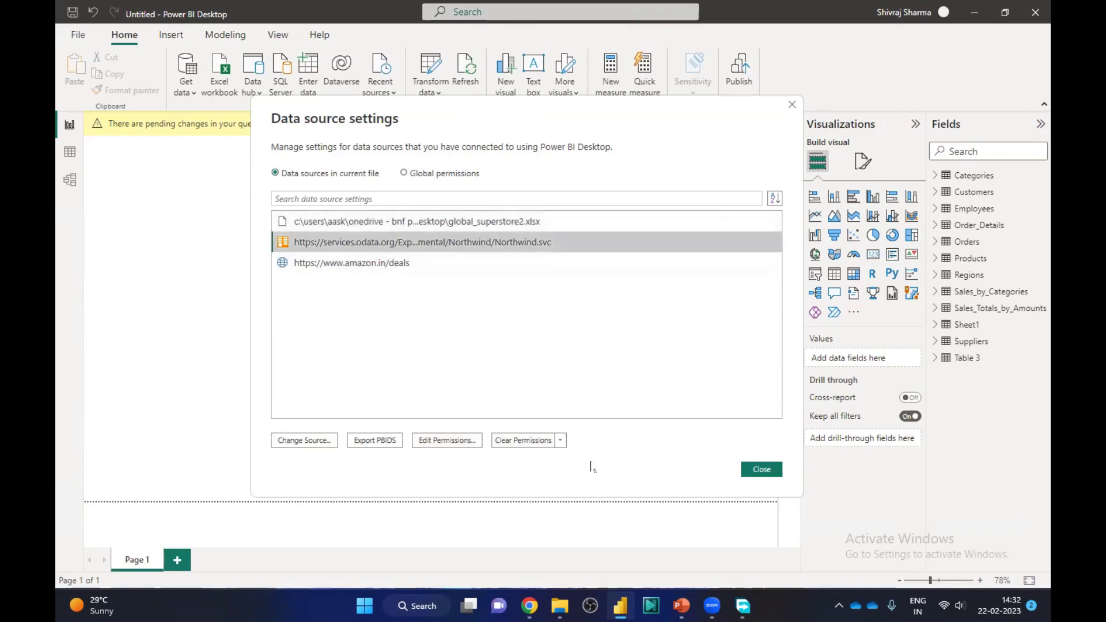
{"action": "left_click", "coordinate": [525, 441]}
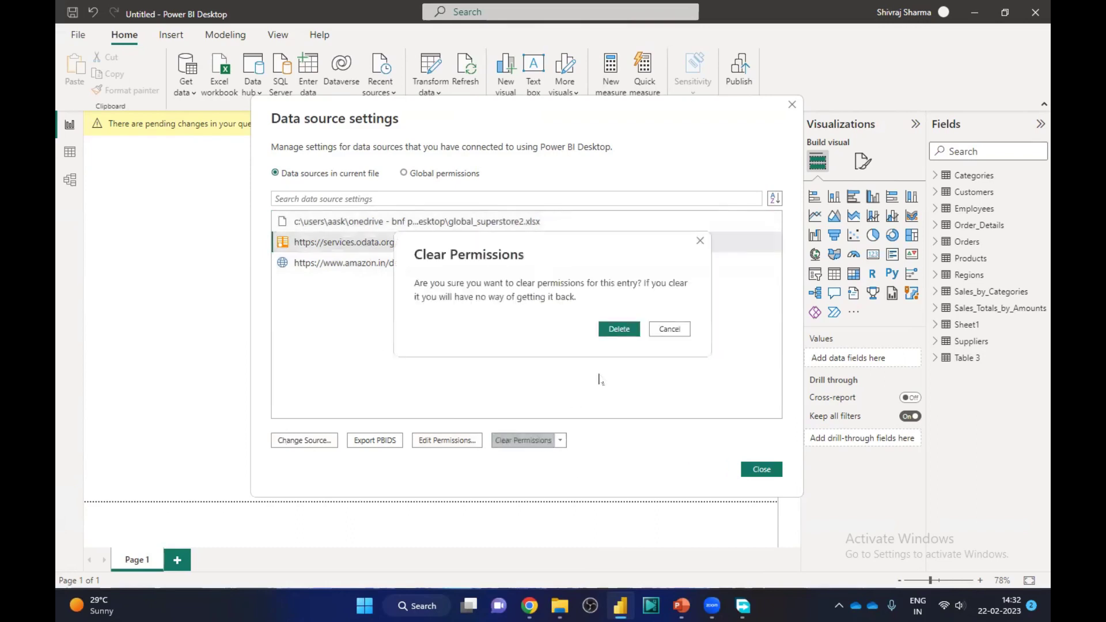
{"action": "left_click", "coordinate": [618, 329]}
{"action": "left_click", "coordinate": [351, 263]}
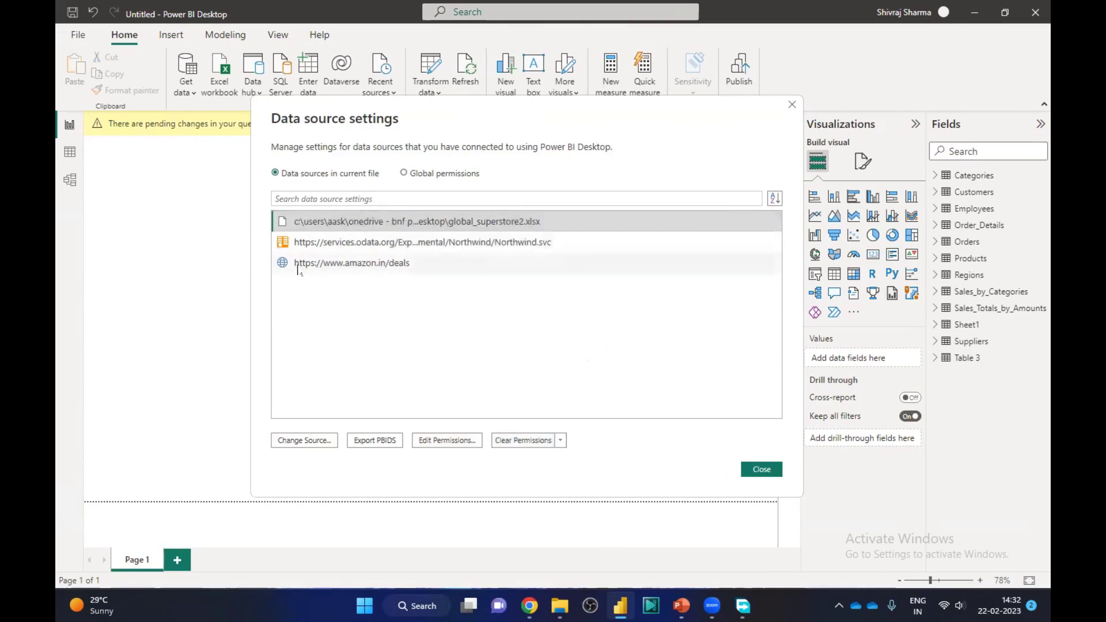
{"action": "left_click", "coordinate": [523, 441]}
{"action": "left_click", "coordinate": [634, 330]}
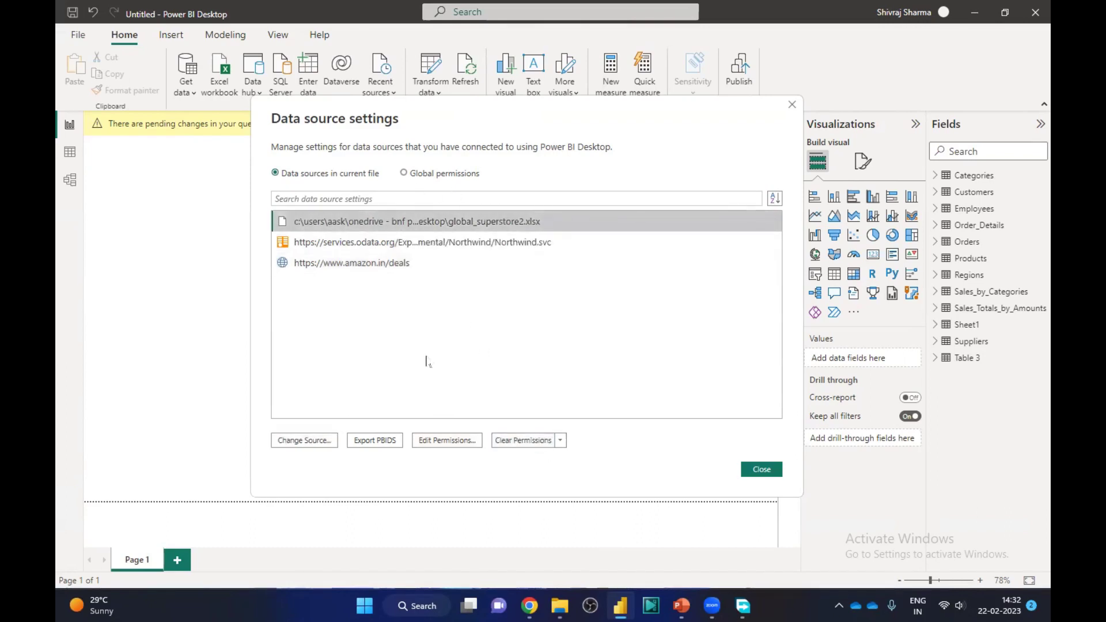
{"action": "left_click", "coordinate": [753, 475]}
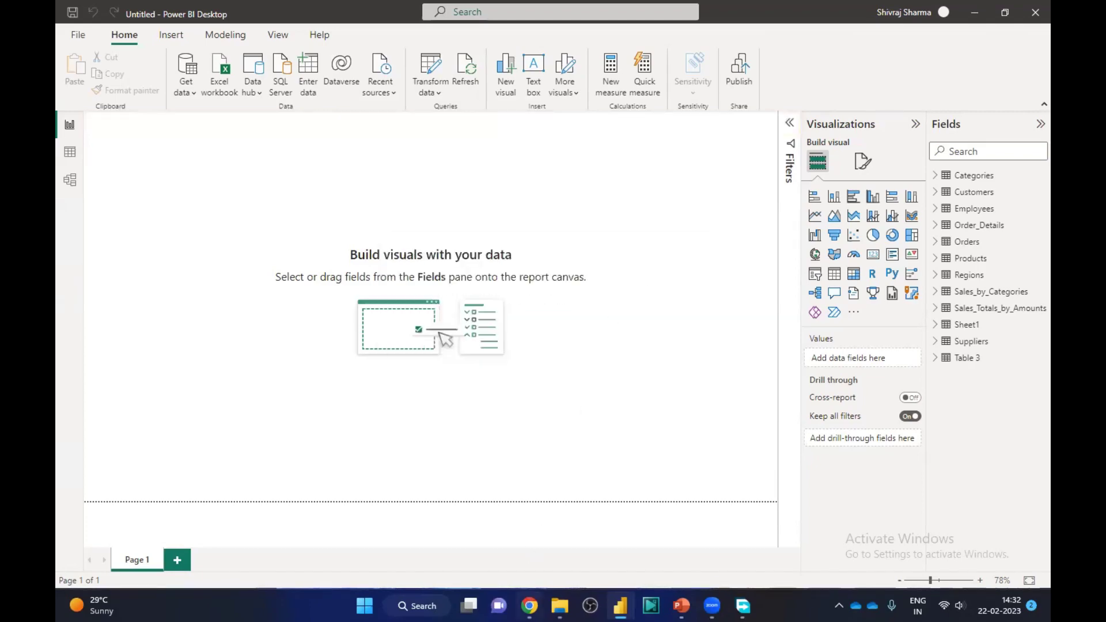
Check the Amazon Today's Deals page in the browser and start a Basic web data connection in Power BI Desktop with its URL
{"action": "left_click", "coordinate": [530, 606]}
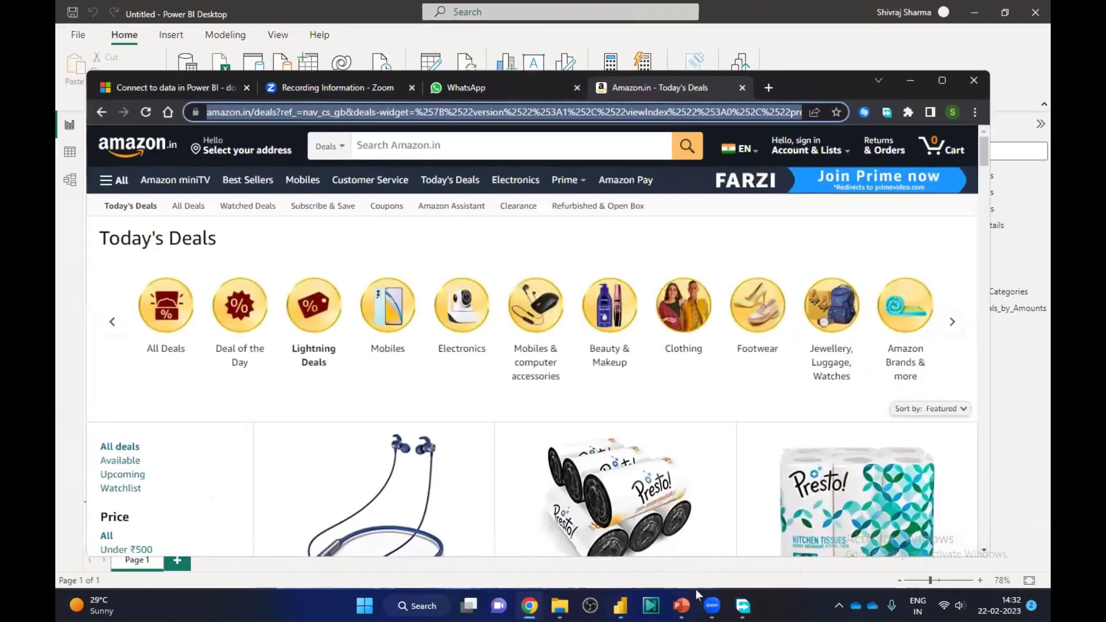
{"action": "left_click", "coordinate": [621, 605]}
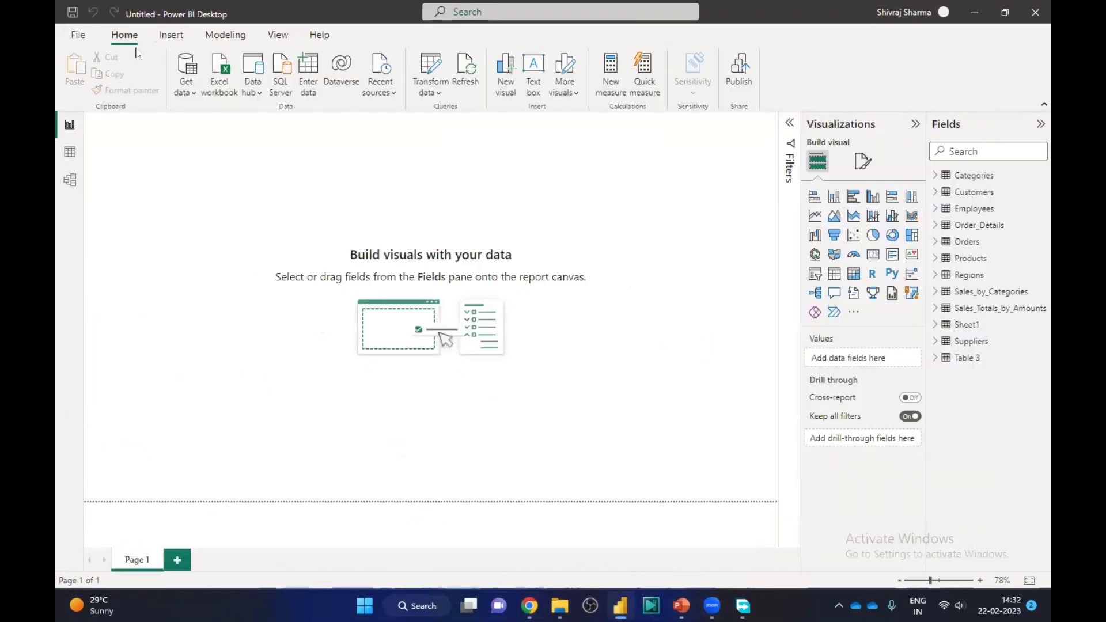
{"action": "left_click", "coordinate": [196, 93]}
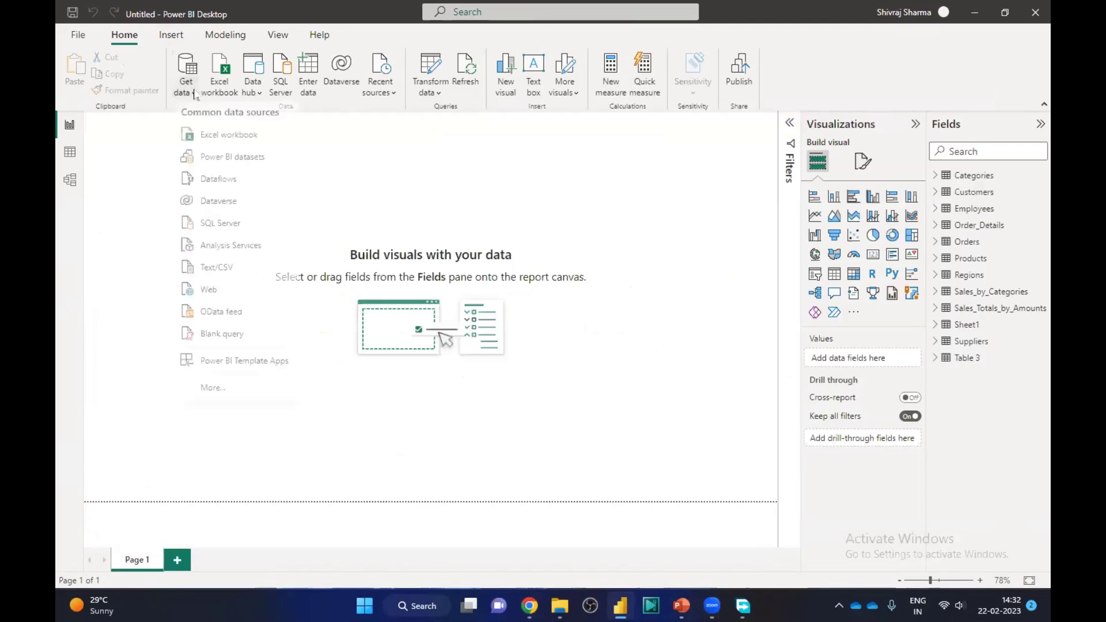
{"action": "left_click", "coordinate": [209, 289]}
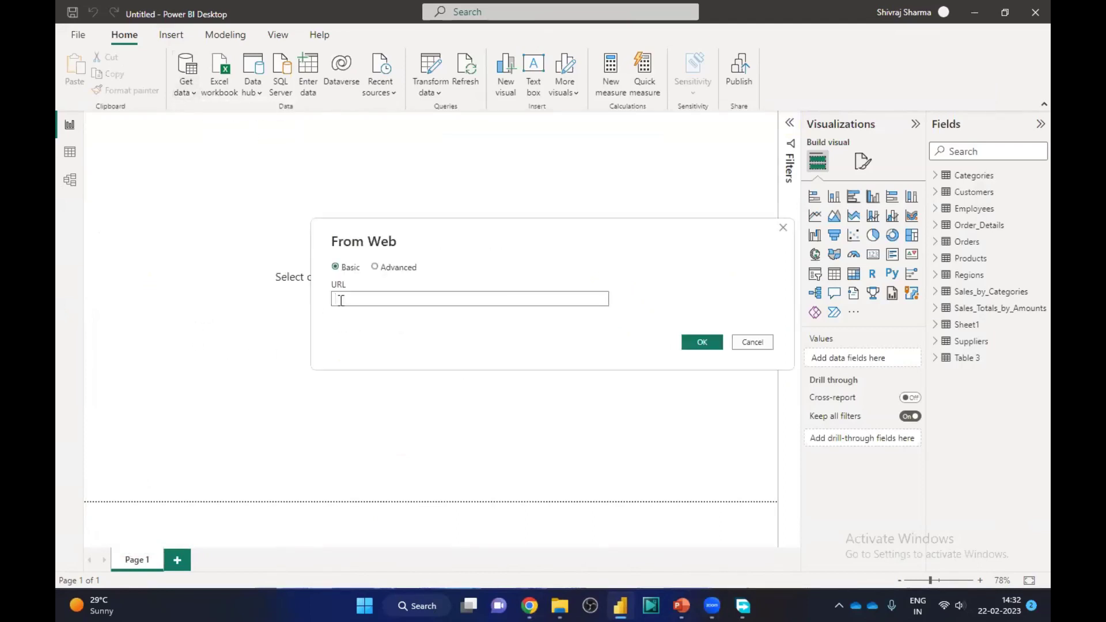
{"action": "key", "text": "ctrl+v"}
{"action": "left_click", "coordinate": [702, 342]}
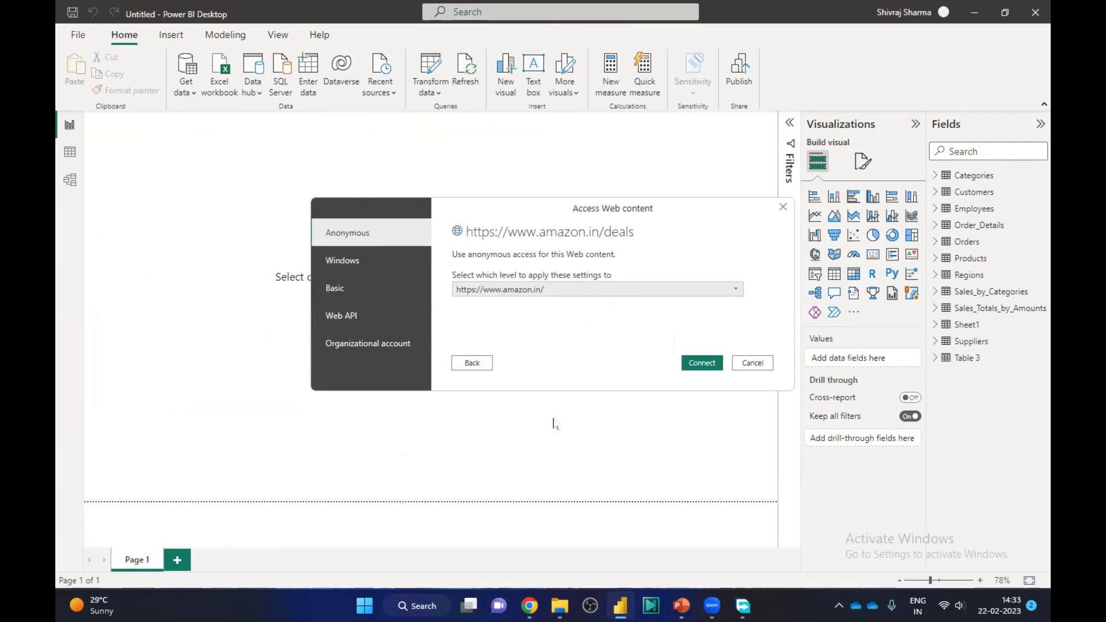
{"action": "left_click", "coordinate": [354, 274]}
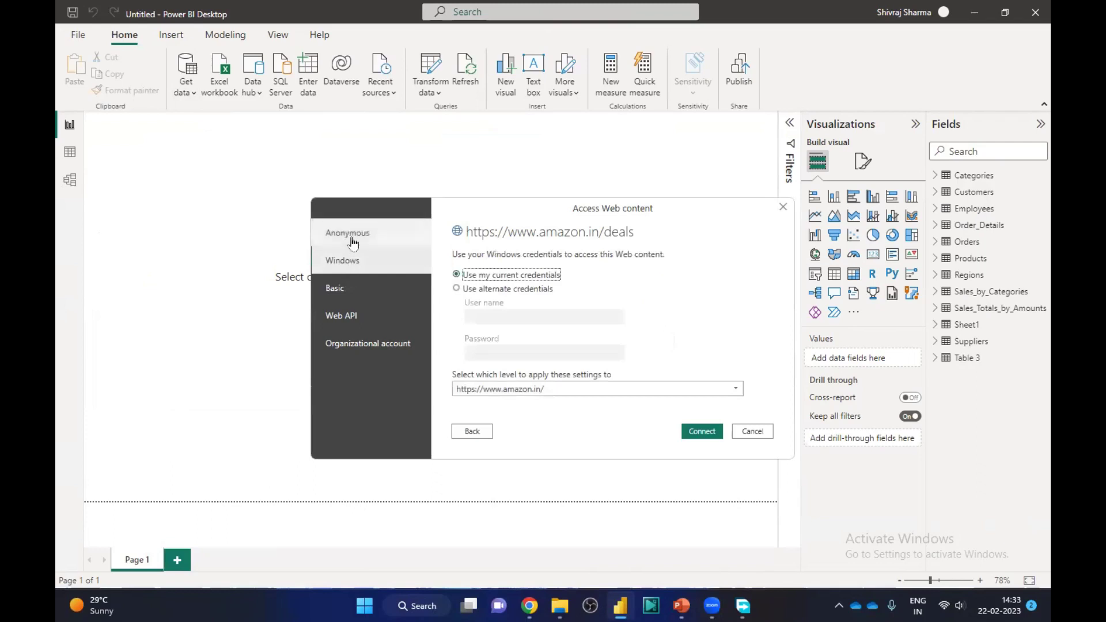
{"action": "left_click", "coordinate": [356, 242]}
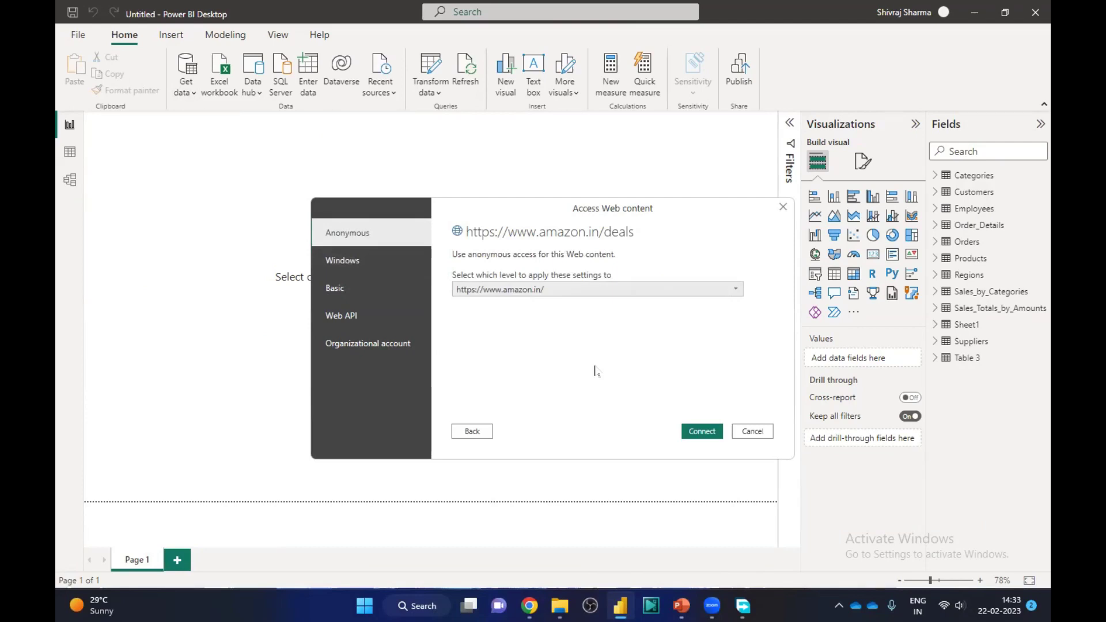
{"action": "left_click", "coordinate": [700, 432]}
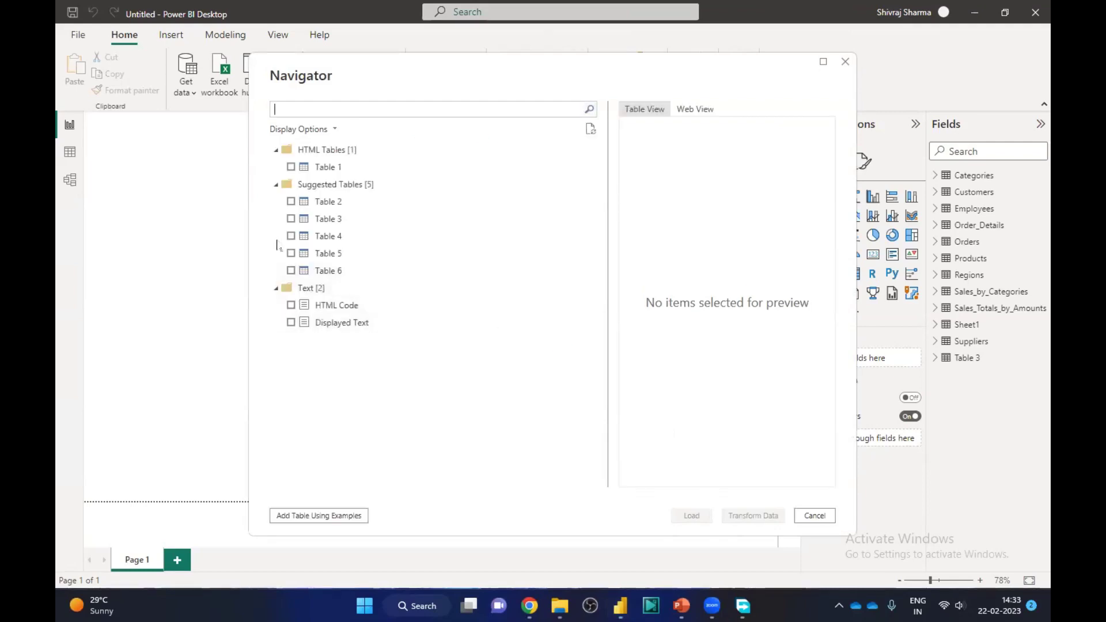
Preview Tables 3, 4 and 2 of the Amazon deals page in the Navigator, enlarge the preview of Table 2, and cancel without loading
{"action": "left_click", "coordinate": [291, 219]}
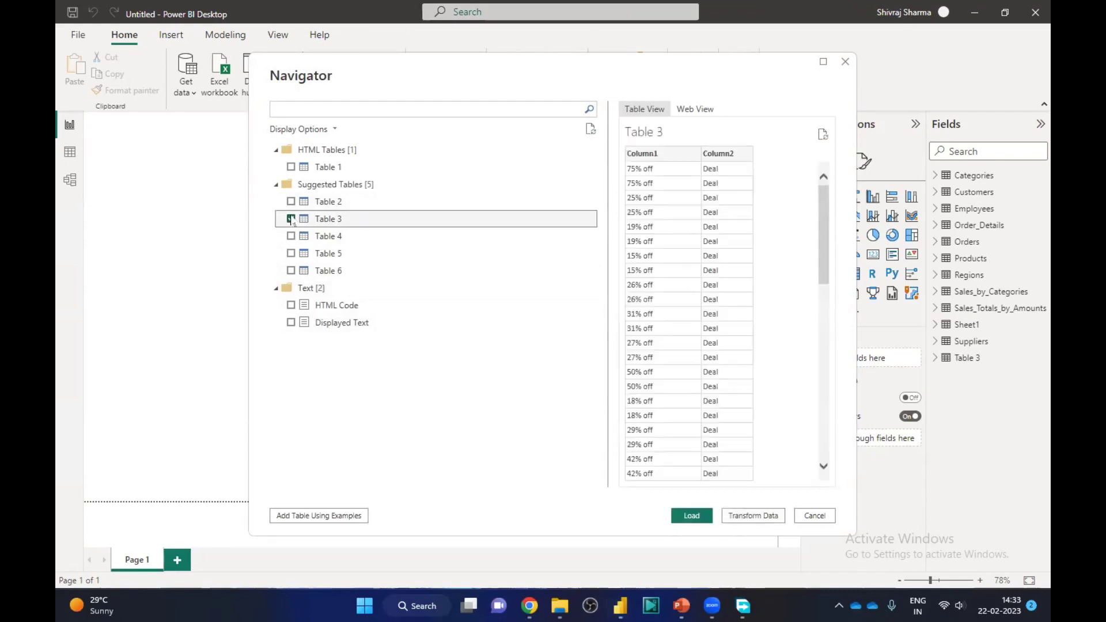
{"action": "left_click", "coordinate": [291, 236]}
{"action": "left_click", "coordinate": [292, 219]}
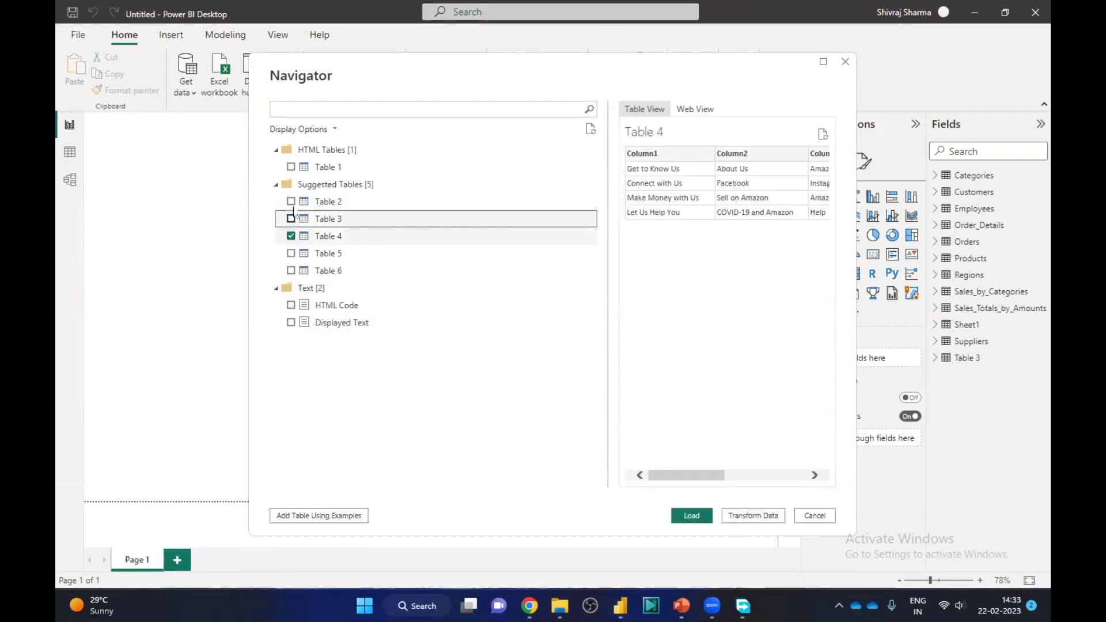
{"action": "left_click", "coordinate": [291, 201]}
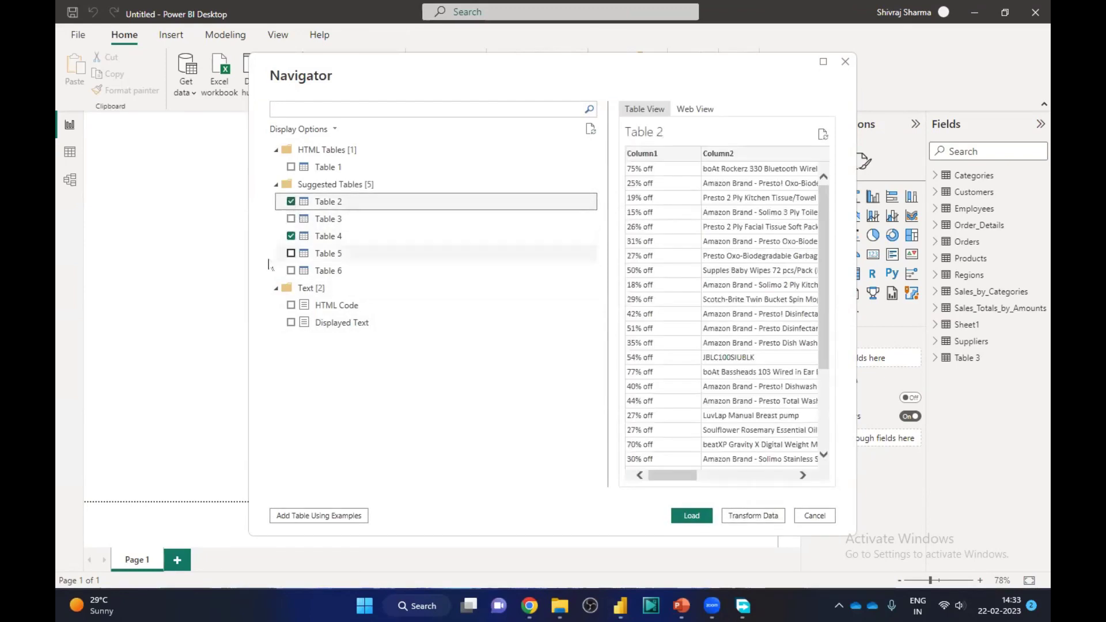
{"action": "left_click", "coordinate": [291, 236]}
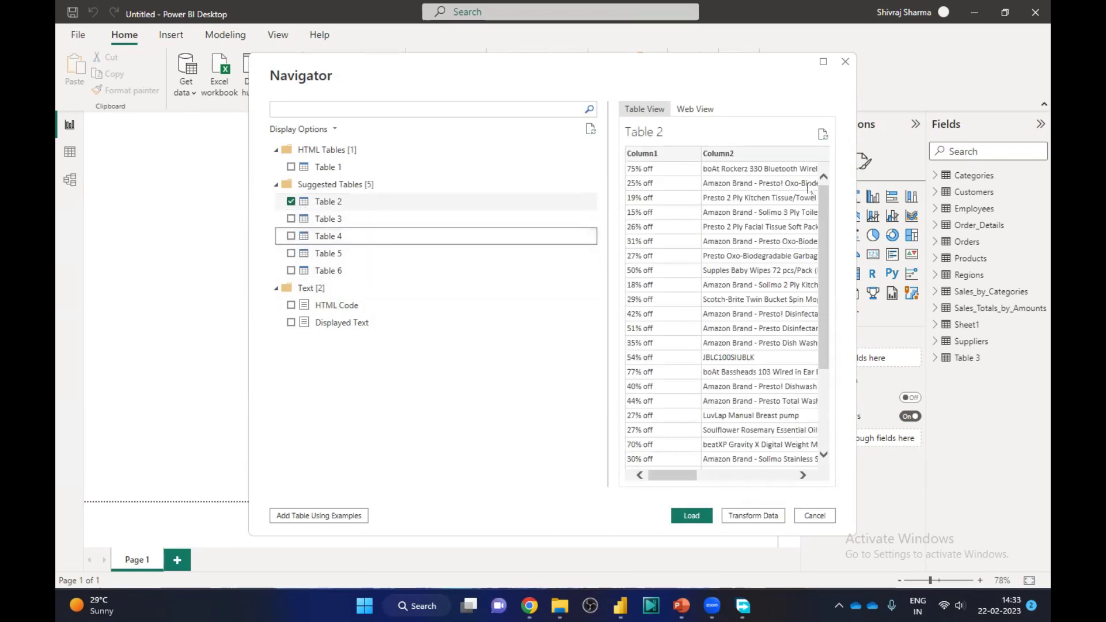
{"action": "left_click", "coordinate": [823, 61]}
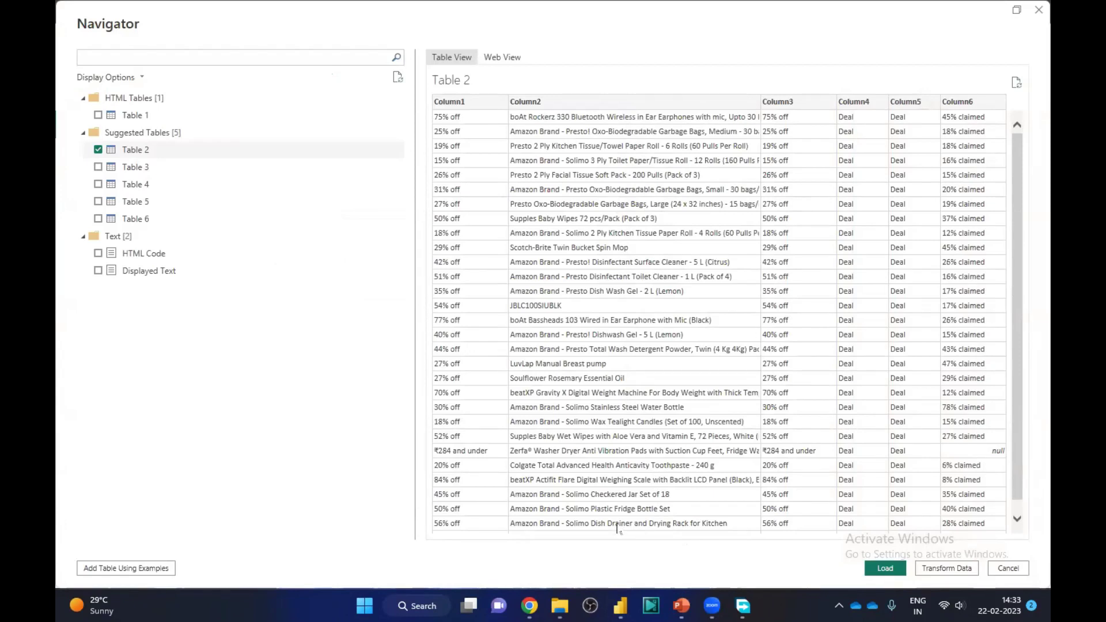
{"action": "left_click", "coordinate": [1007, 570]}
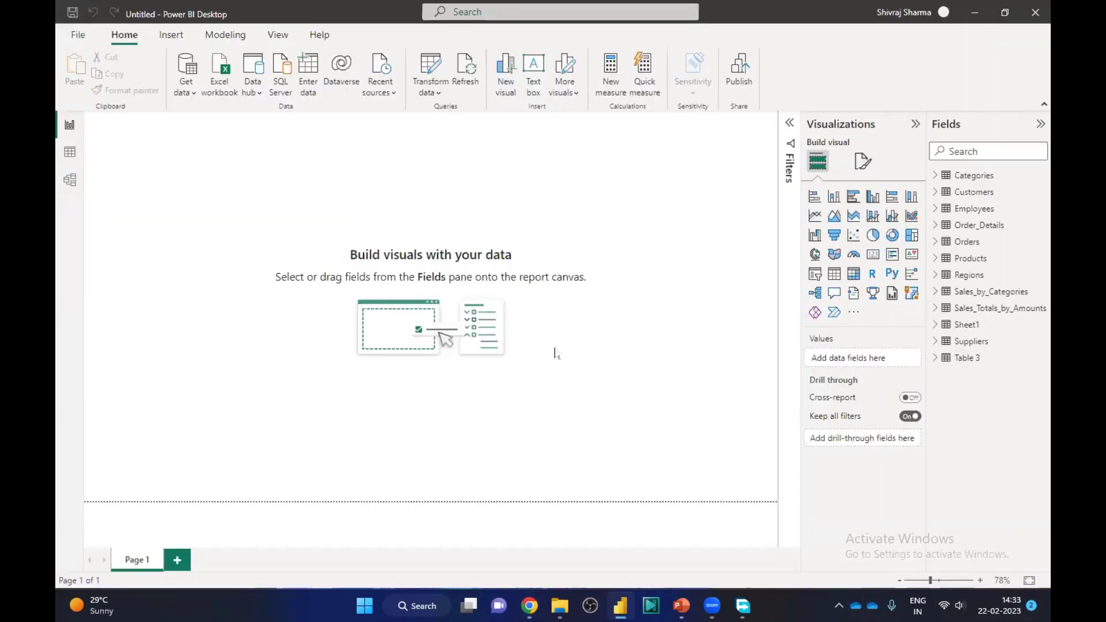
Open the data source settings and compare the sources in the current file with the global permissions list
{"action": "left_click", "coordinate": [86, 37]}
{"action": "left_click", "coordinate": [118, 257]}
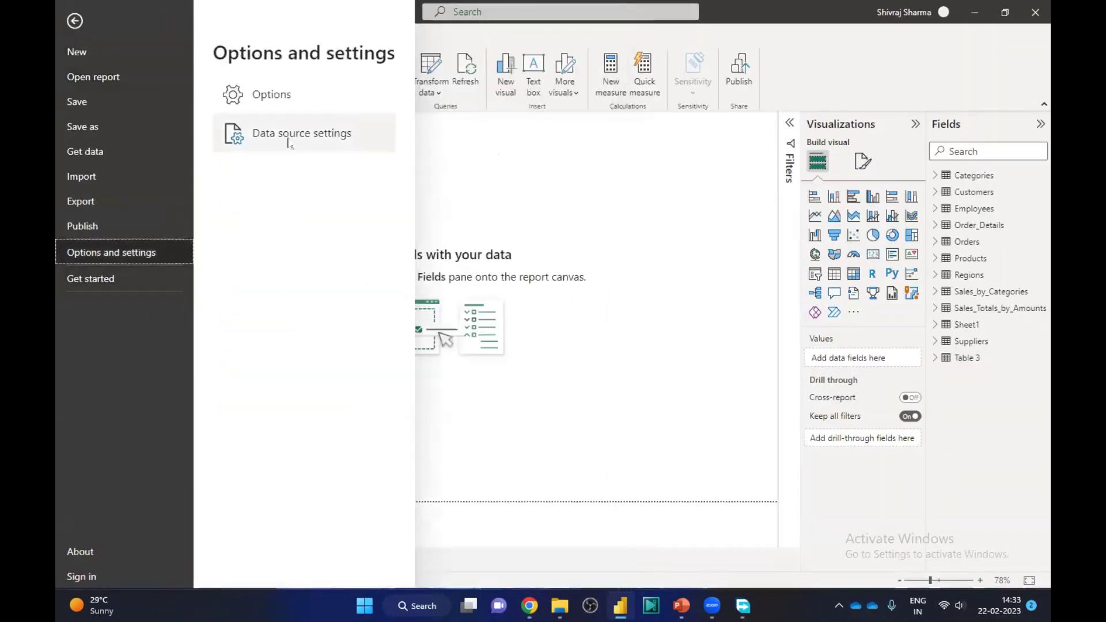
{"action": "left_click", "coordinate": [290, 139]}
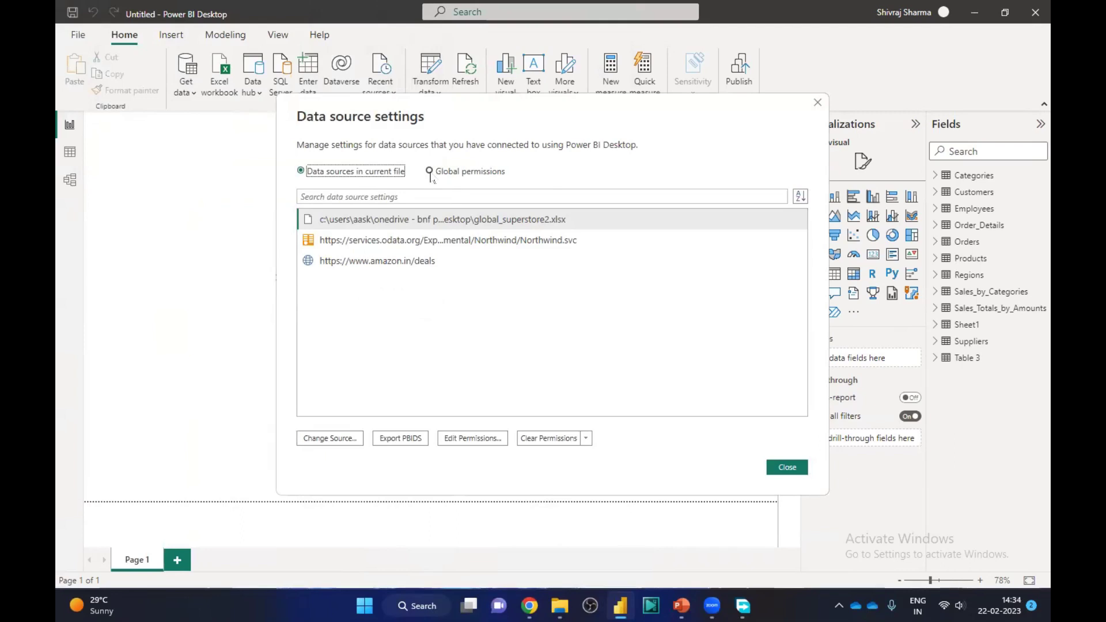
{"action": "left_click", "coordinate": [429, 171]}
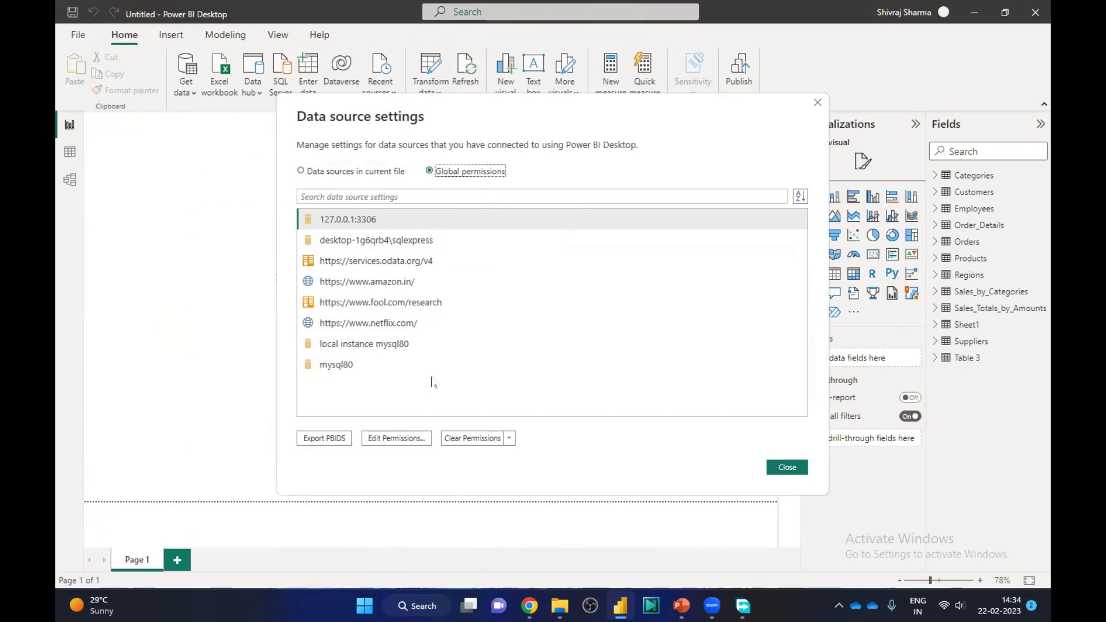
{"action": "left_click", "coordinate": [375, 261]}
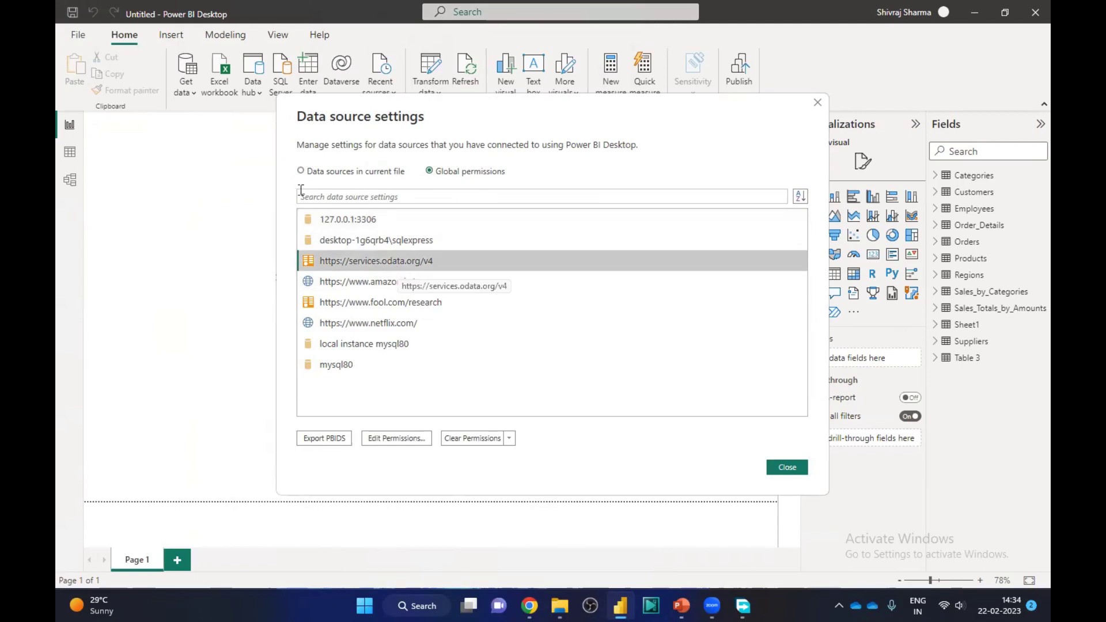
{"action": "left_click", "coordinate": [301, 171]}
{"action": "left_click", "coordinate": [384, 242]}
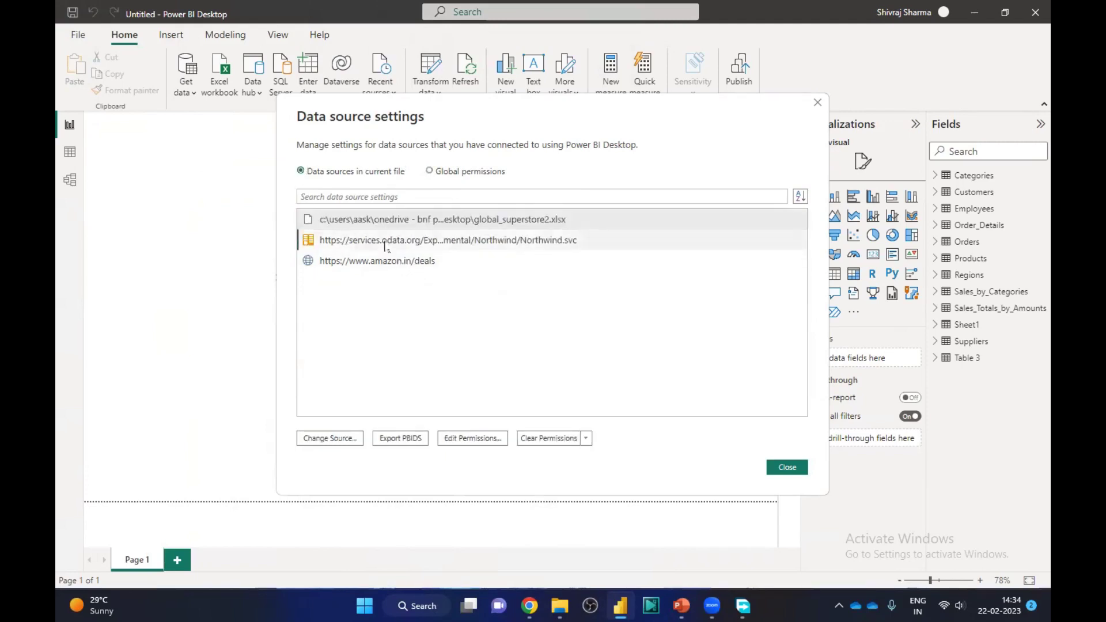
{"action": "left_click", "coordinate": [431, 172]}
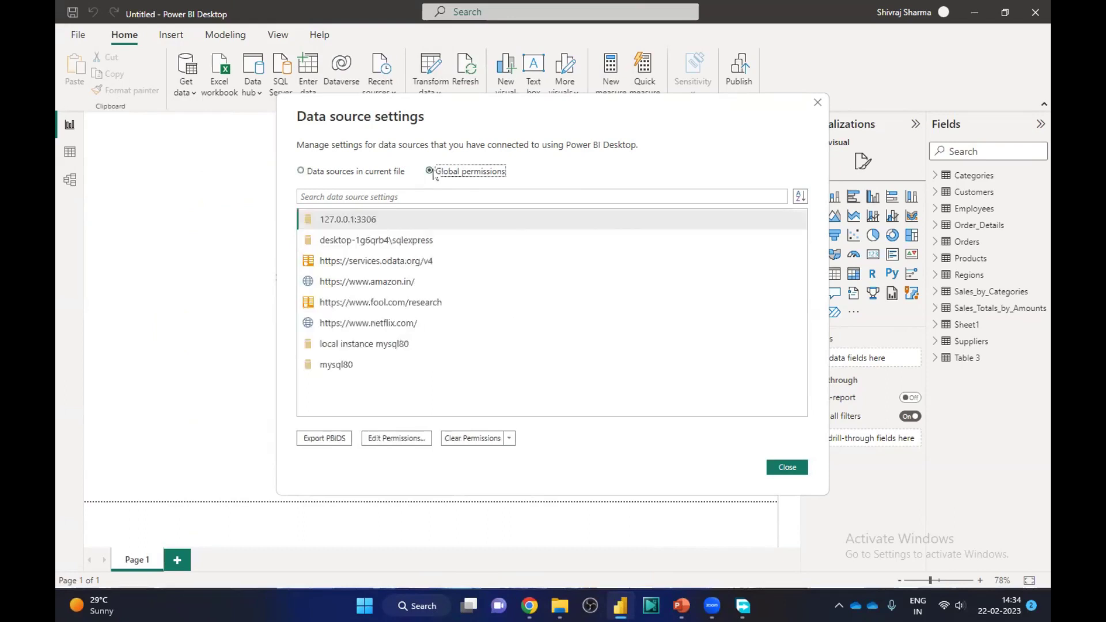
Look through the Amazon, Netflix, mysql80 and local instance mysql80 entries in the global permissions list
{"action": "left_click", "coordinate": [367, 285]}
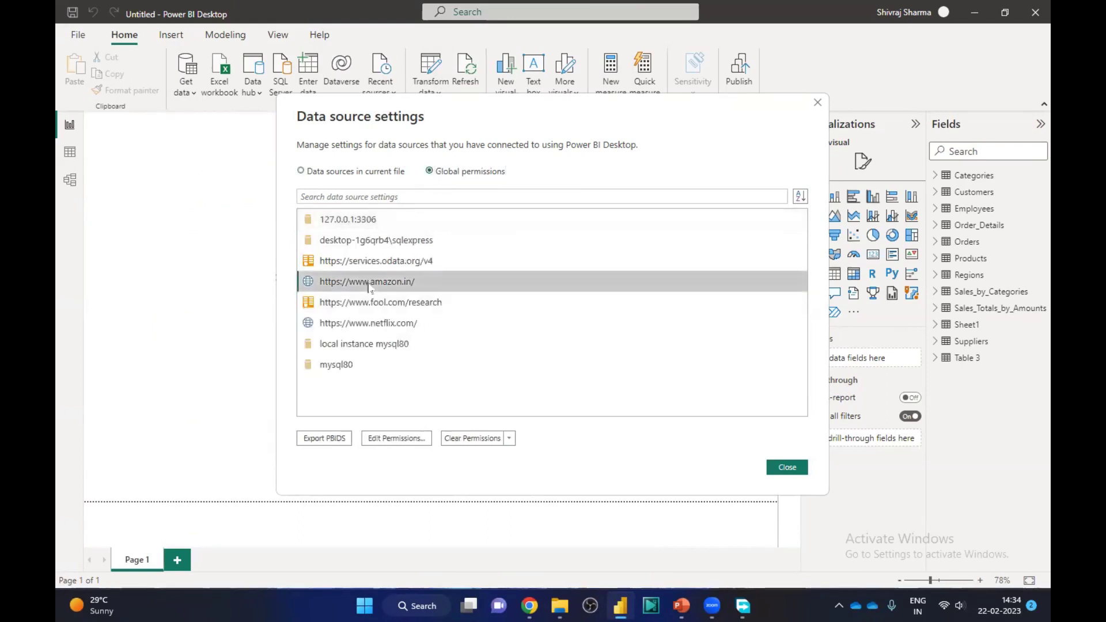
{"action": "left_click", "coordinate": [388, 323]}
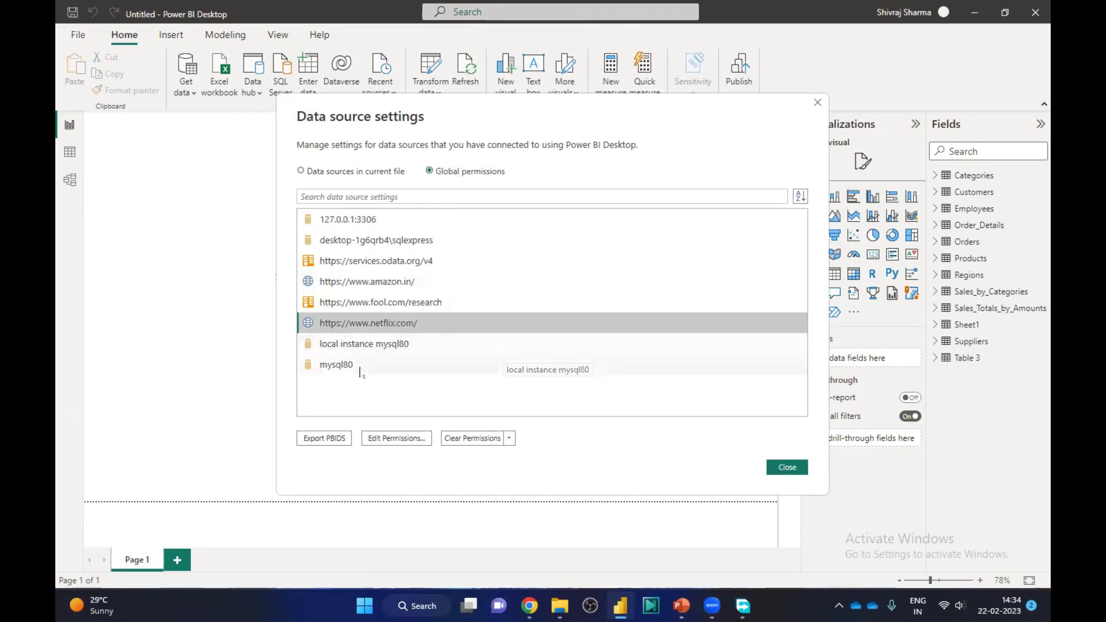
{"action": "left_click", "coordinate": [337, 375]}
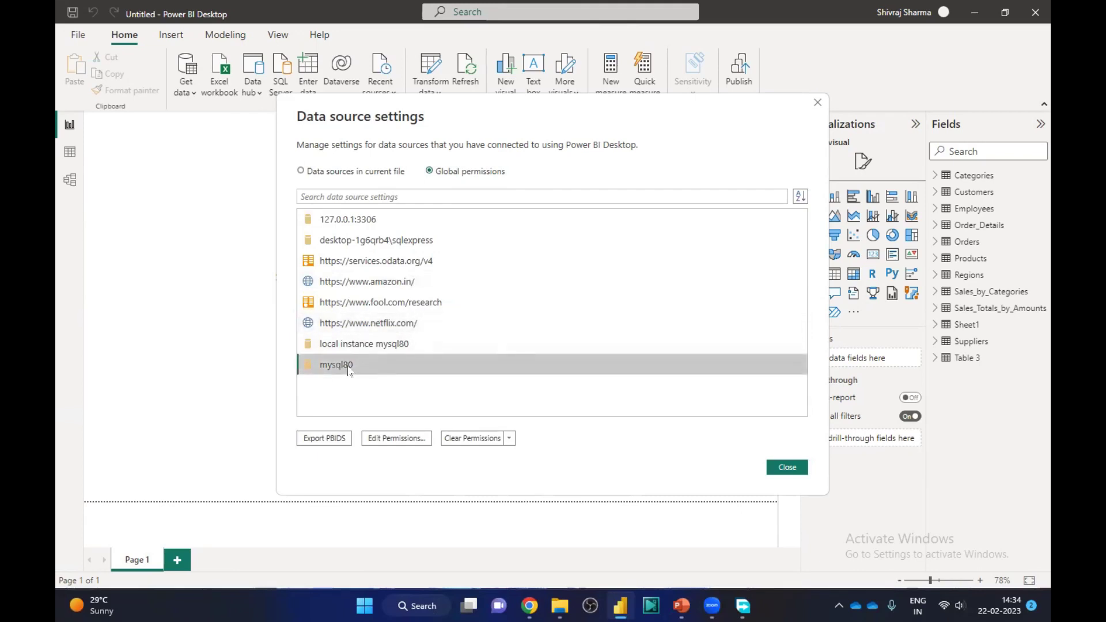
{"action": "left_click", "coordinate": [364, 347]}
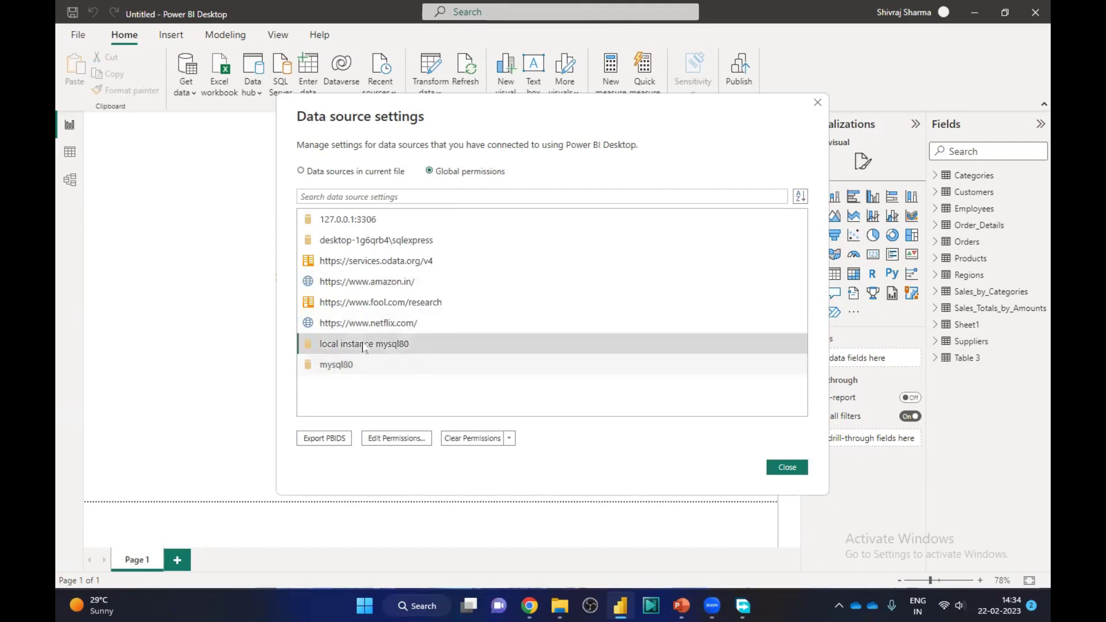
Examine the Windows, Database and Microsoft account credential options in the permissions of the sqlexpress source, and cancel without changes
{"action": "left_click", "coordinate": [375, 241]}
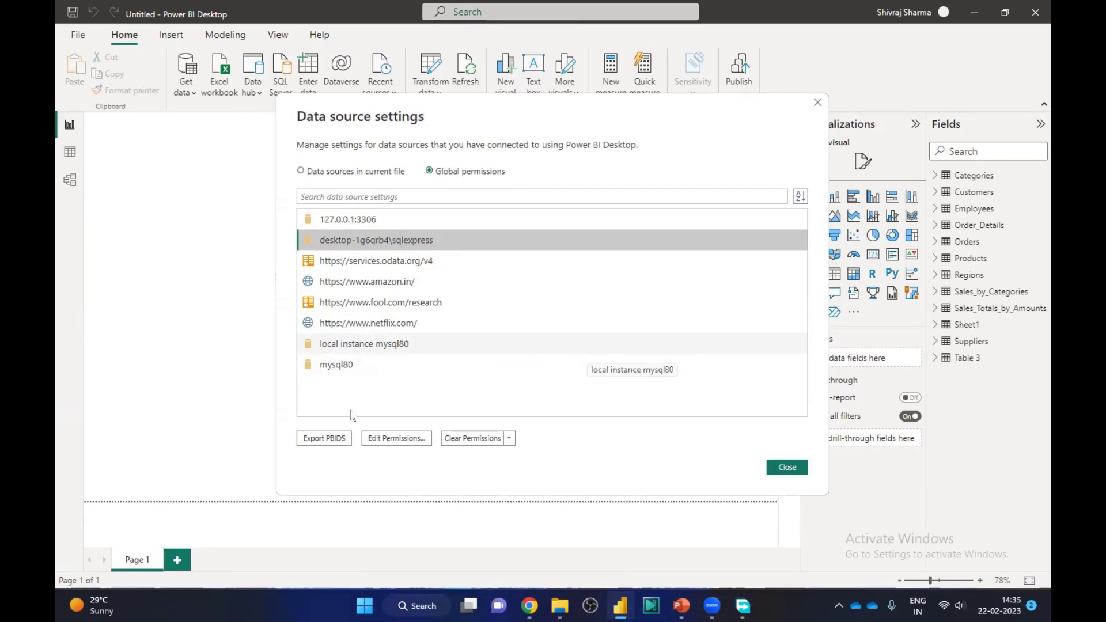
{"action": "left_click", "coordinate": [383, 439]}
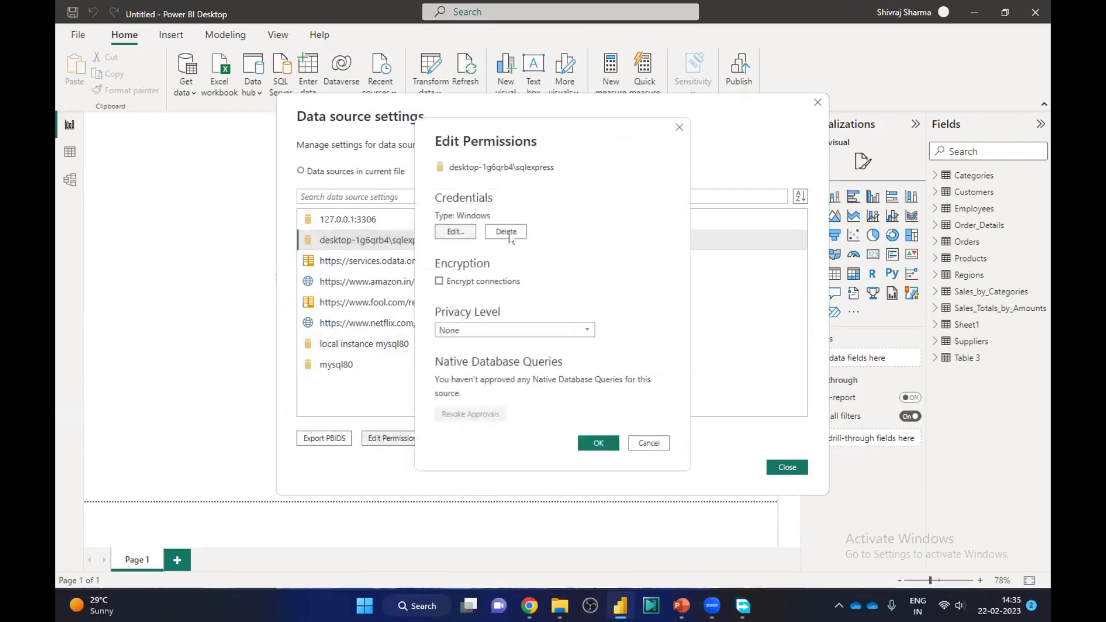
{"action": "left_click", "coordinate": [454, 232]}
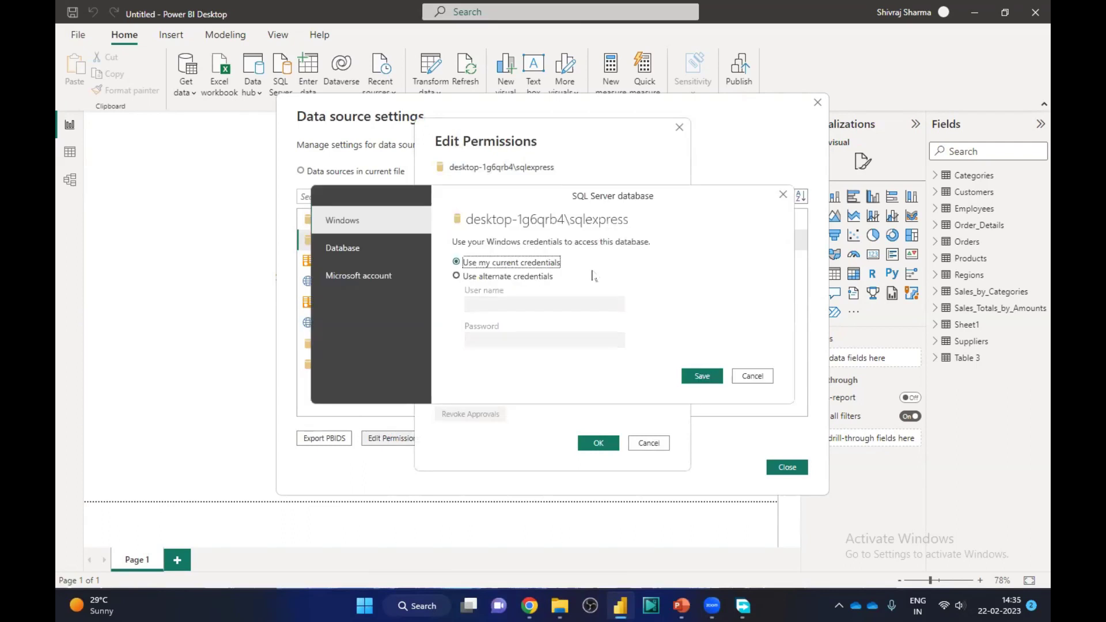
{"action": "left_click", "coordinate": [344, 249]}
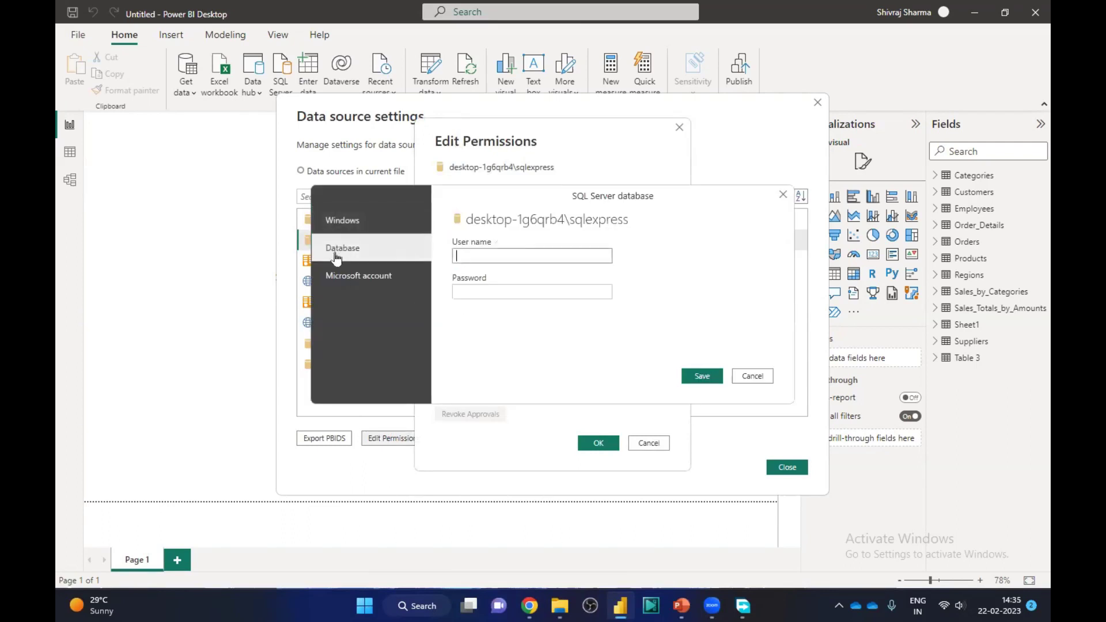
{"action": "left_click", "coordinate": [357, 277]}
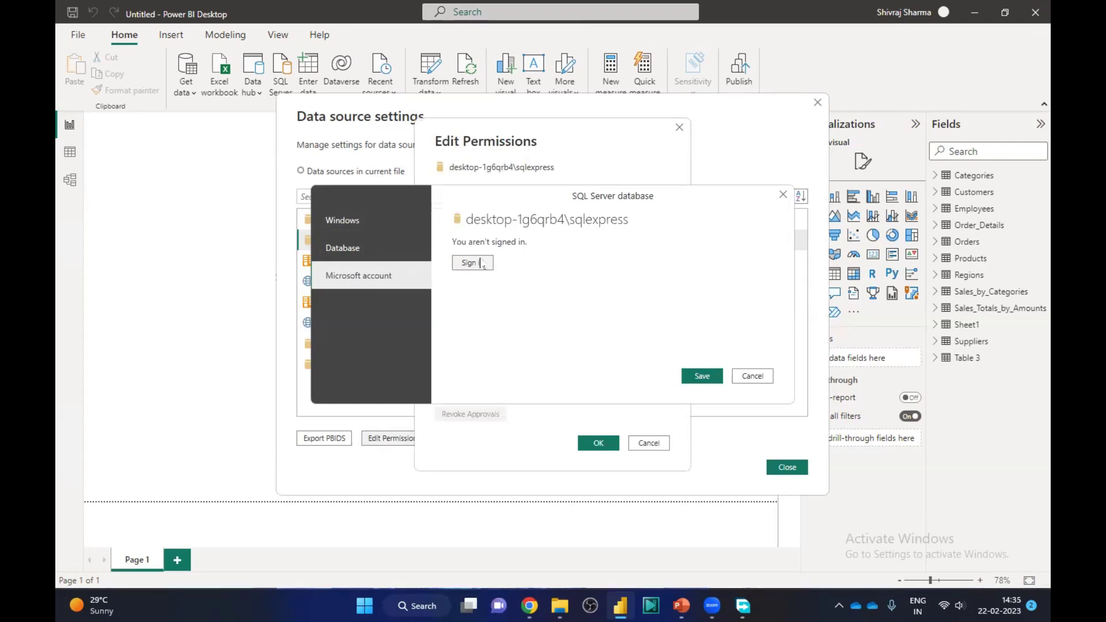
{"action": "left_click", "coordinate": [351, 221]}
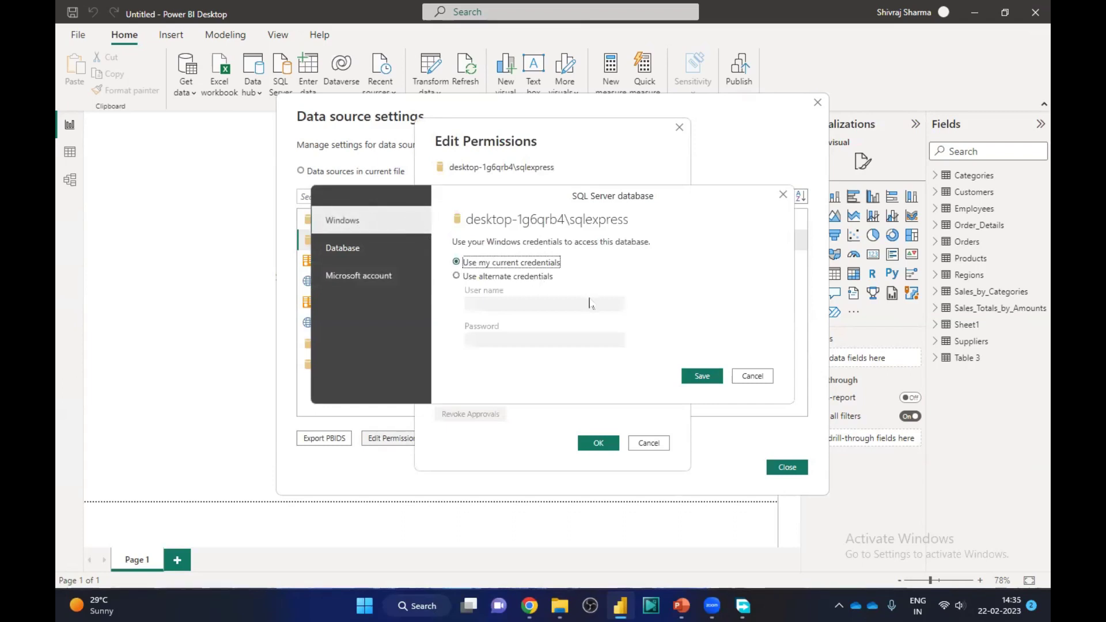
{"action": "left_click", "coordinate": [749, 379]}
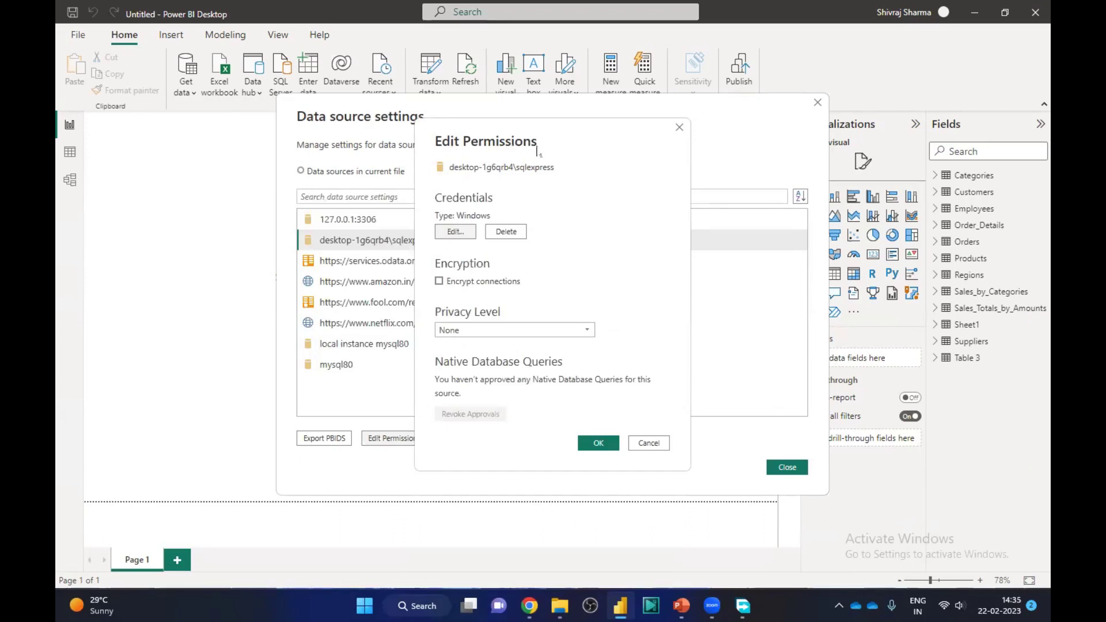
{"action": "left_click", "coordinate": [651, 443]}
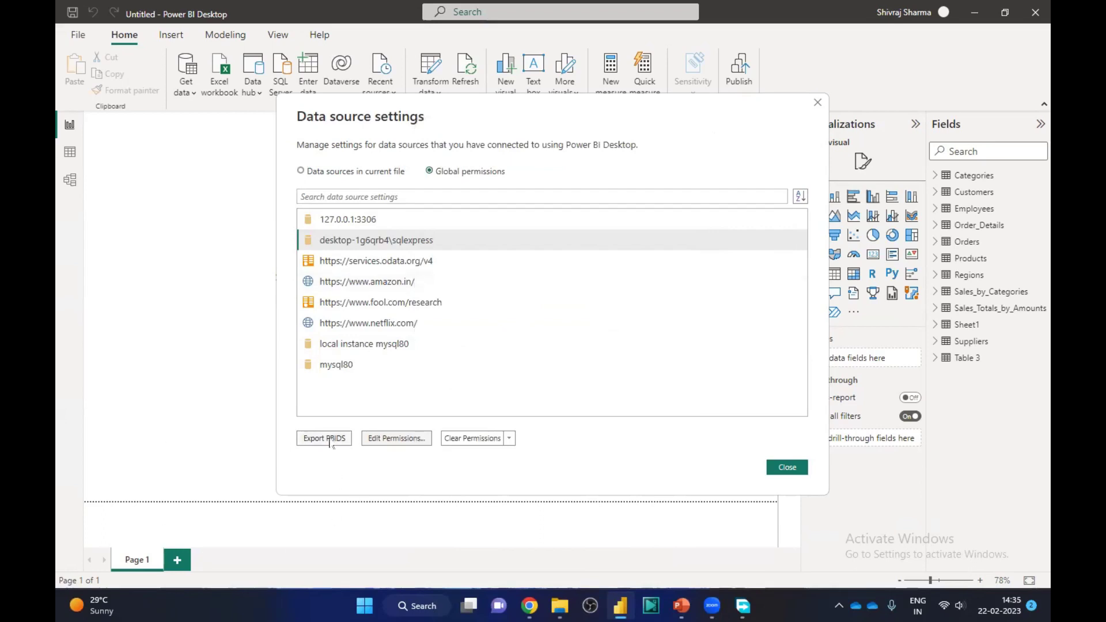
Reopen the sqlexpress source's permissions, review its Database and Microsoft account sign-in options, and cancel the credentials editor
{"action": "left_click", "coordinate": [346, 246]}
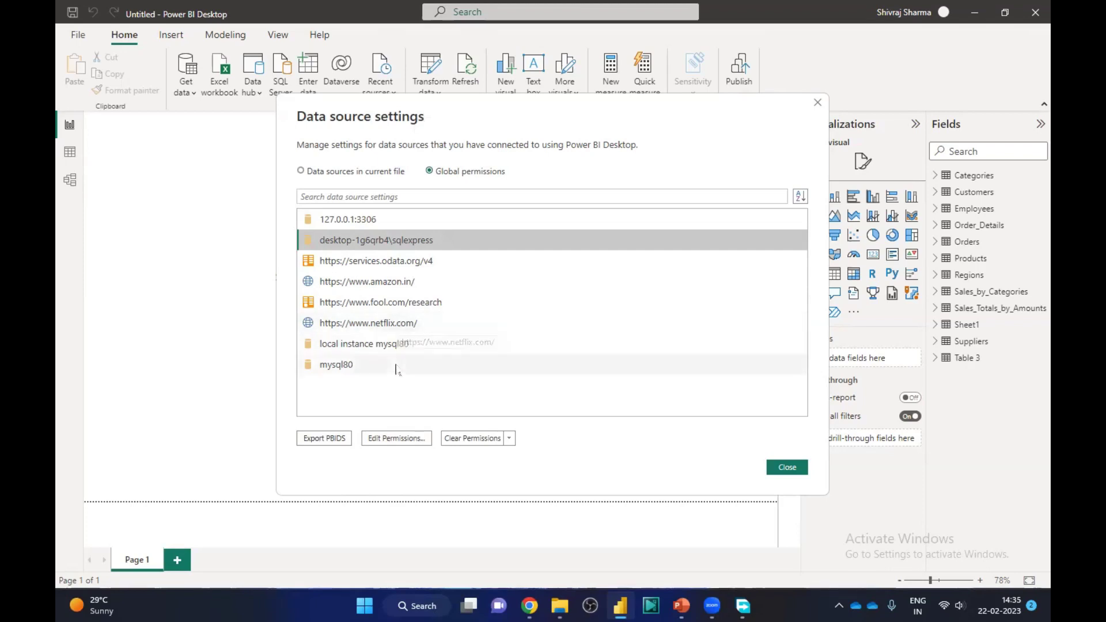
{"action": "left_click", "coordinate": [400, 440]}
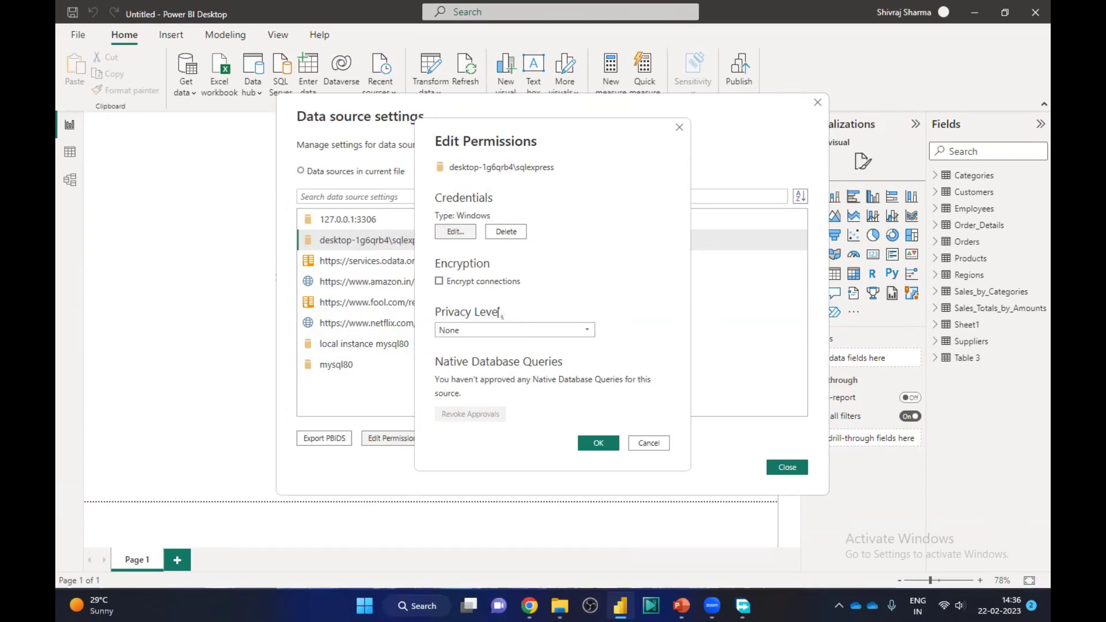
{"action": "left_click", "coordinate": [455, 232]}
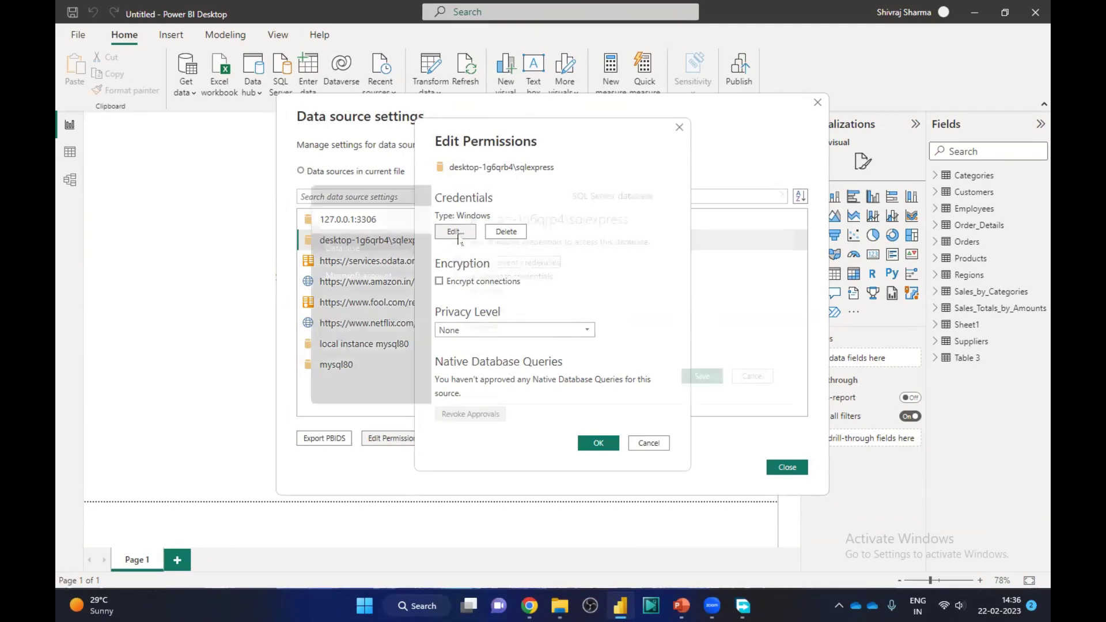
{"action": "left_click", "coordinate": [362, 259]}
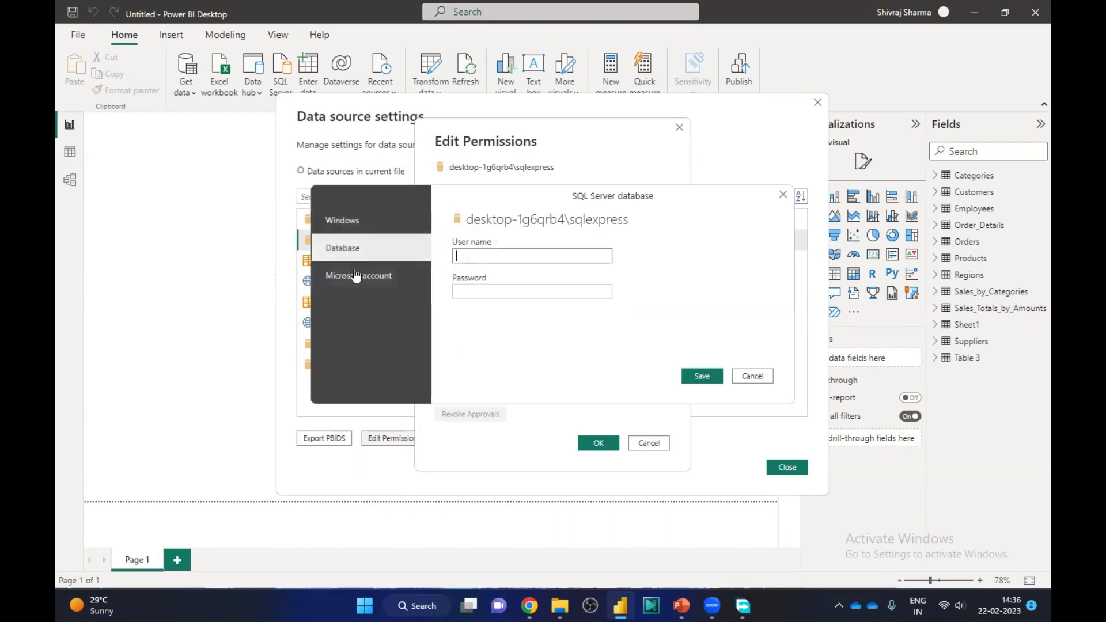
{"action": "left_click", "coordinate": [356, 277]}
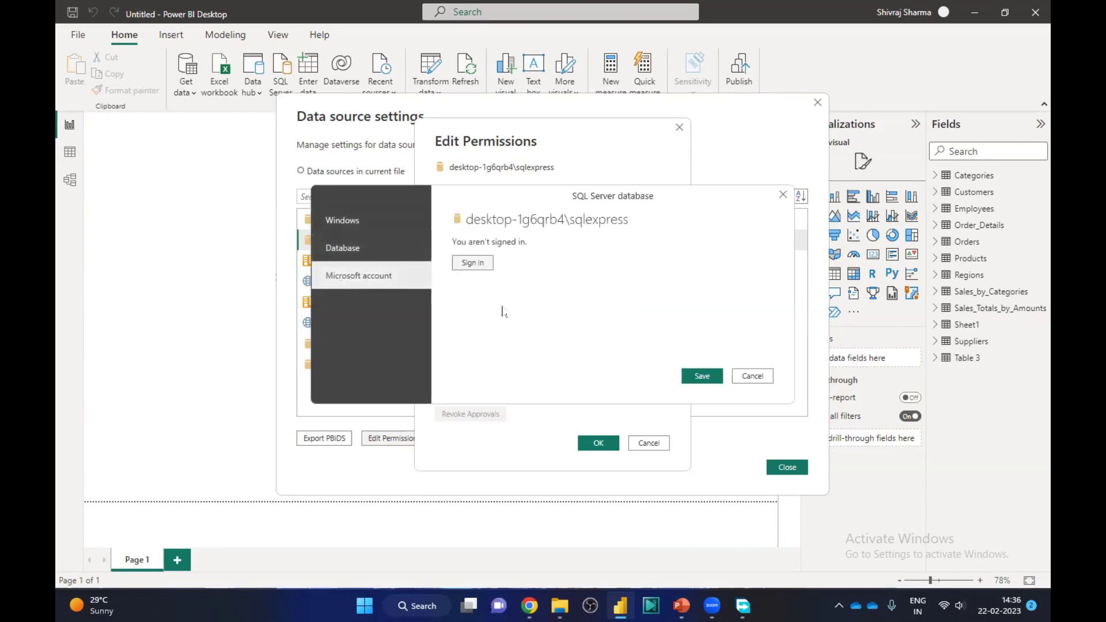
{"action": "left_click", "coordinate": [759, 377]}
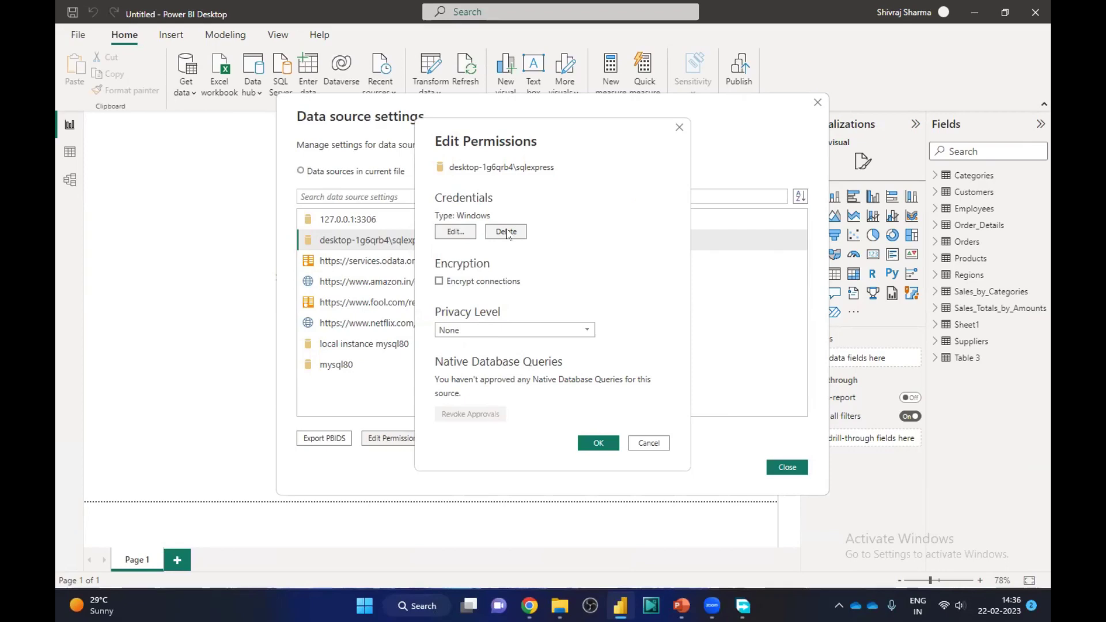
Try encrypted connections and the None, Public, Organizational and Private privacy levels for the sqlexpress source, and cancel the permission changes
{"action": "left_click", "coordinate": [439, 281]}
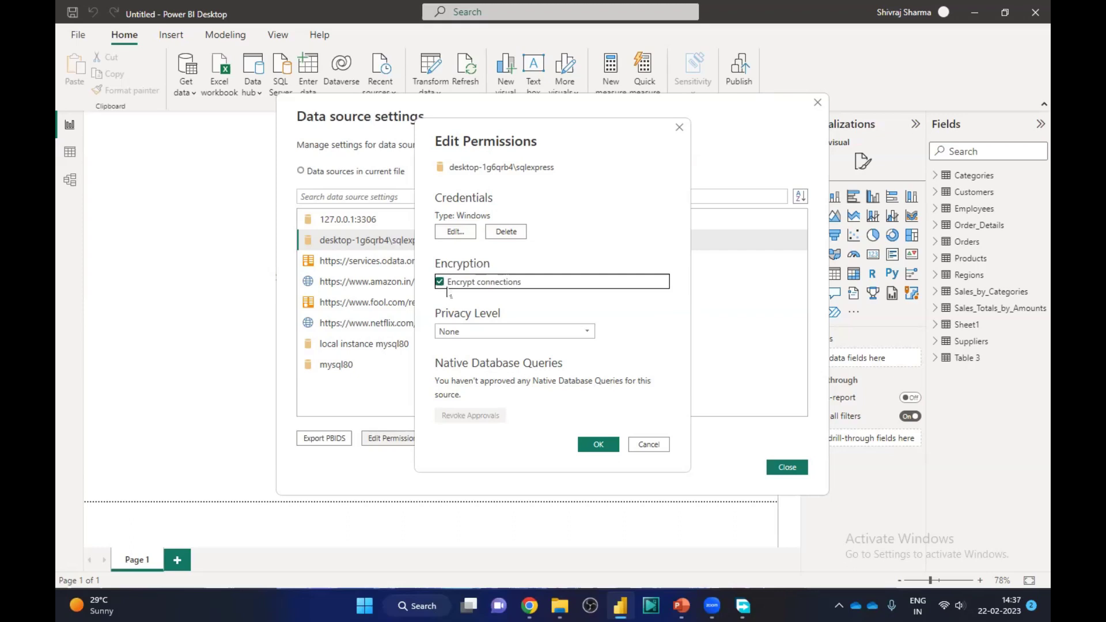
{"action": "left_click", "coordinate": [440, 281]}
{"action": "left_click", "coordinate": [490, 333]}
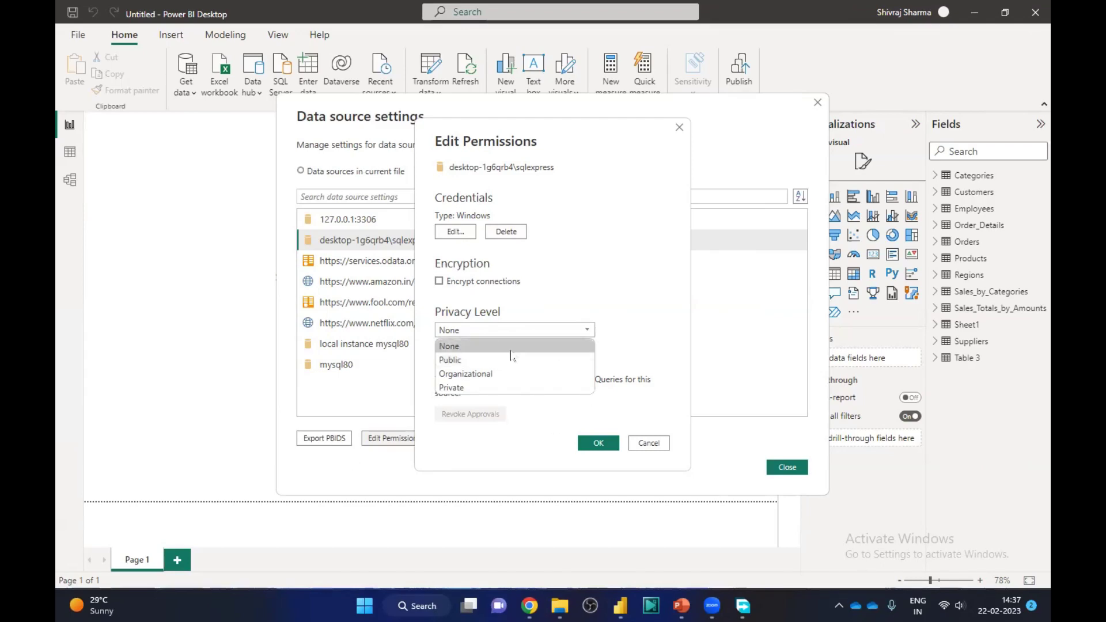
{"action": "left_click", "coordinate": [459, 348]}
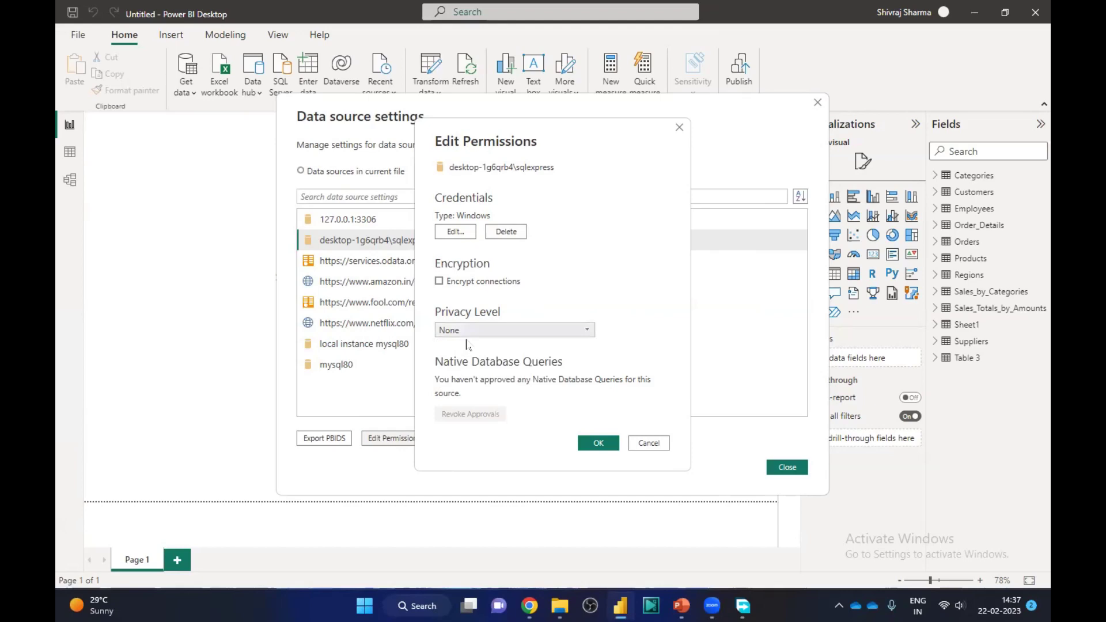
{"action": "left_click", "coordinate": [468, 331]}
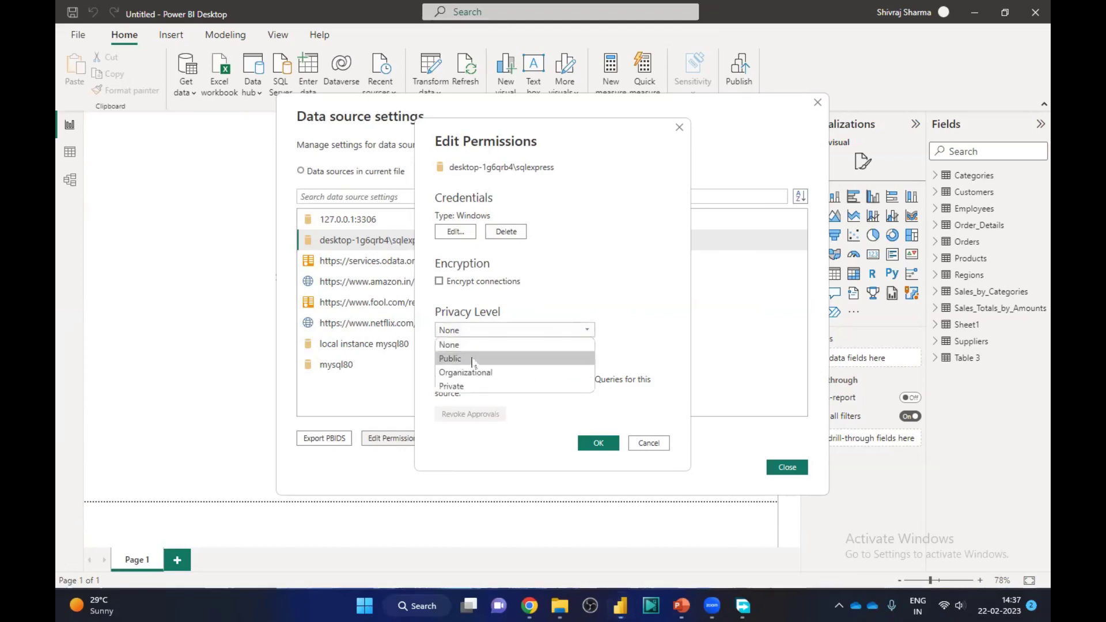
{"action": "left_click", "coordinate": [471, 356]}
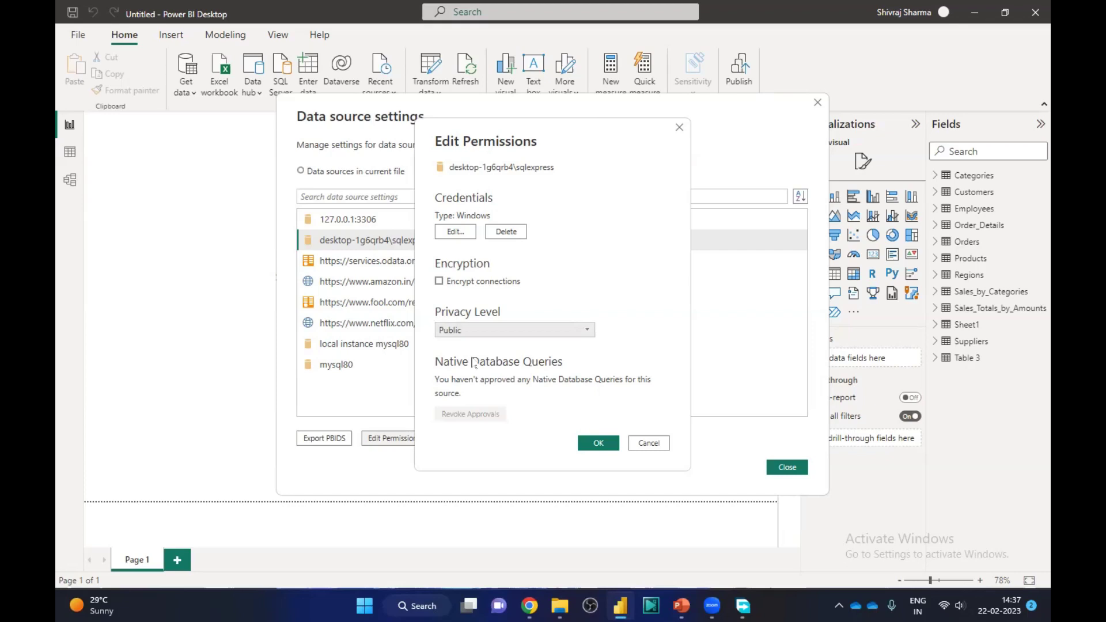
{"action": "left_click", "coordinate": [495, 334]}
{"action": "left_click", "coordinate": [497, 373]}
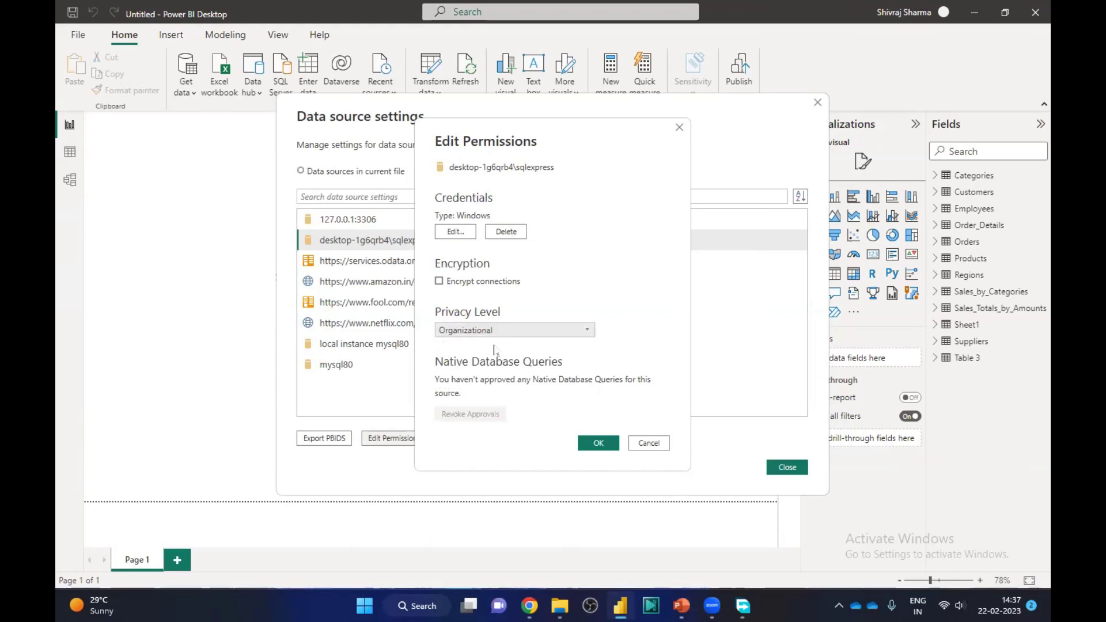
{"action": "left_click", "coordinate": [528, 331]}
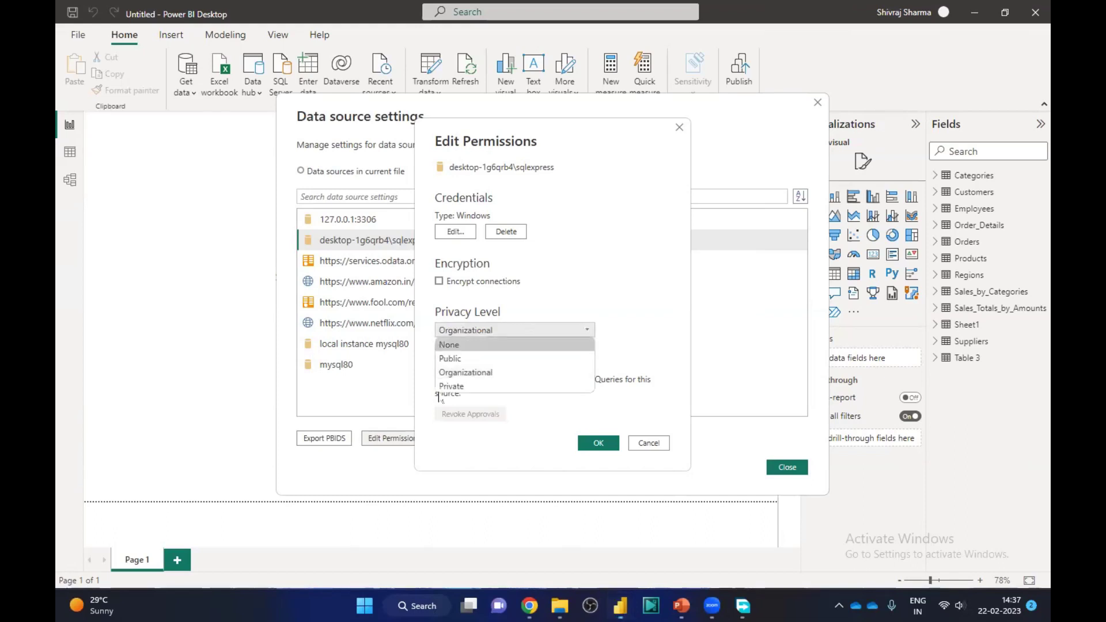
{"action": "left_click", "coordinate": [457, 389]}
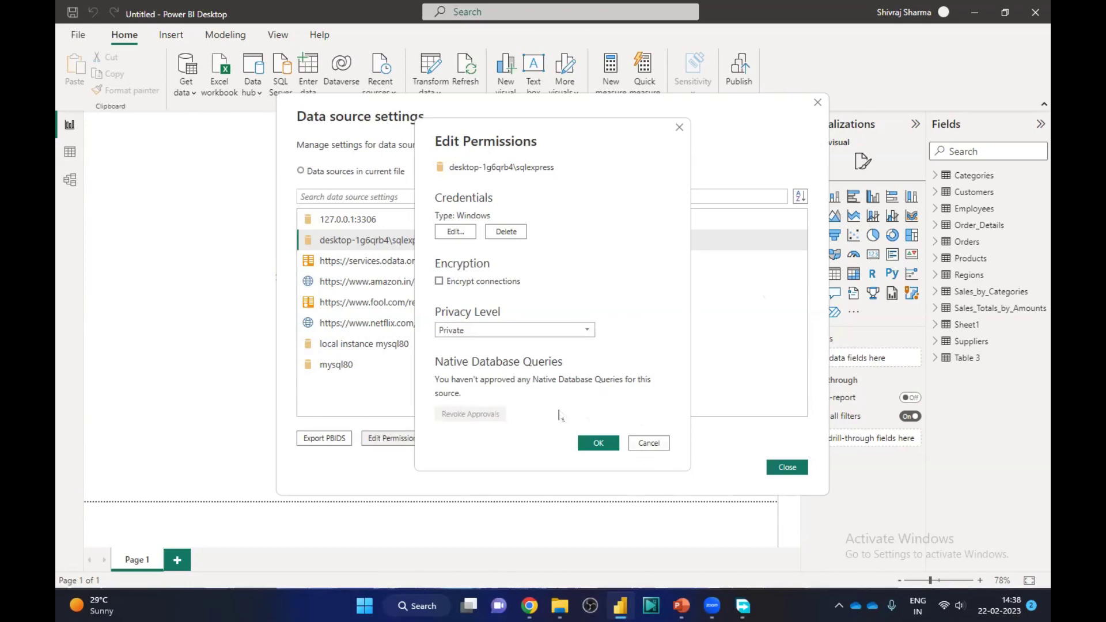
{"action": "left_click", "coordinate": [641, 444]}
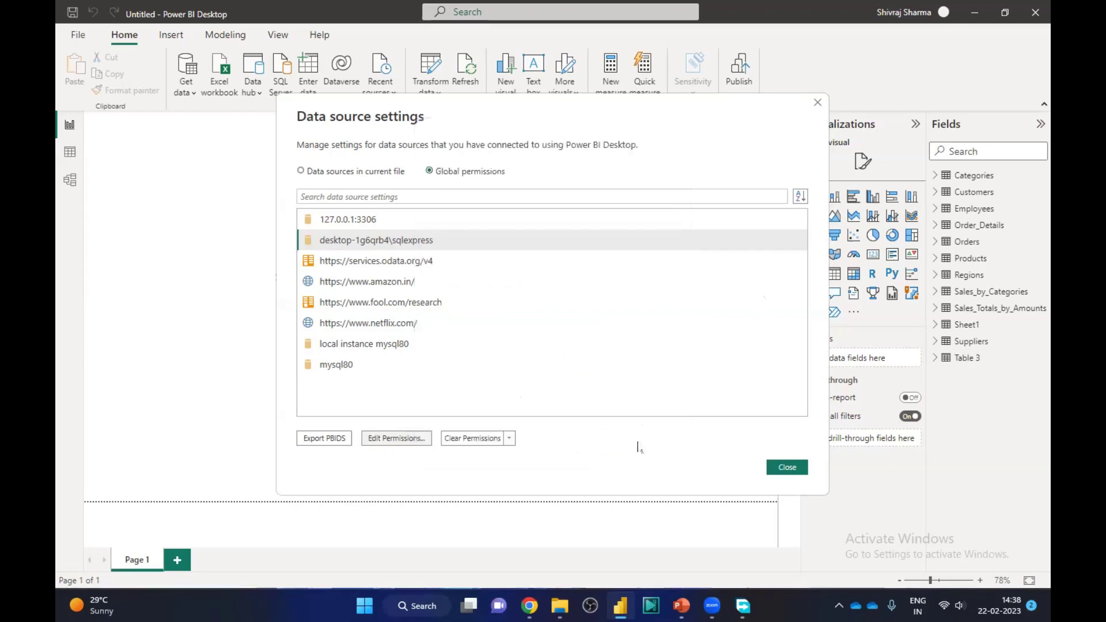
Examine the database credentials in the permissions of the local instance mysql80 source, and cancel without changes
{"action": "left_click", "coordinate": [348, 346]}
{"action": "left_click", "coordinate": [418, 439]}
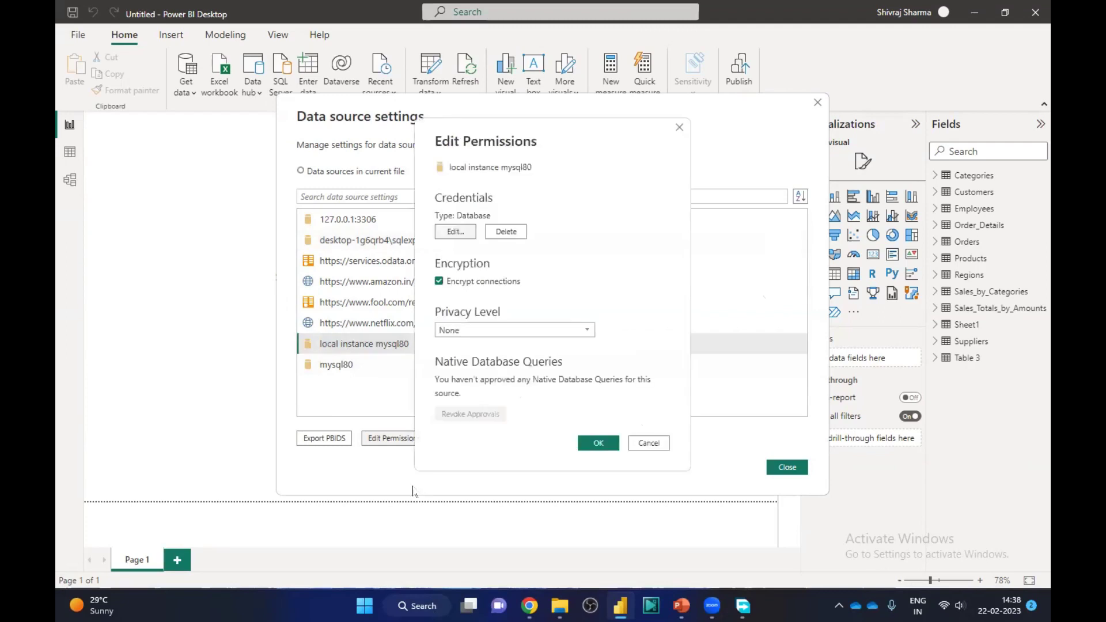
{"action": "left_click", "coordinate": [459, 232]}
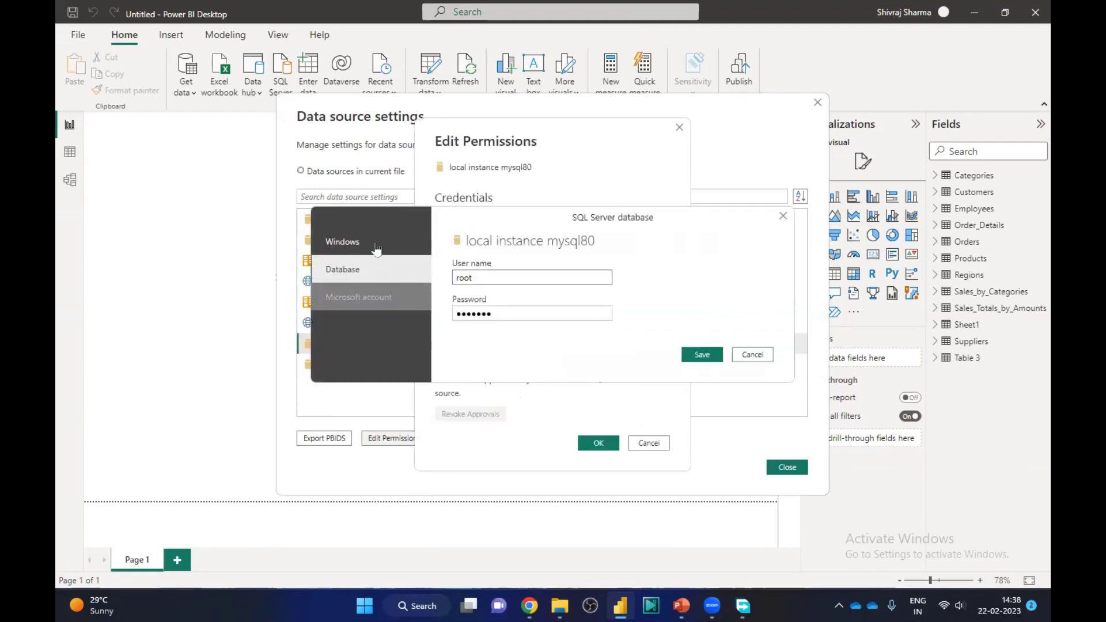
{"action": "left_click", "coordinate": [752, 355]}
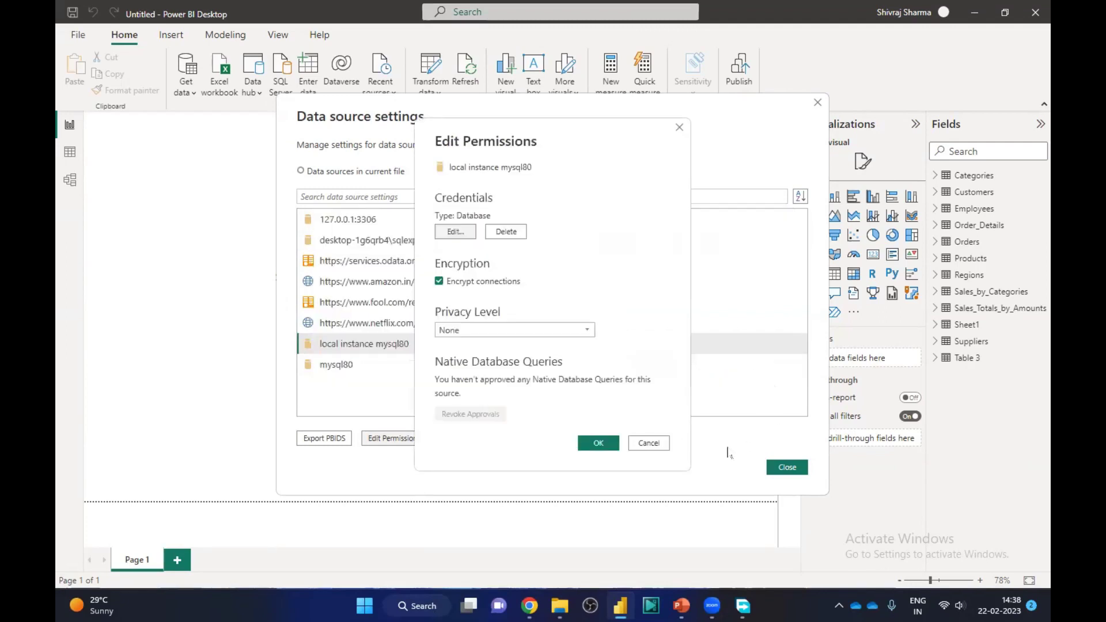
{"action": "left_click", "coordinate": [648, 442]}
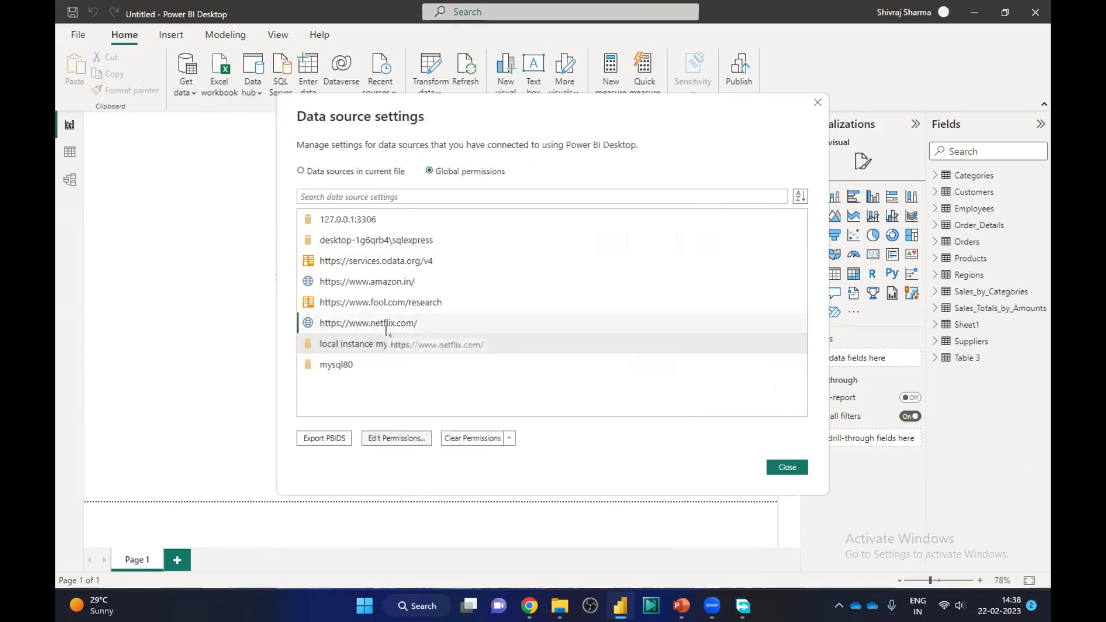
Review the Web API, Basic and Windows credential options in the permissions of the Netflix web source, and cancel without changes
{"action": "left_click", "coordinate": [403, 438]}
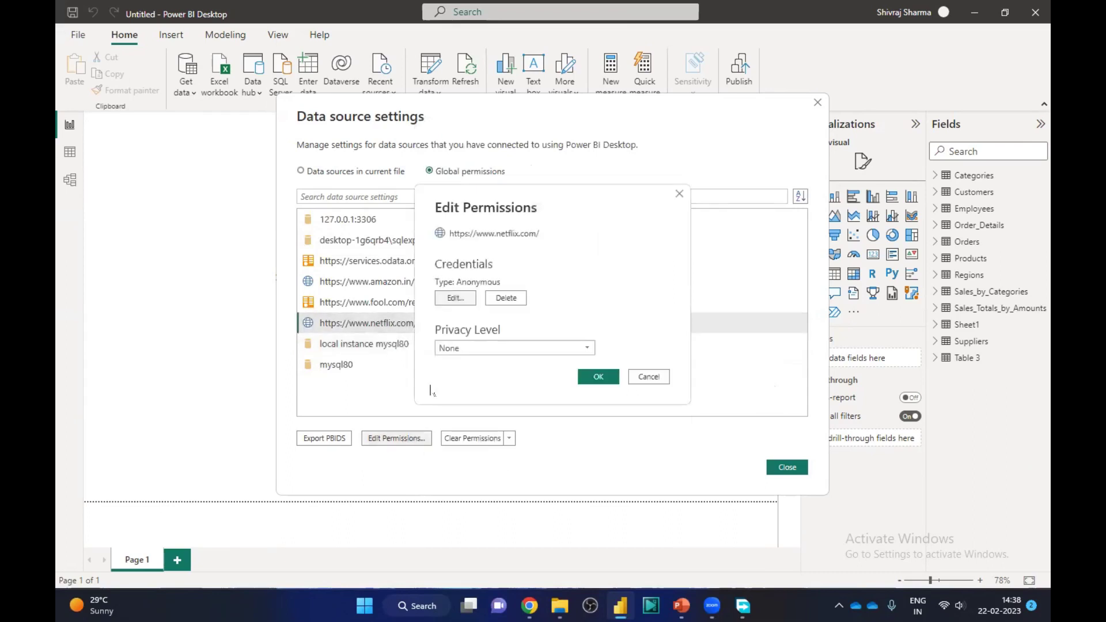
{"action": "left_click", "coordinate": [455, 299]}
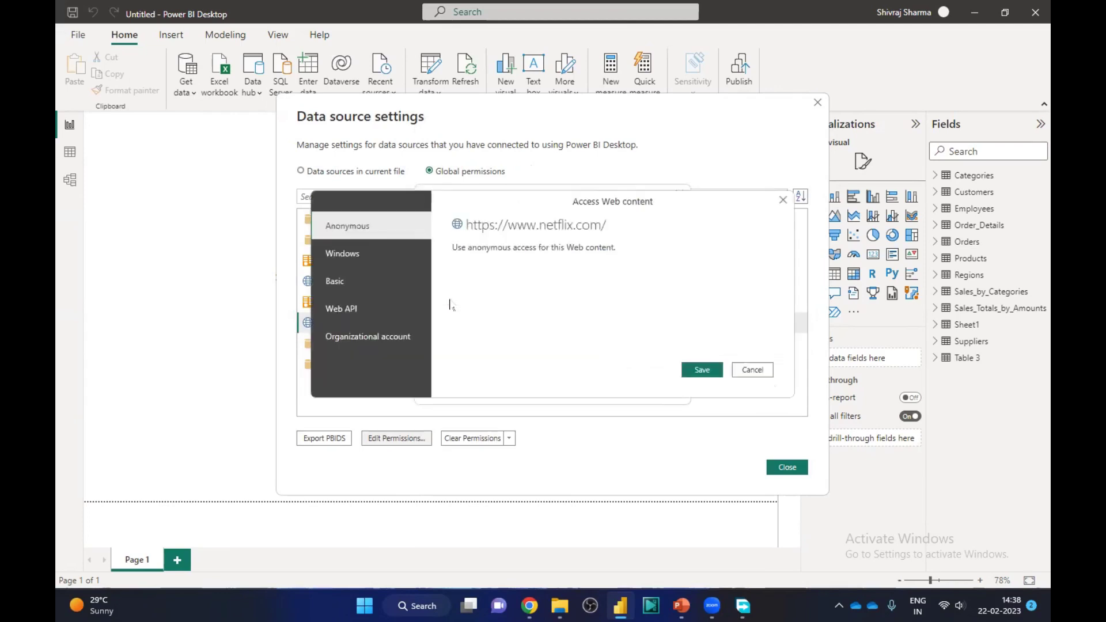
{"action": "left_click", "coordinate": [349, 310]}
{"action": "left_click", "coordinate": [348, 290]}
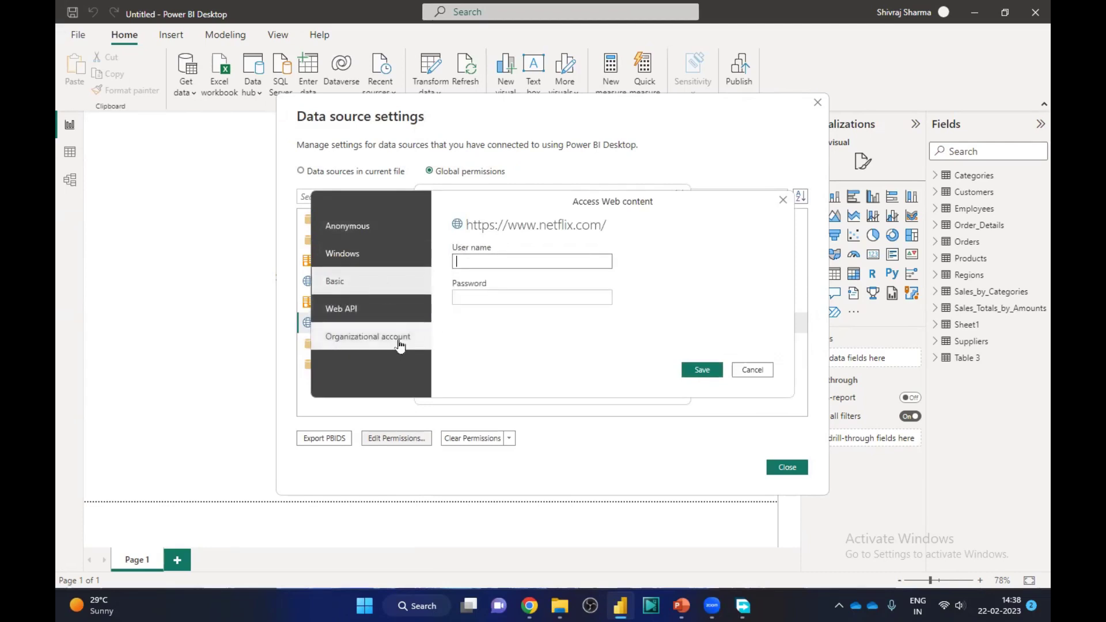
{"action": "left_click", "coordinate": [362, 252]}
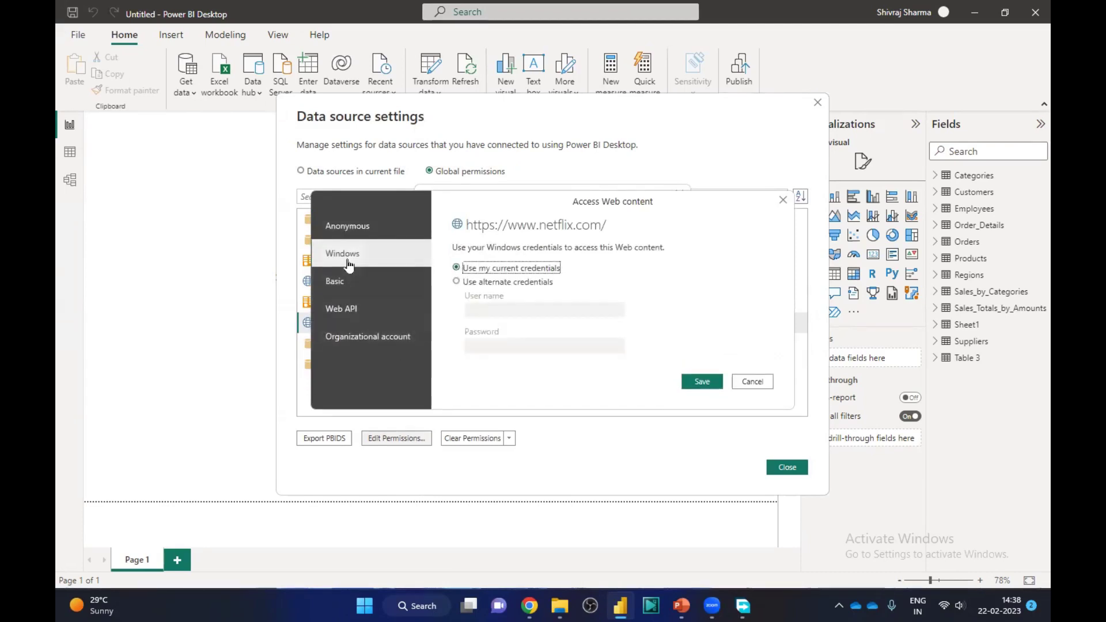
{"action": "left_click", "coordinate": [751, 381]}
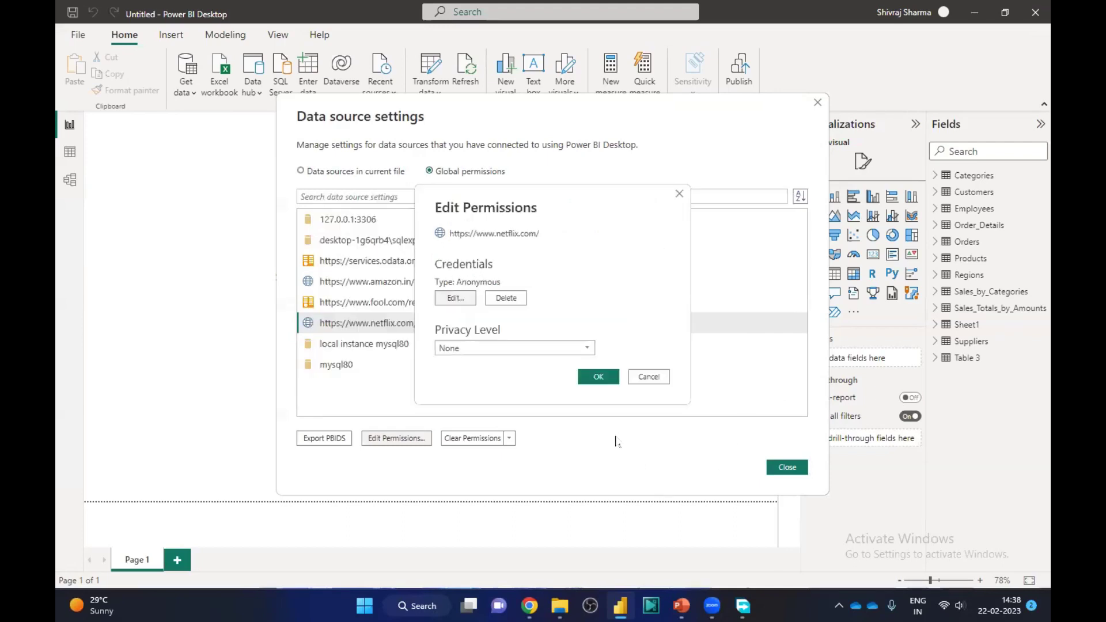
{"action": "left_click", "coordinate": [647, 376]}
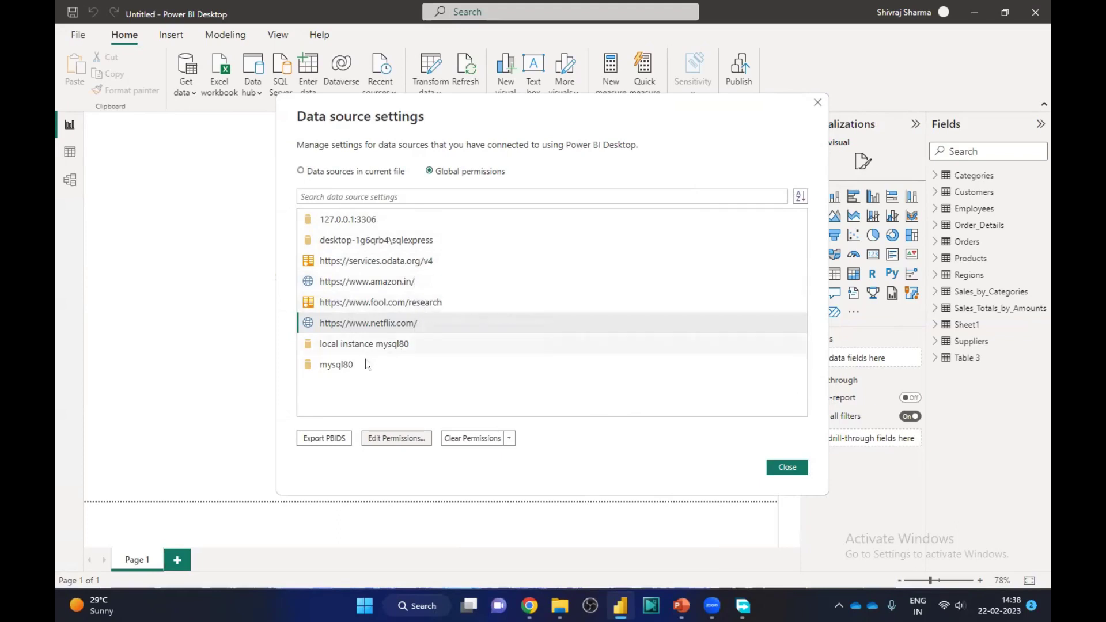
Check the Windows credentials in the permissions of the mysql80 source, cancel without changes, and close the data source settings
{"action": "left_click", "coordinate": [346, 370]}
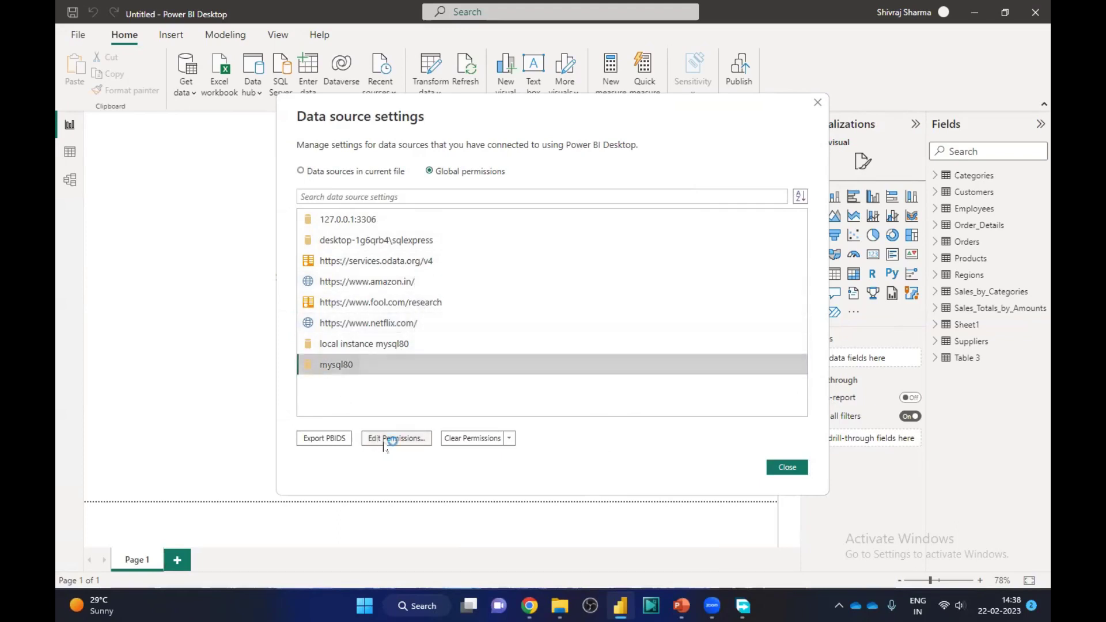
{"action": "left_click", "coordinate": [394, 441]}
{"action": "left_click", "coordinate": [467, 234]}
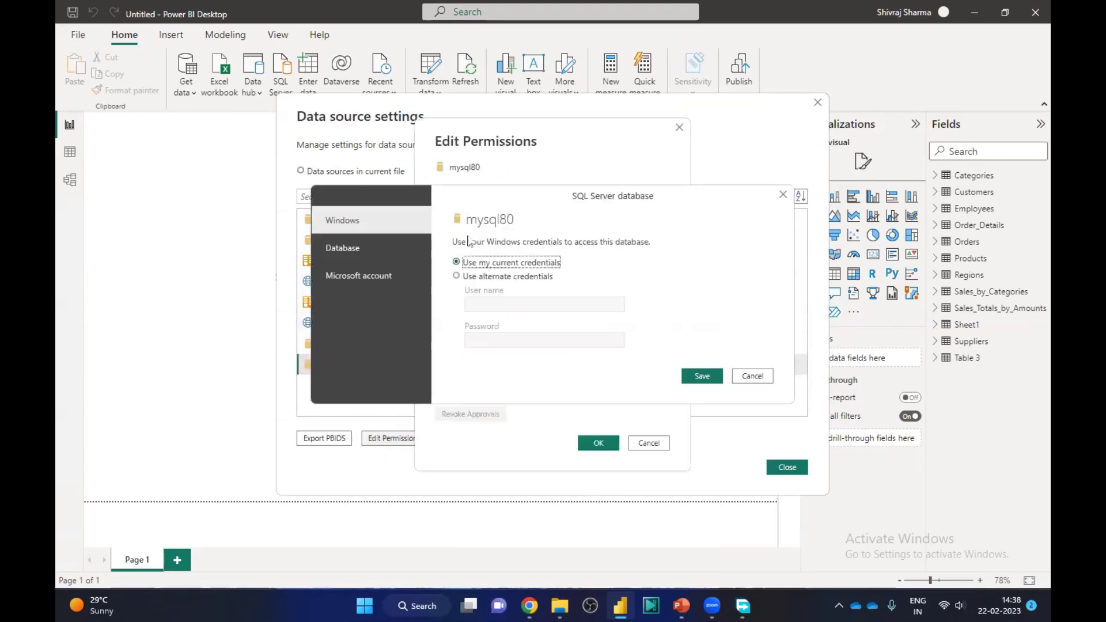
{"action": "left_click", "coordinate": [752, 376]}
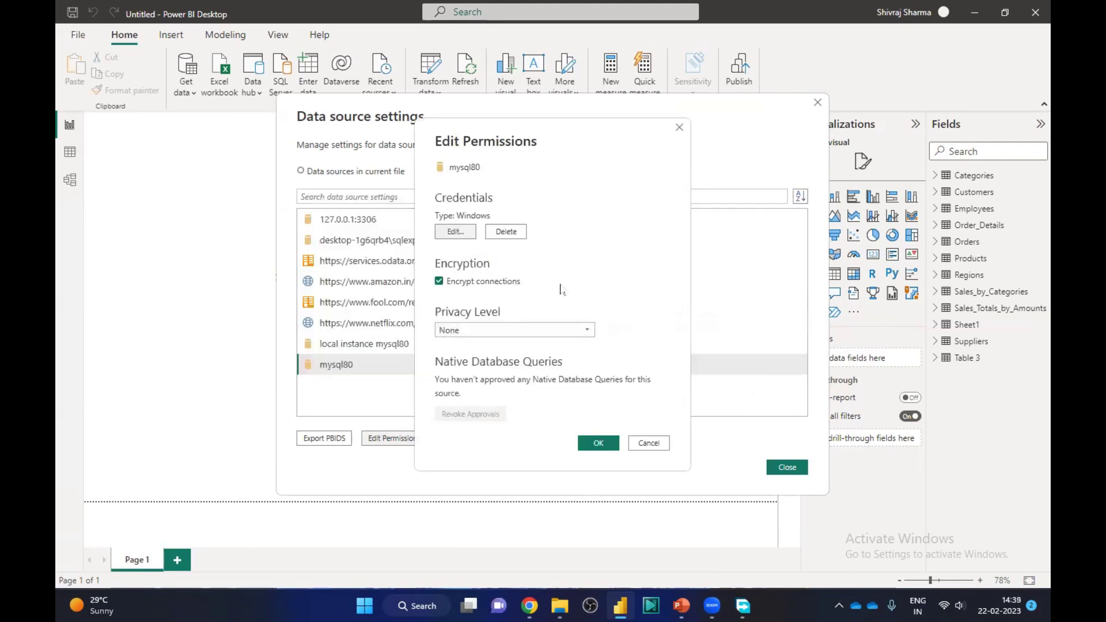
{"action": "left_click", "coordinate": [648, 443]}
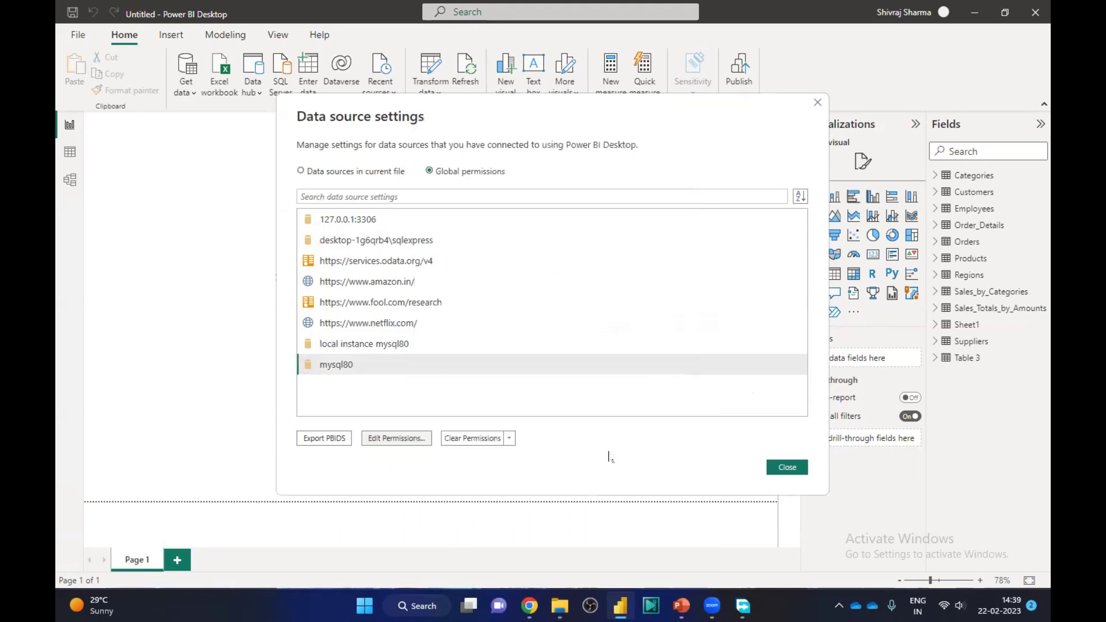
{"action": "left_click", "coordinate": [785, 466]}
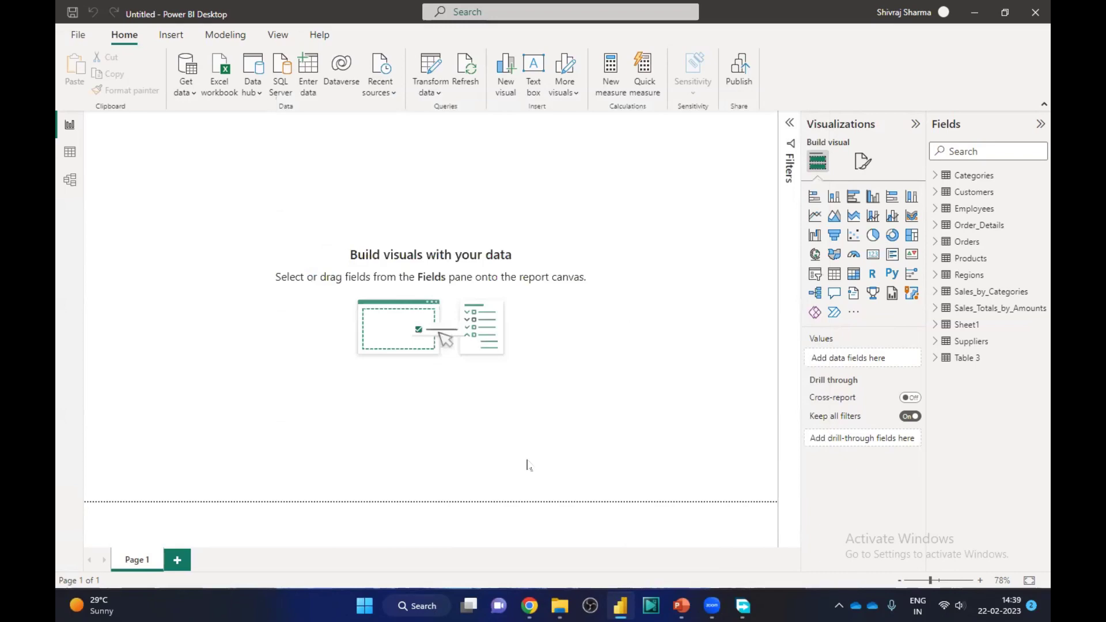
Switch to the PowerPoint presentation, start the slide show and go back to slide 1.1.2 on changing data source settings
{"action": "left_click", "coordinate": [682, 606]}
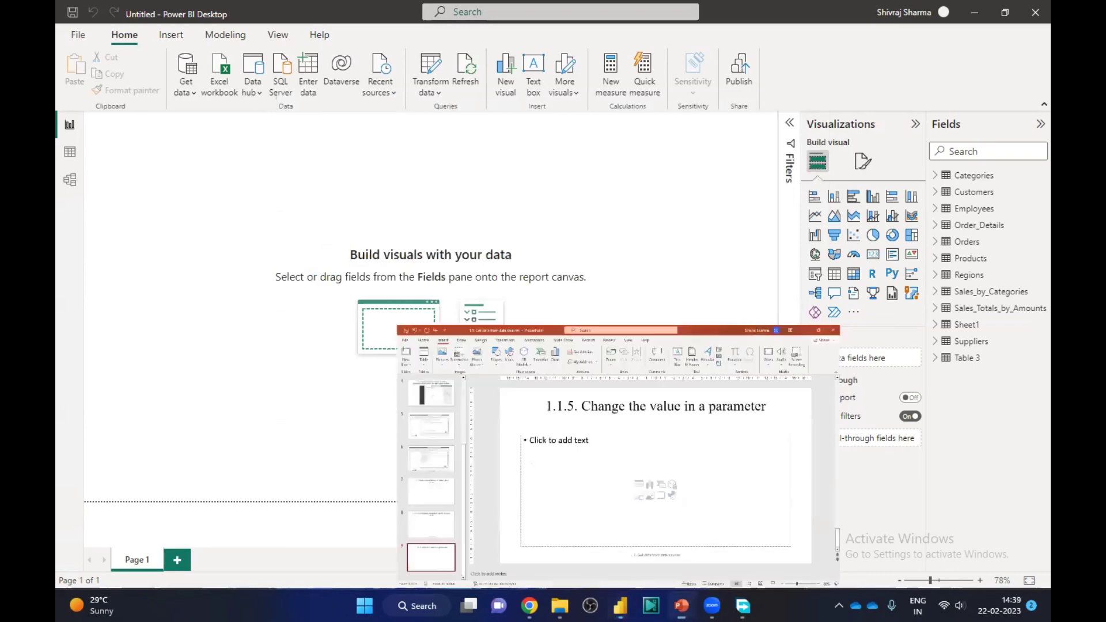
{"action": "left_click", "coordinate": [905, 583]}
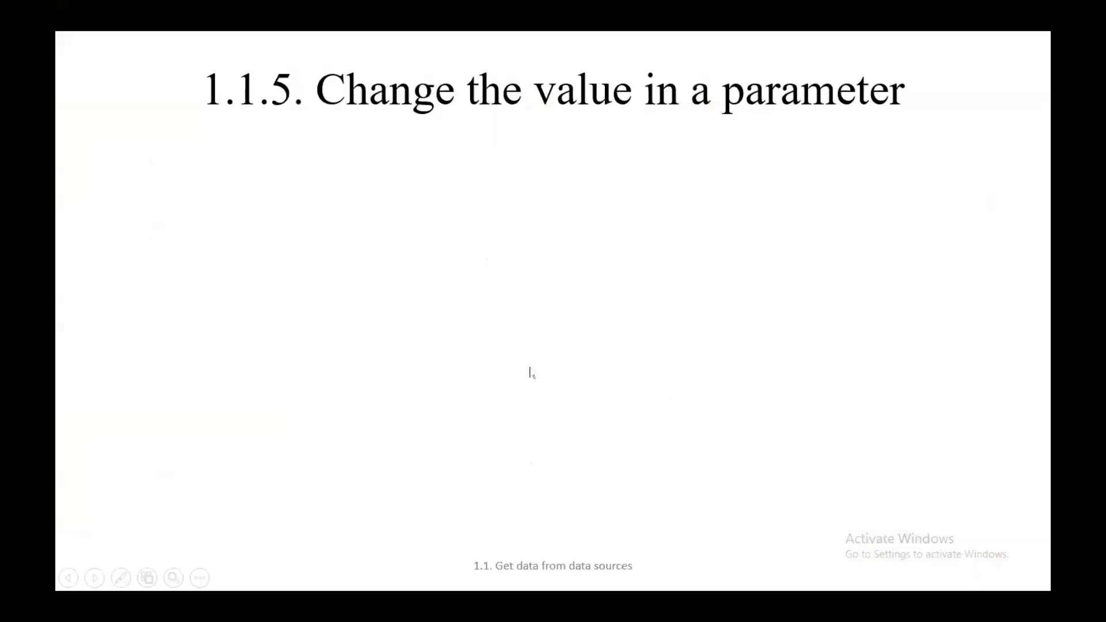
{"action": "key", "text": "Left"}
{"action": "key", "text": "Left"}
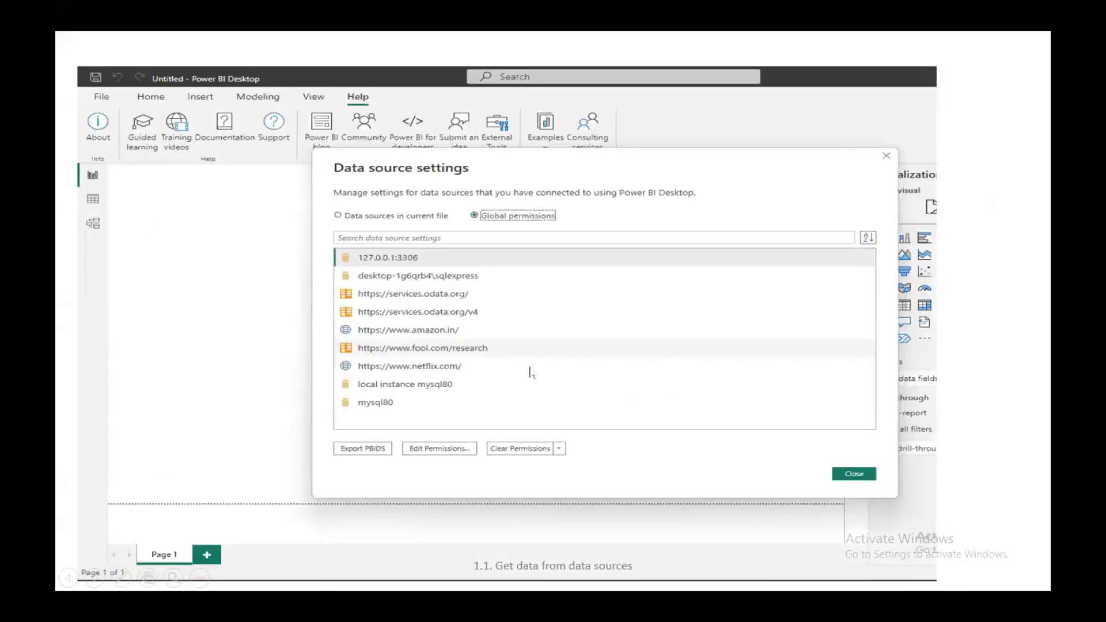
{"action": "key", "text": "Left"}
{"action": "key", "text": "Left"}
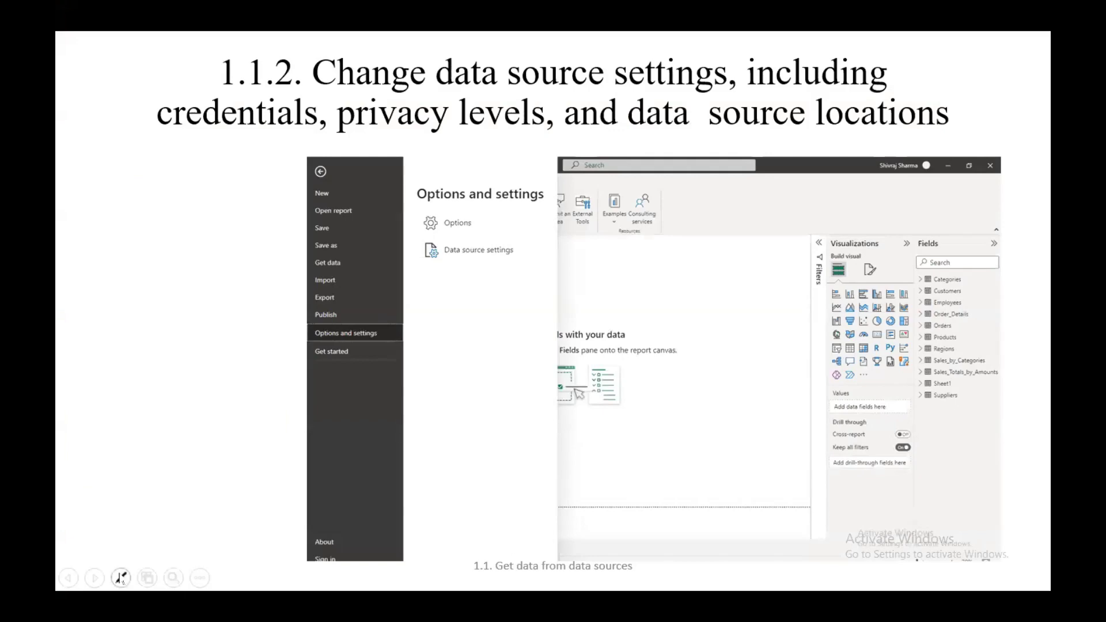
Underline "data source settings" in the 1.1.2 slide title with the red pen and add a short vertical stroke at its end
{"action": "left_click", "coordinate": [121, 578]}
{"action": "left_click", "coordinate": [113, 462]}
{"action": "left_click_drag", "start_coordinate": [439, 87], "coordinate": [712, 90]}
{"action": "left_click_drag", "start_coordinate": [710, 91], "coordinate": [710, 63]}
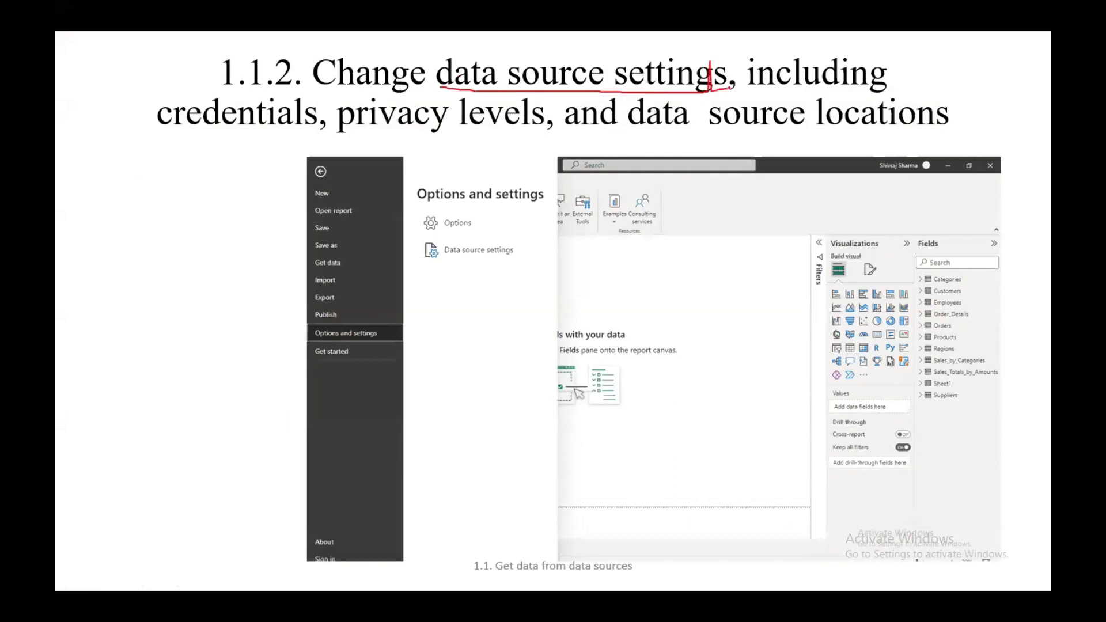